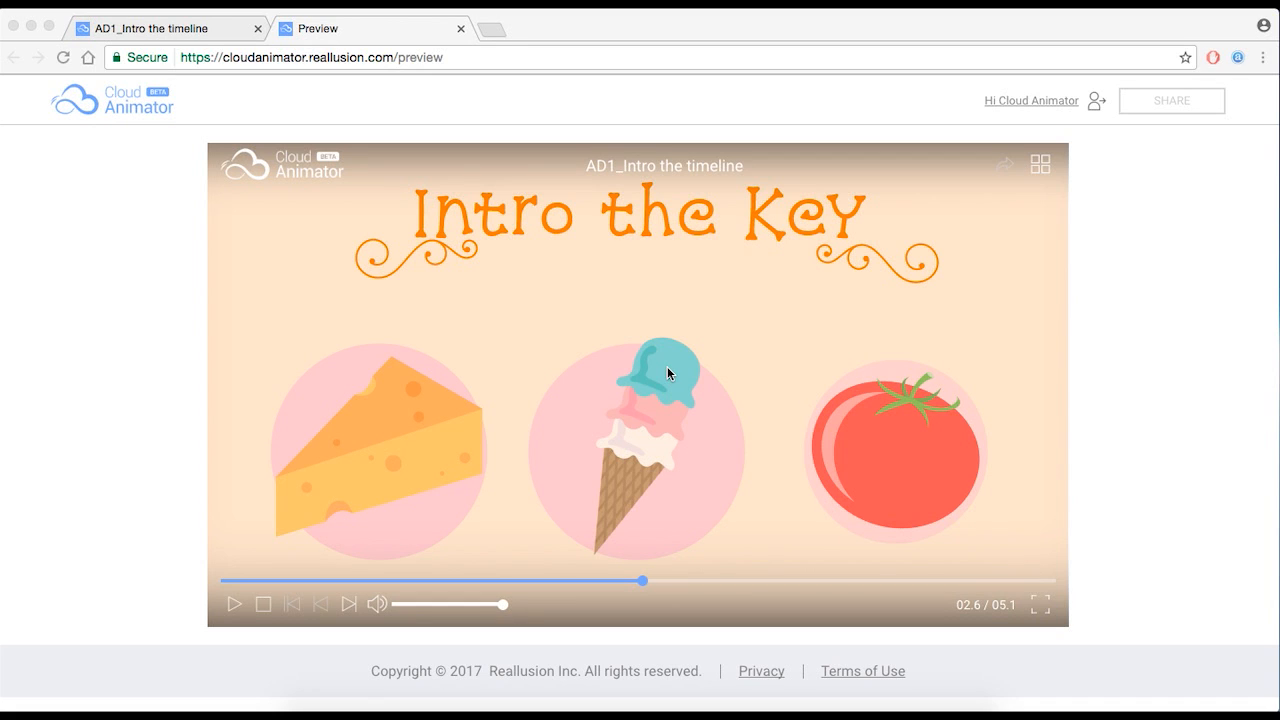
Step: Play the animation in the preview player and pause it
{"action": "left_click", "coordinate": [261, 605]}
{"action": "left_click", "coordinate": [237, 605]}
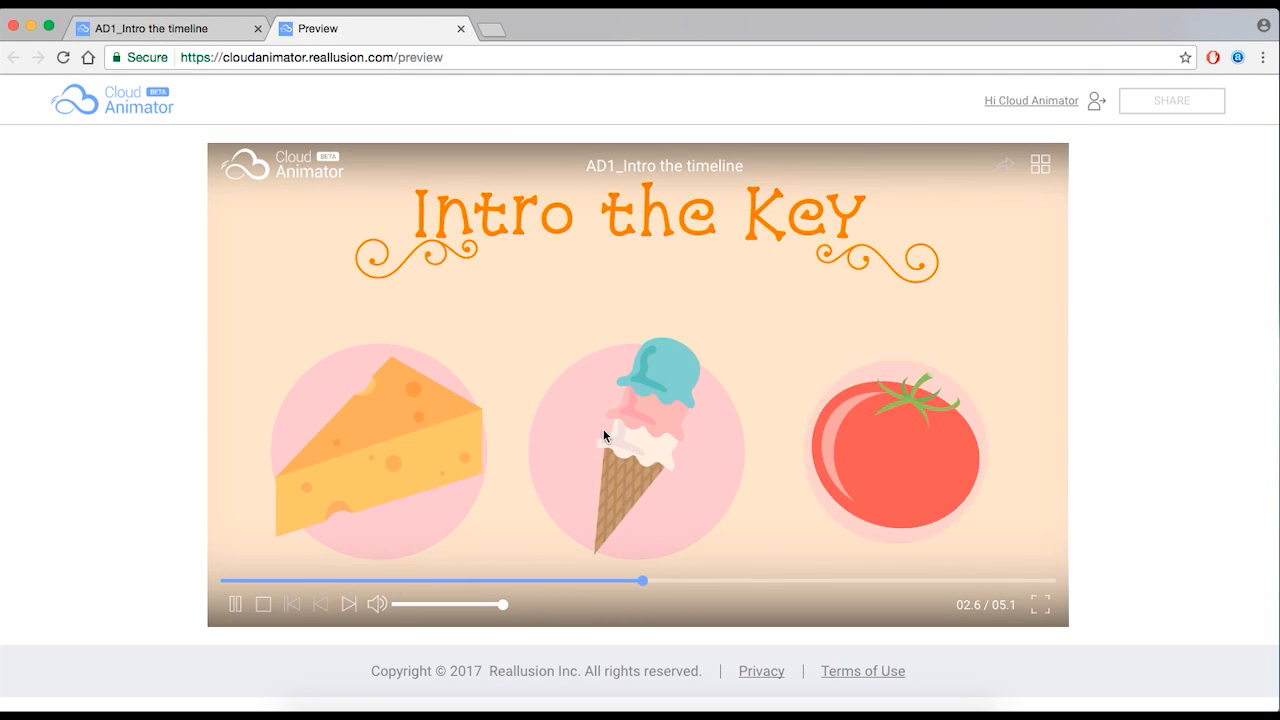
{"action": "left_click", "coordinate": [236, 604]}
Step: Return to the AD1_Intro the timeline authoring page and play scene 1 for a few seconds before pausing it
{"action": "left_click", "coordinate": [176, 37]}
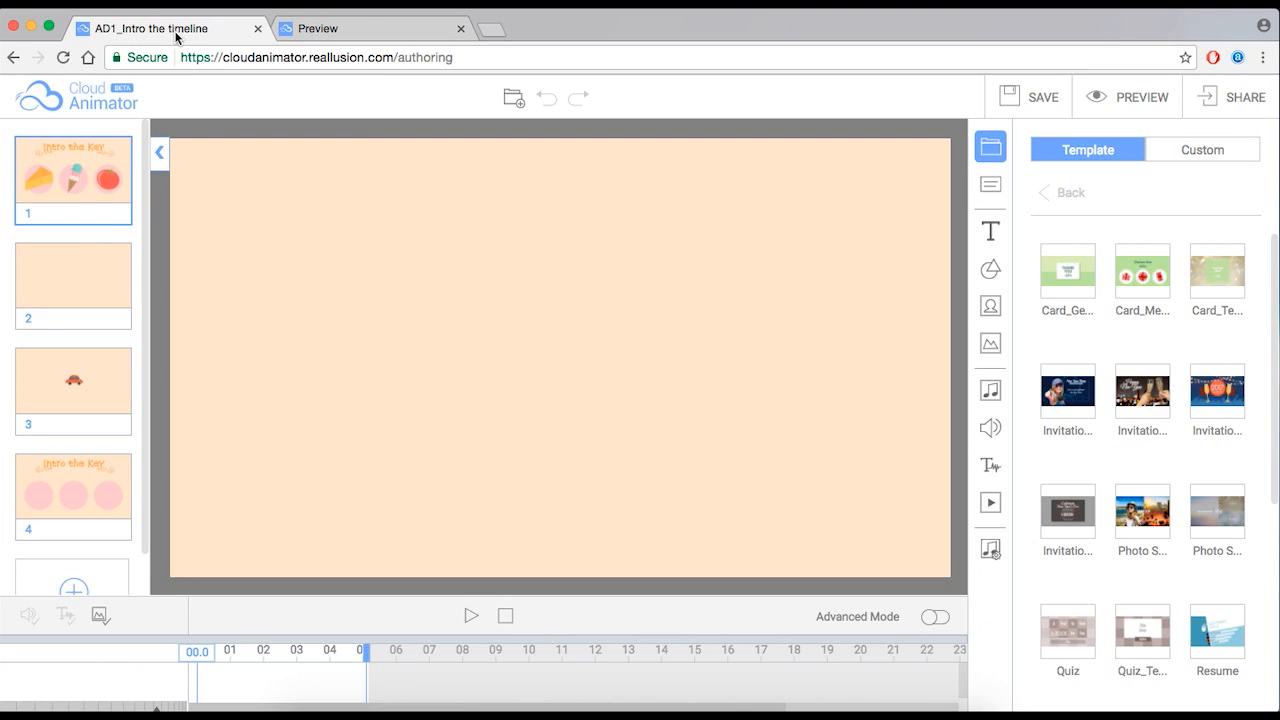
{"action": "mouse_move", "coordinate": [88, 183]}
{"action": "left_click", "coordinate": [470, 616]}
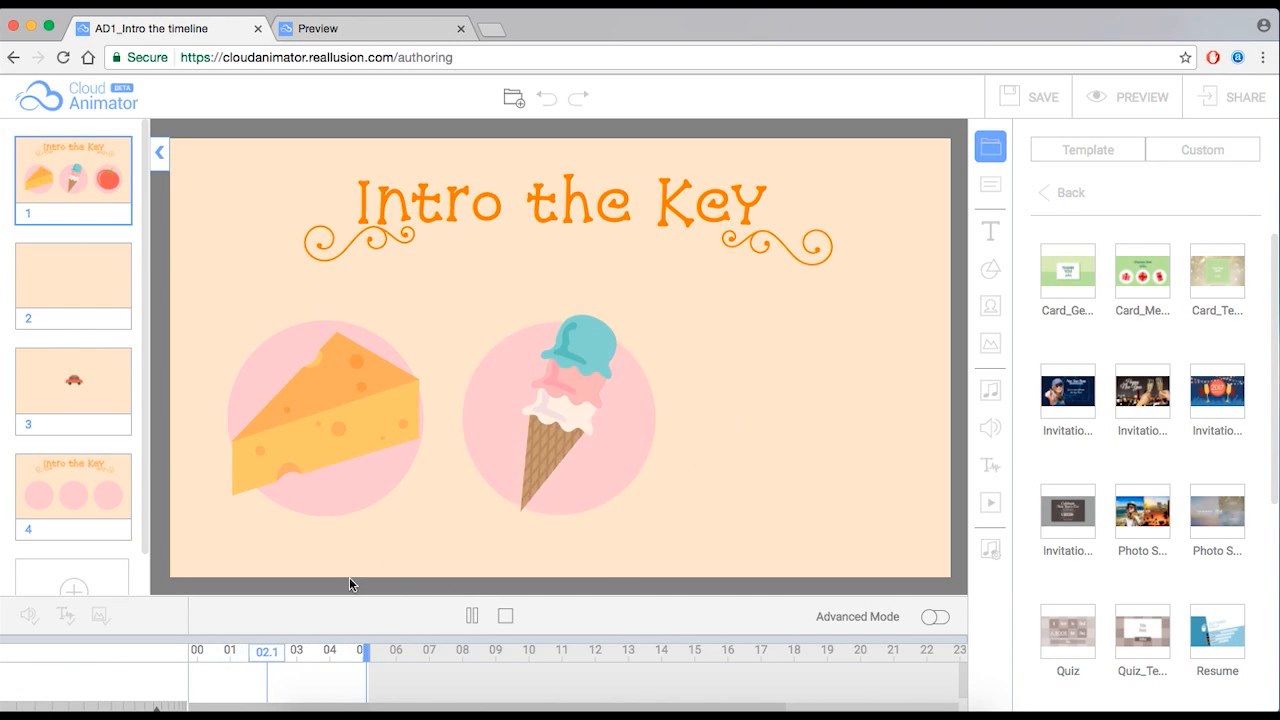
{"action": "left_click", "coordinate": [472, 616]}
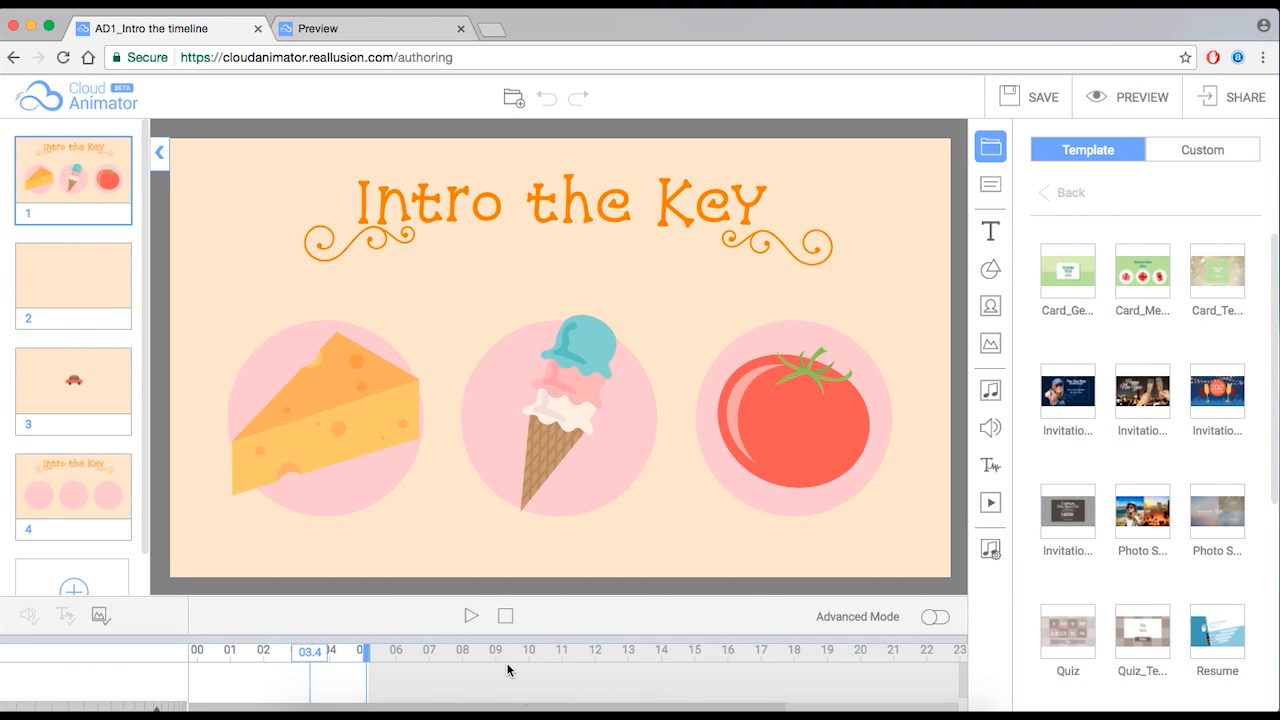
Step: Check the basic timeline tracks of the cheese and ice cream images, and turn on Advanced Mode
{"action": "left_click", "coordinate": [340, 417]}
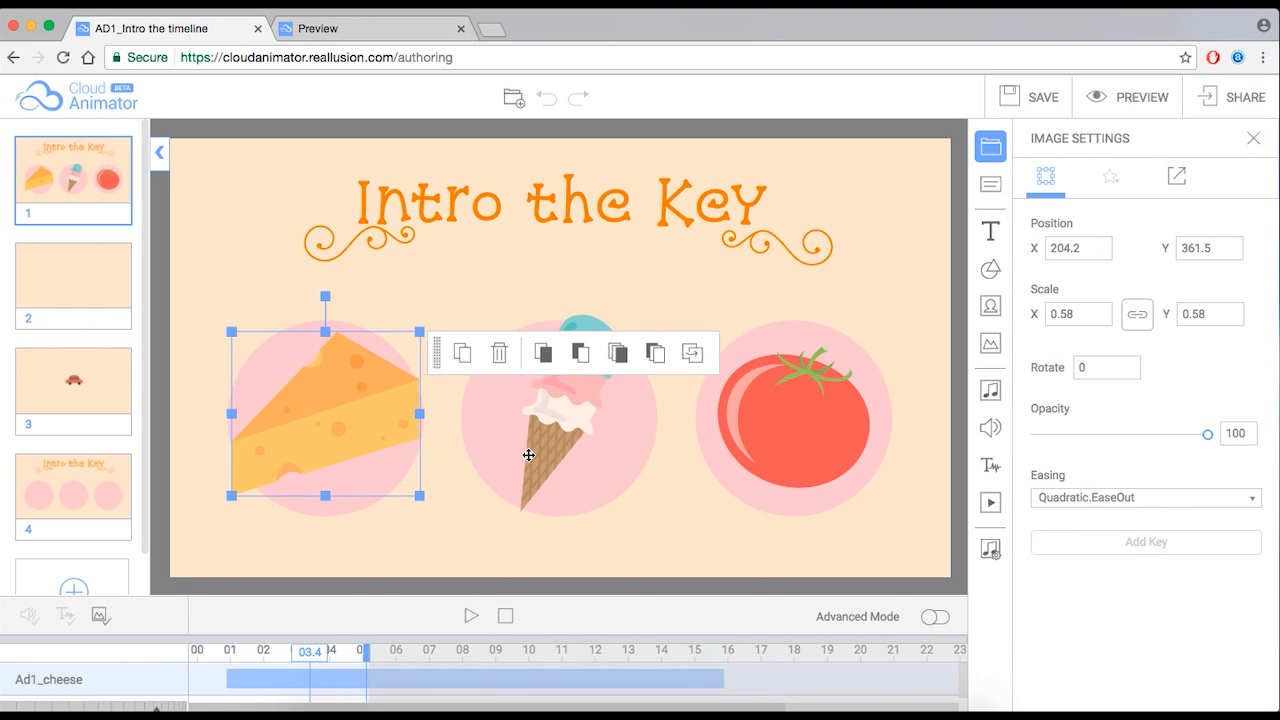
{"action": "left_click", "coordinate": [547, 427]}
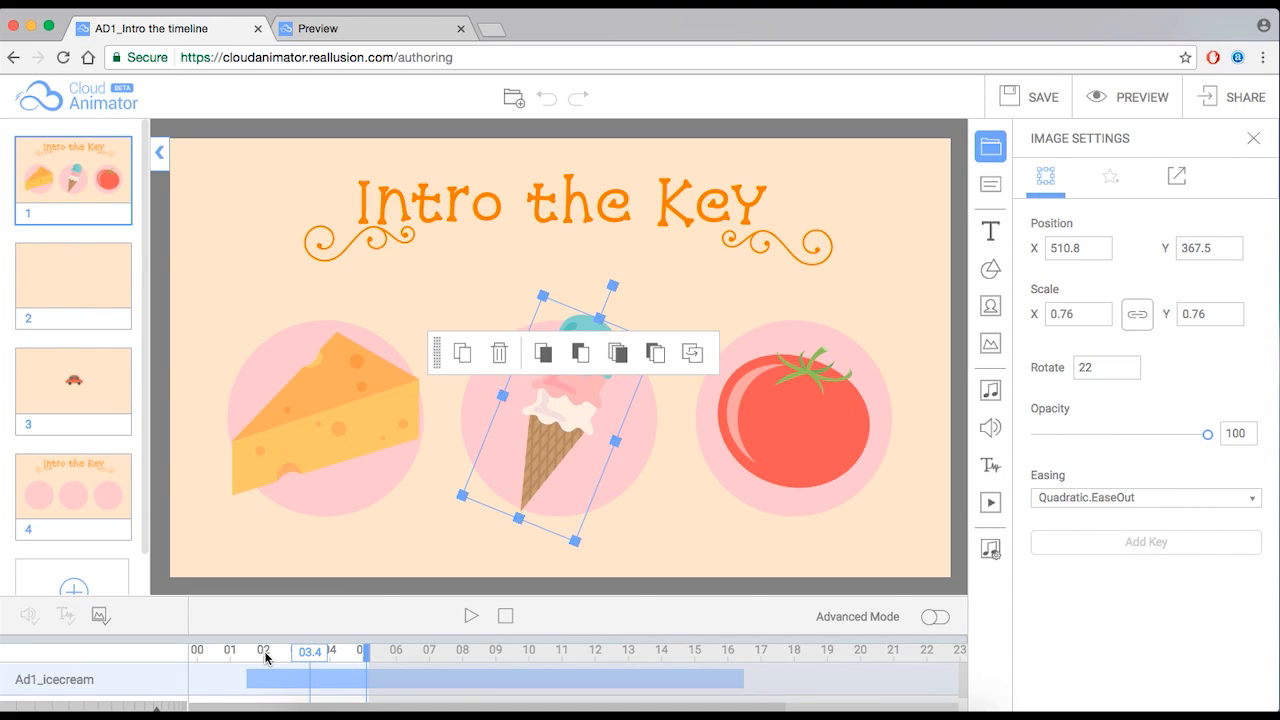
{"action": "left_click", "coordinate": [934, 619]}
{"action": "left_click", "coordinate": [848, 348]}
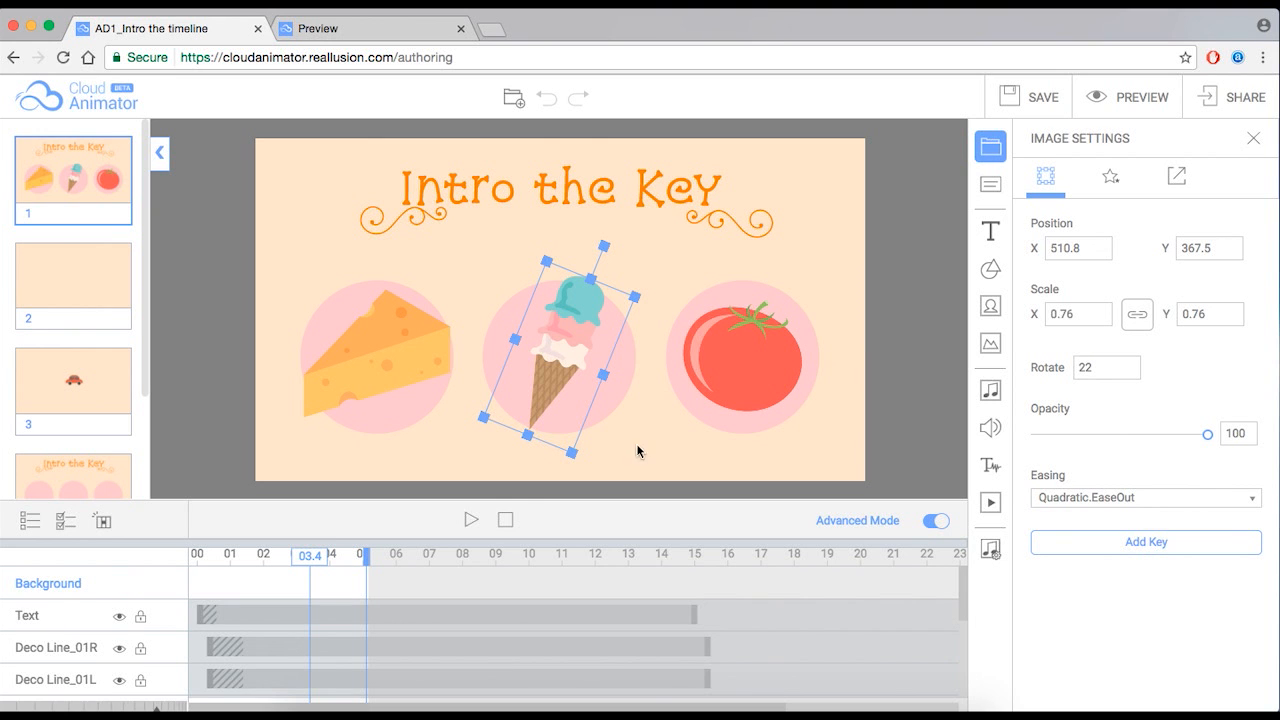
Step: Extend the scene's end to about 5.4 seconds and play the scene from 00.0, pausing partway through
{"action": "left_click_drag", "start_coordinate": [312, 557], "coordinate": [194, 563]}
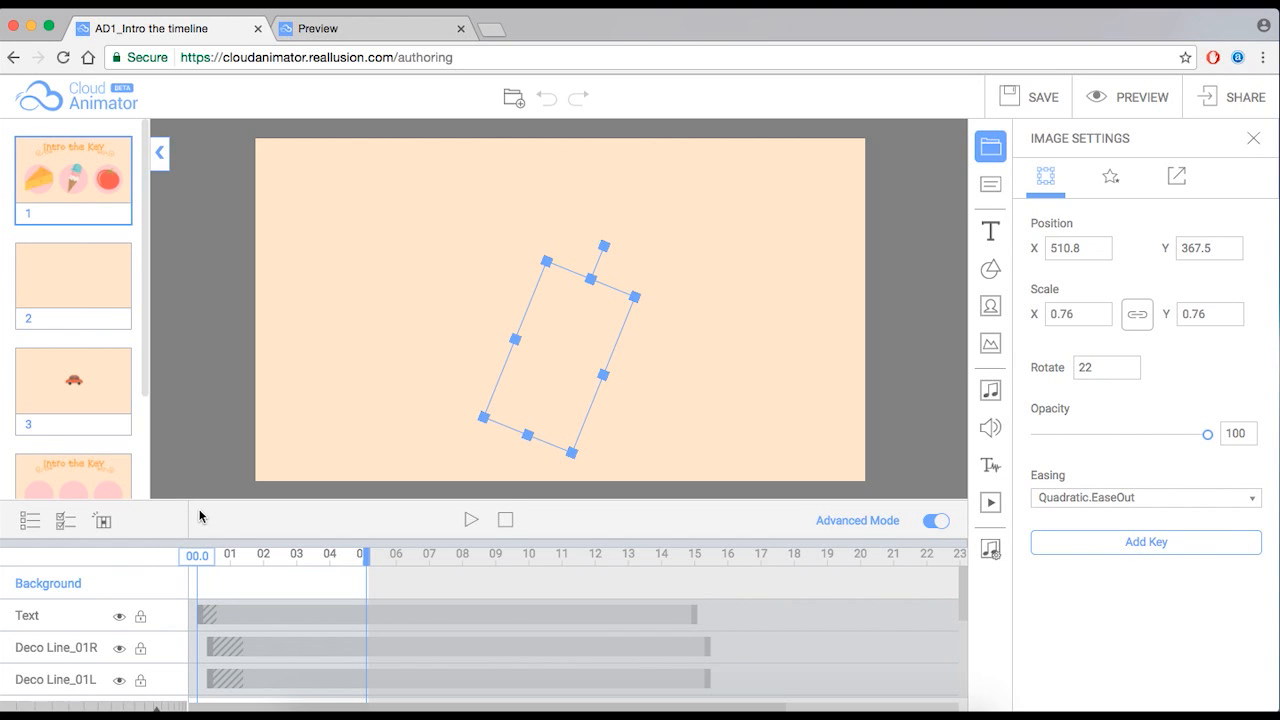
{"action": "mouse_move", "coordinate": [365, 556]}
{"action": "left_mouse_down"}
{"action": "mouse_move", "coordinate": [343, 558]}
{"action": "mouse_move", "coordinate": [376, 561]}
{"action": "left_mouse_up"}
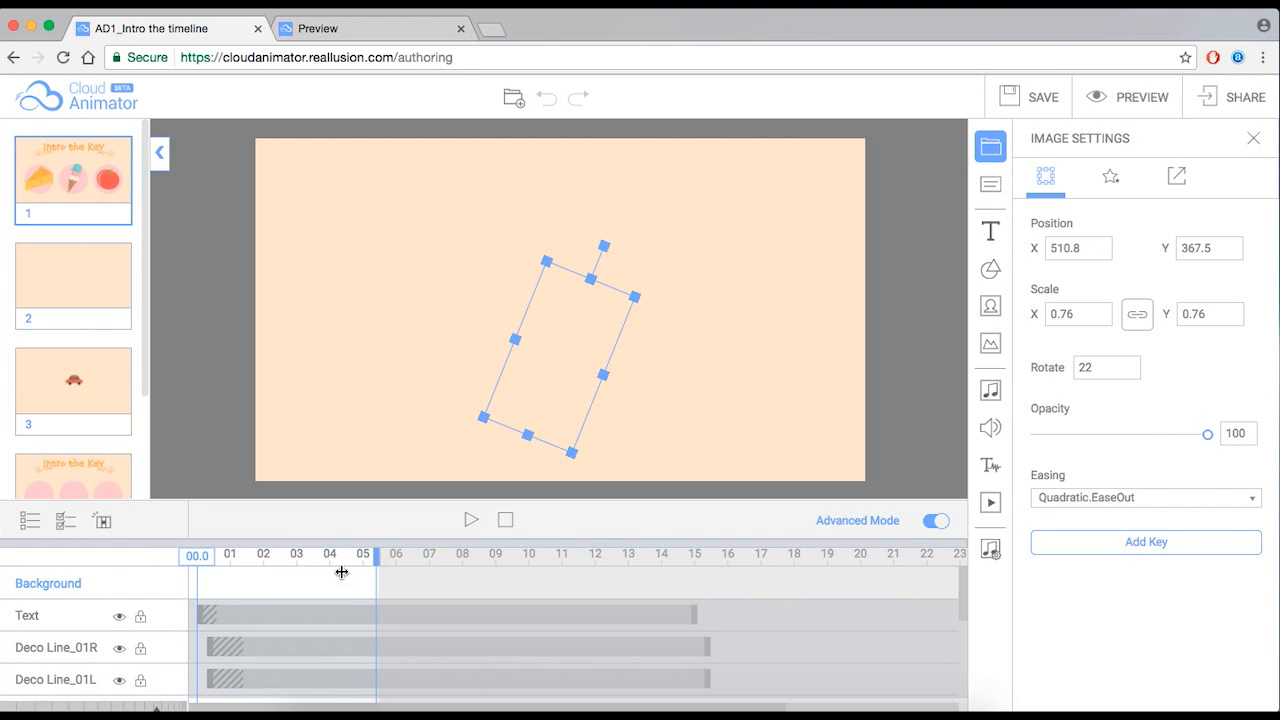
{"action": "left_click", "coordinate": [466, 521]}
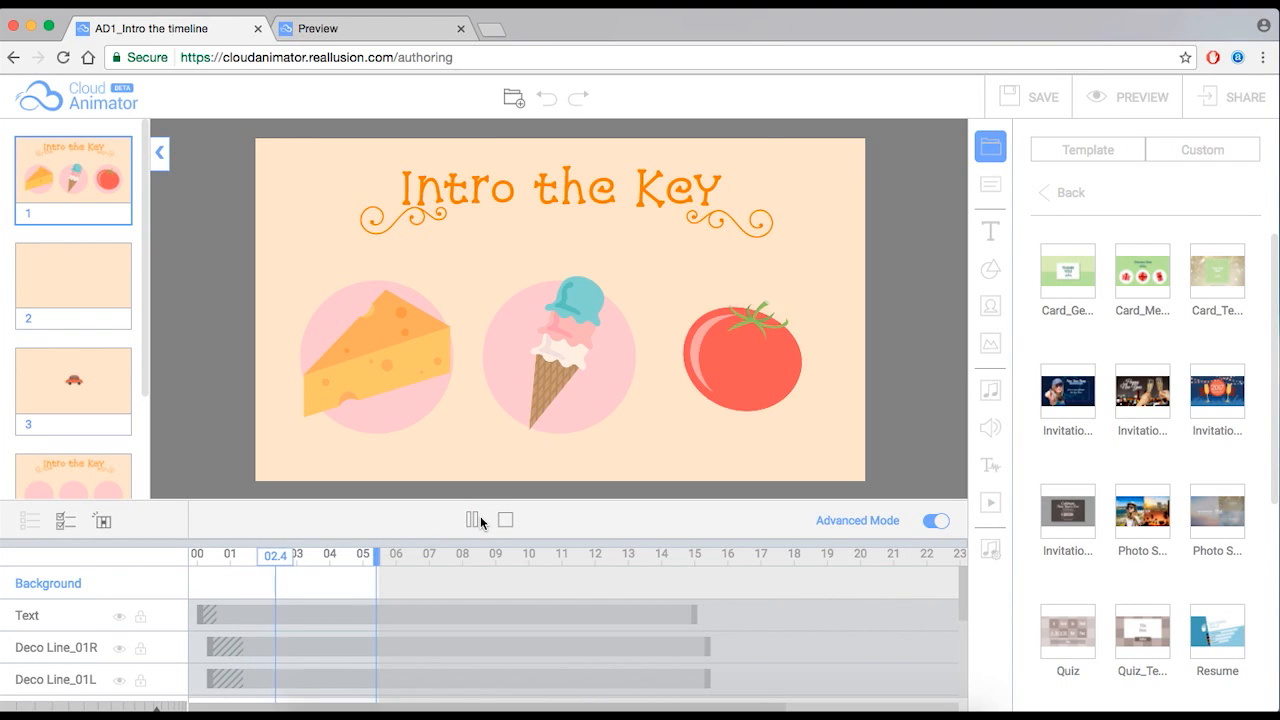
{"action": "left_click", "coordinate": [475, 520]}
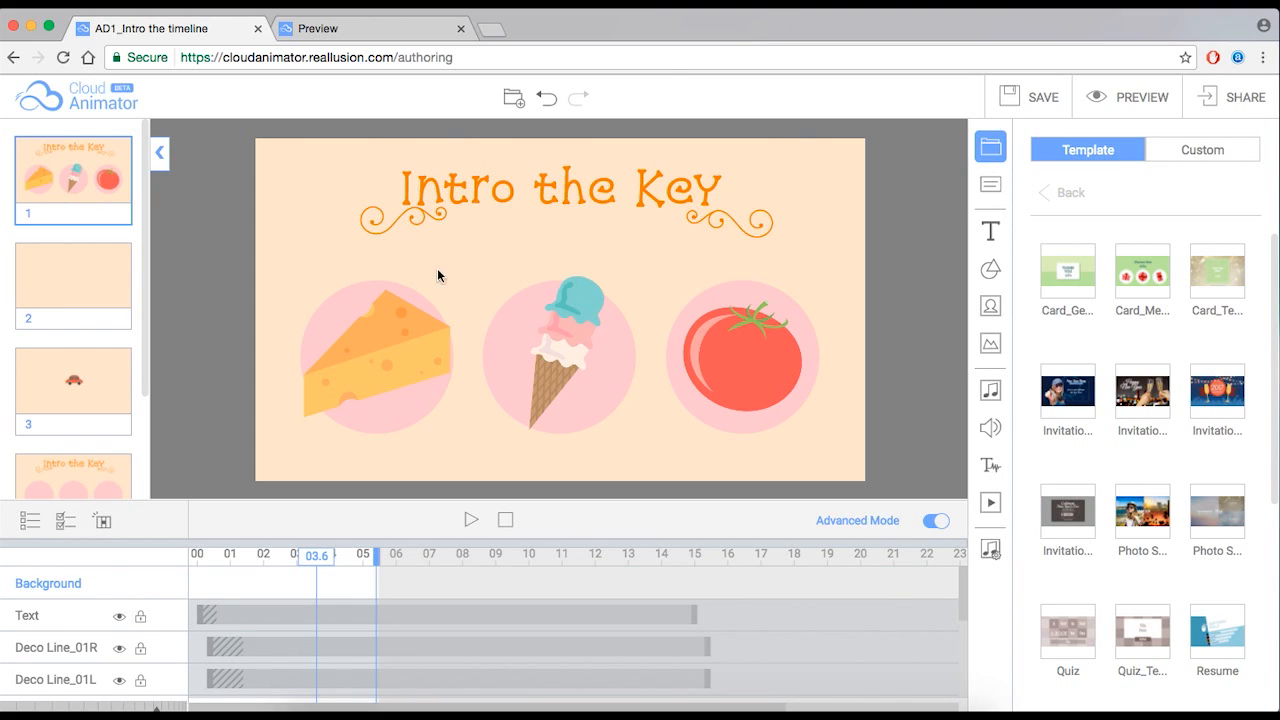
Step: Scrub and play the scene around 2 seconds to examine when the cheese, ice cream and tomato appear on their tracks
{"action": "scroll", "coordinate": [134, 617], "scroll_direction": "down", "scroll_amount": 3}
{"action": "scroll", "coordinate": [118, 621], "scroll_direction": "down", "scroll_amount": 6}
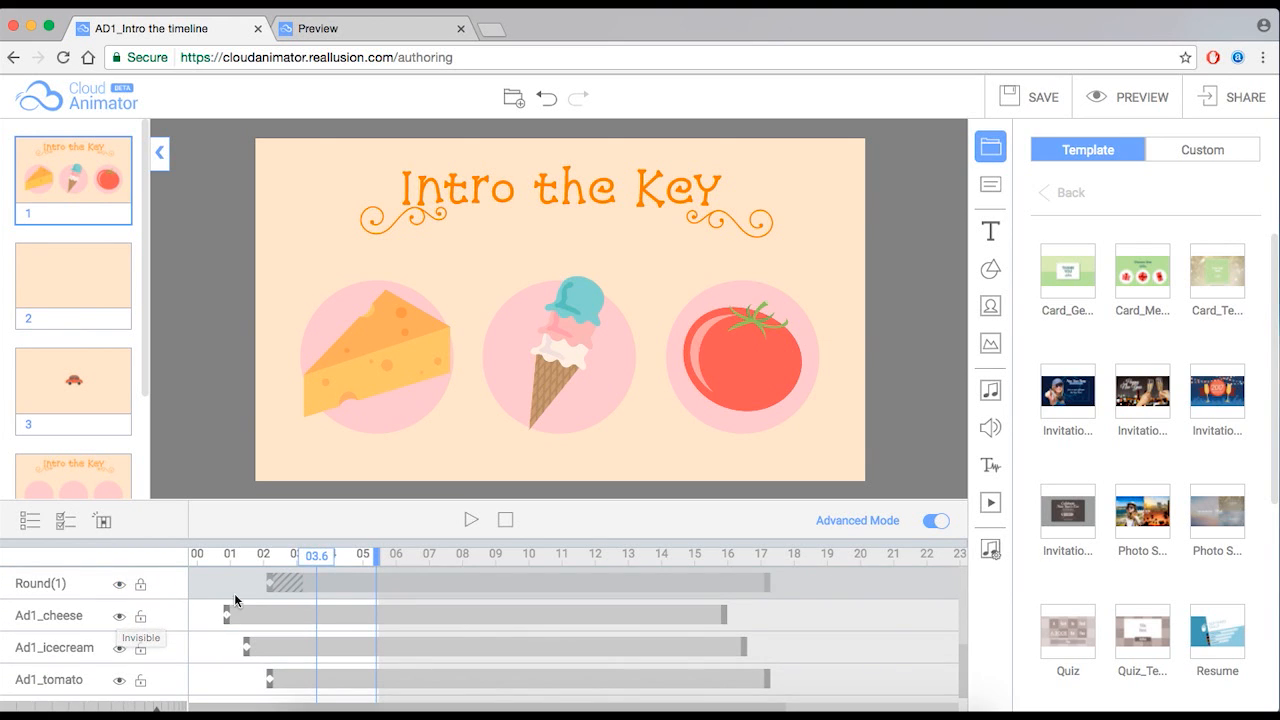
{"action": "left_click", "coordinate": [227, 557]}
{"action": "left_click_drag", "start_coordinate": [227, 557], "coordinate": [263, 557]}
{"action": "left_click", "coordinate": [382, 360]}
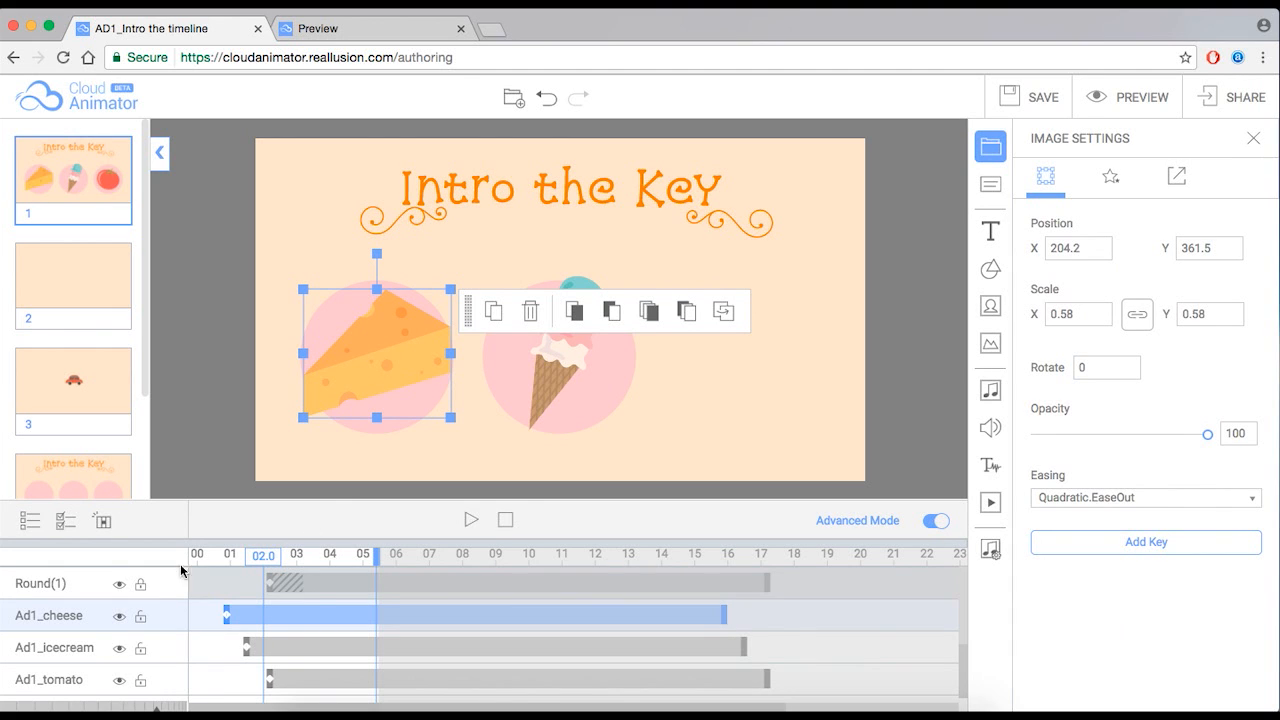
{"action": "left_click_drag", "start_coordinate": [266, 557], "coordinate": [320, 557]}
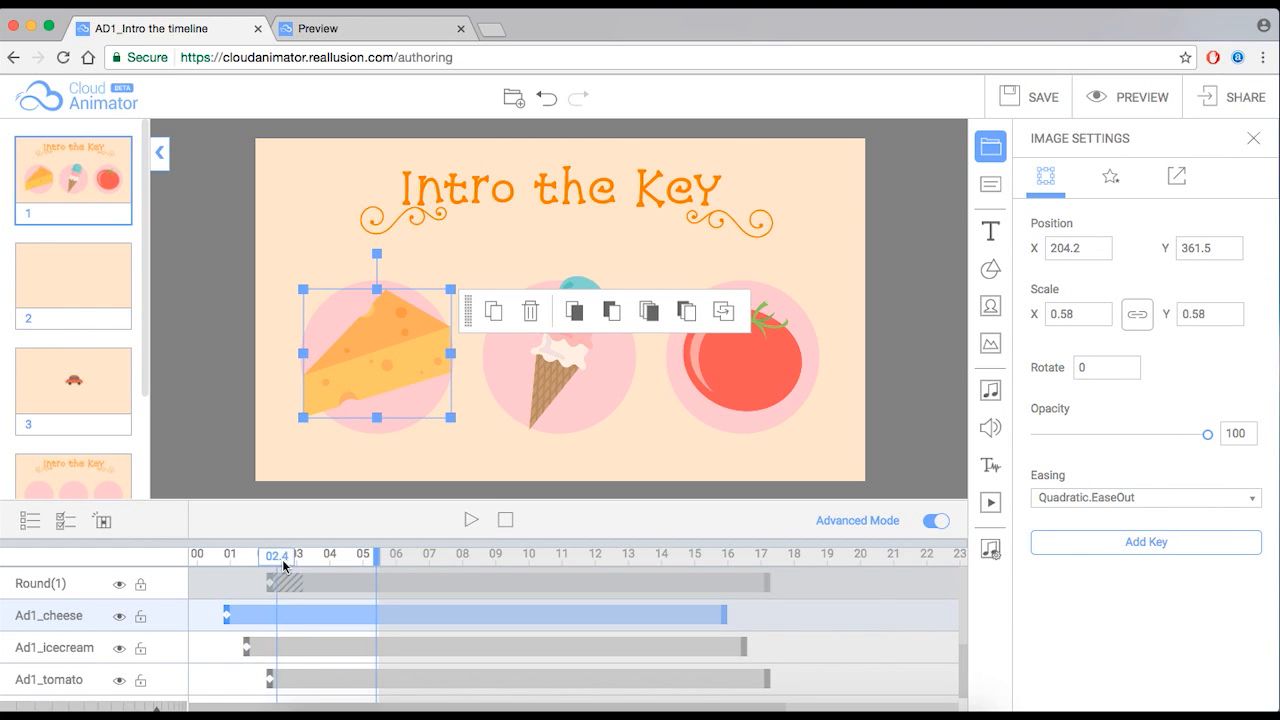
{"action": "key", "text": "space"}
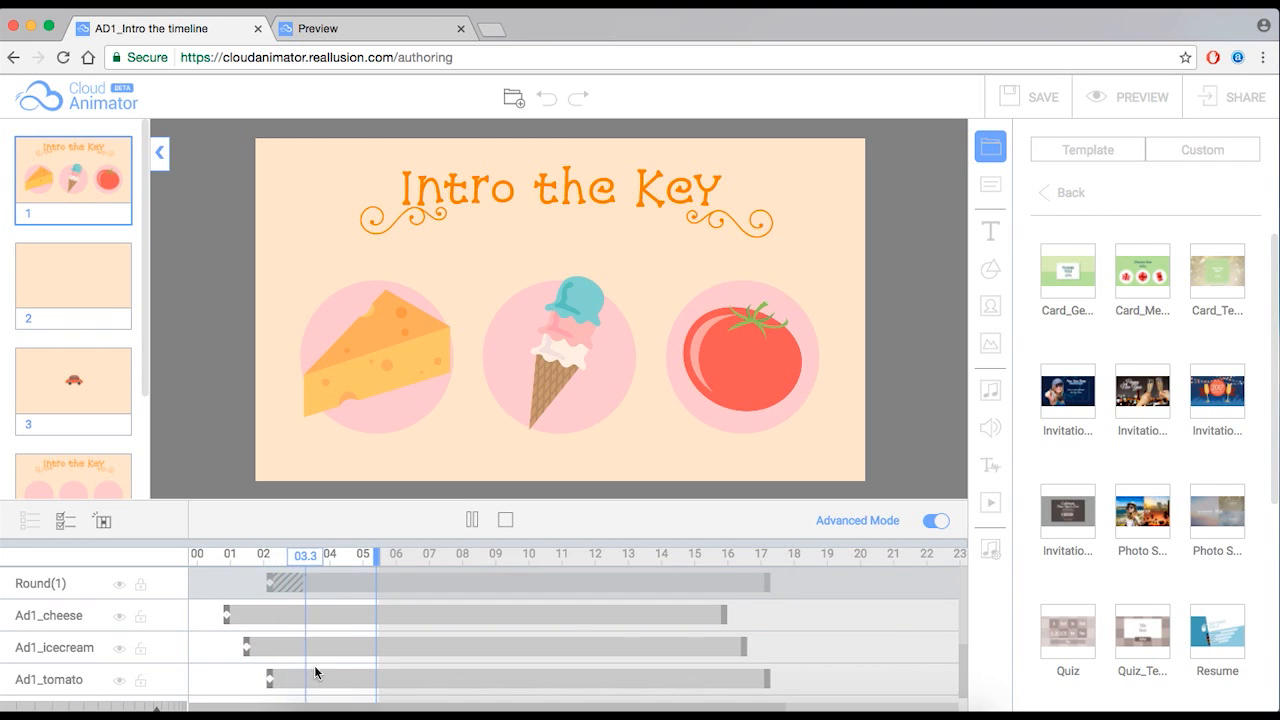
{"action": "left_click", "coordinate": [473, 521]}
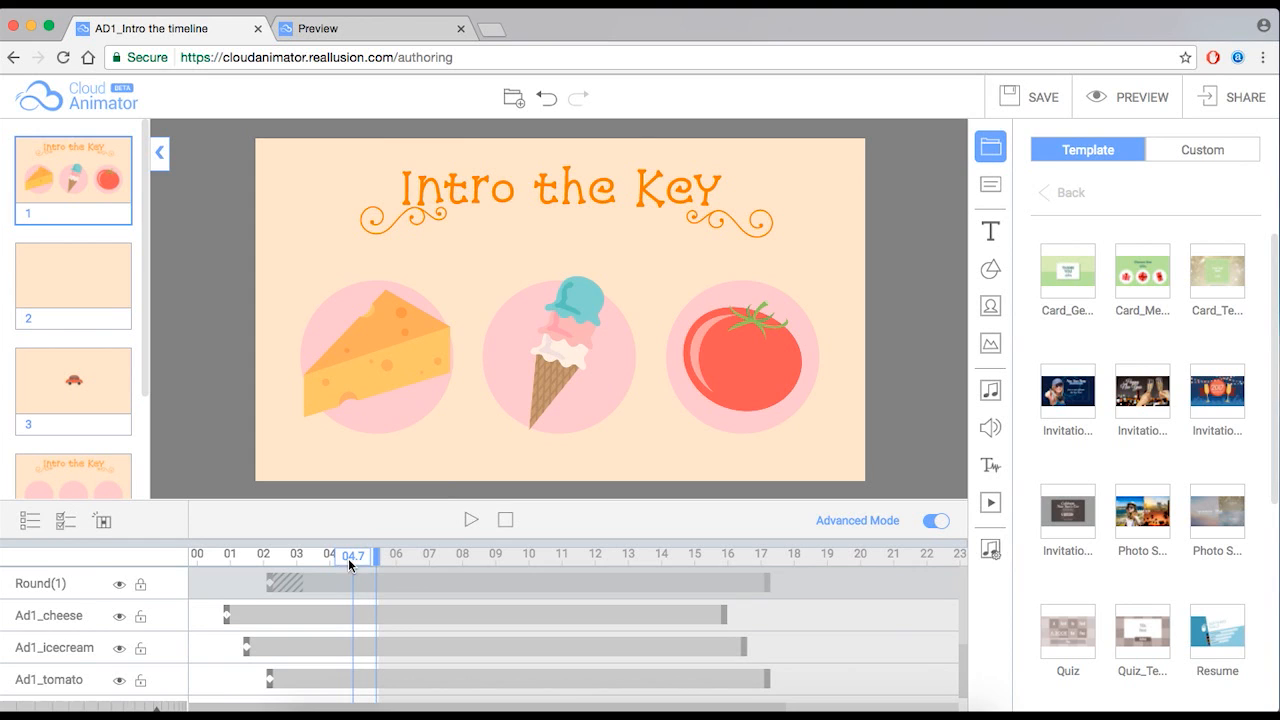
Step: Extend the scene's end to about 19.5 seconds and scrub the playhead across the cheese clip's start and end, stopping at 04.2
{"action": "left_click", "coordinate": [255, 616]}
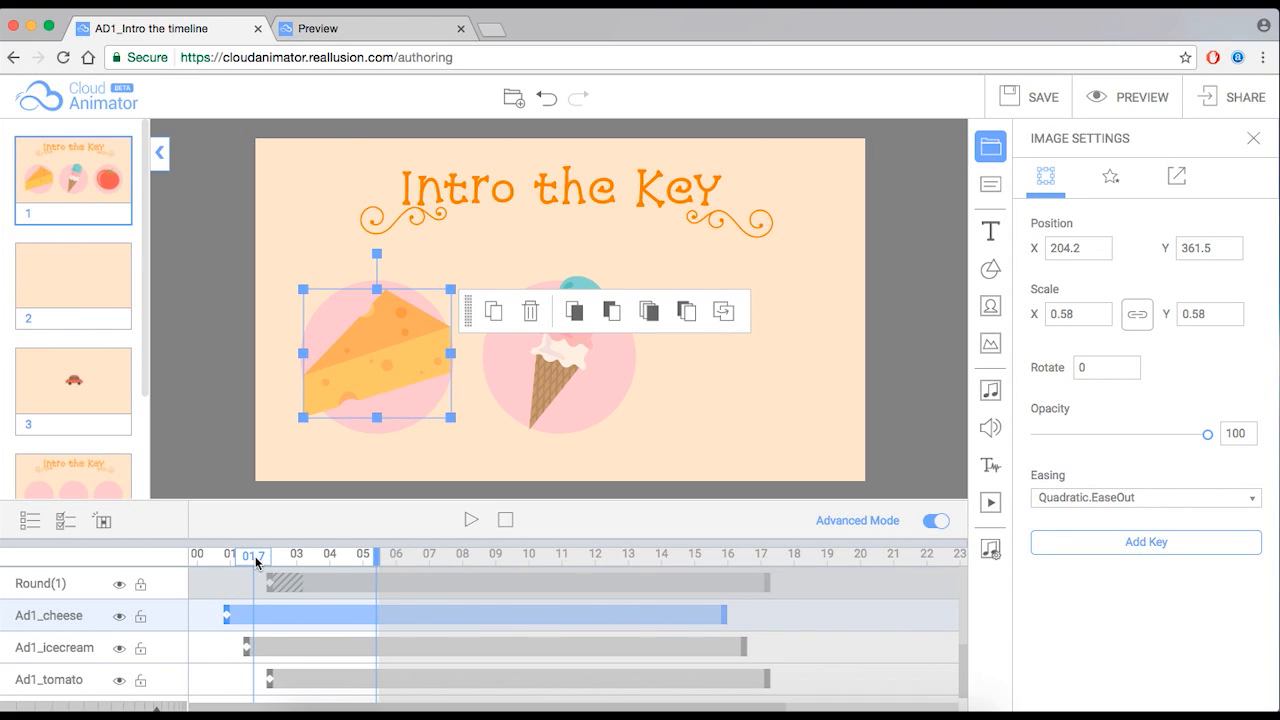
{"action": "mouse_move", "coordinate": [378, 559]}
{"action": "left_mouse_down"}
{"action": "mouse_move", "coordinate": [318, 563]}
{"action": "mouse_move", "coordinate": [648, 576]}
{"action": "mouse_move", "coordinate": [862, 565]}
{"action": "mouse_move", "coordinate": [822, 565]}
{"action": "mouse_move", "coordinate": [842, 565]}
{"action": "left_mouse_up"}
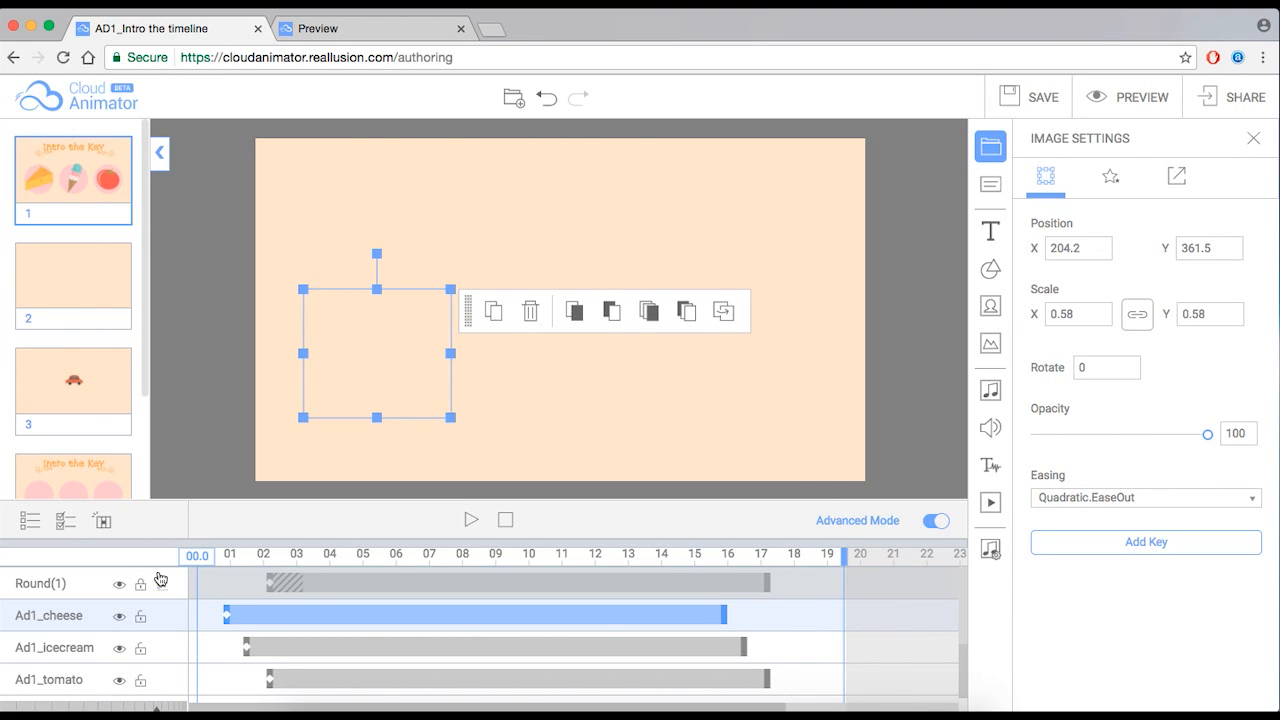
{"action": "left_click_drag", "start_coordinate": [197, 556], "coordinate": [734, 590]}
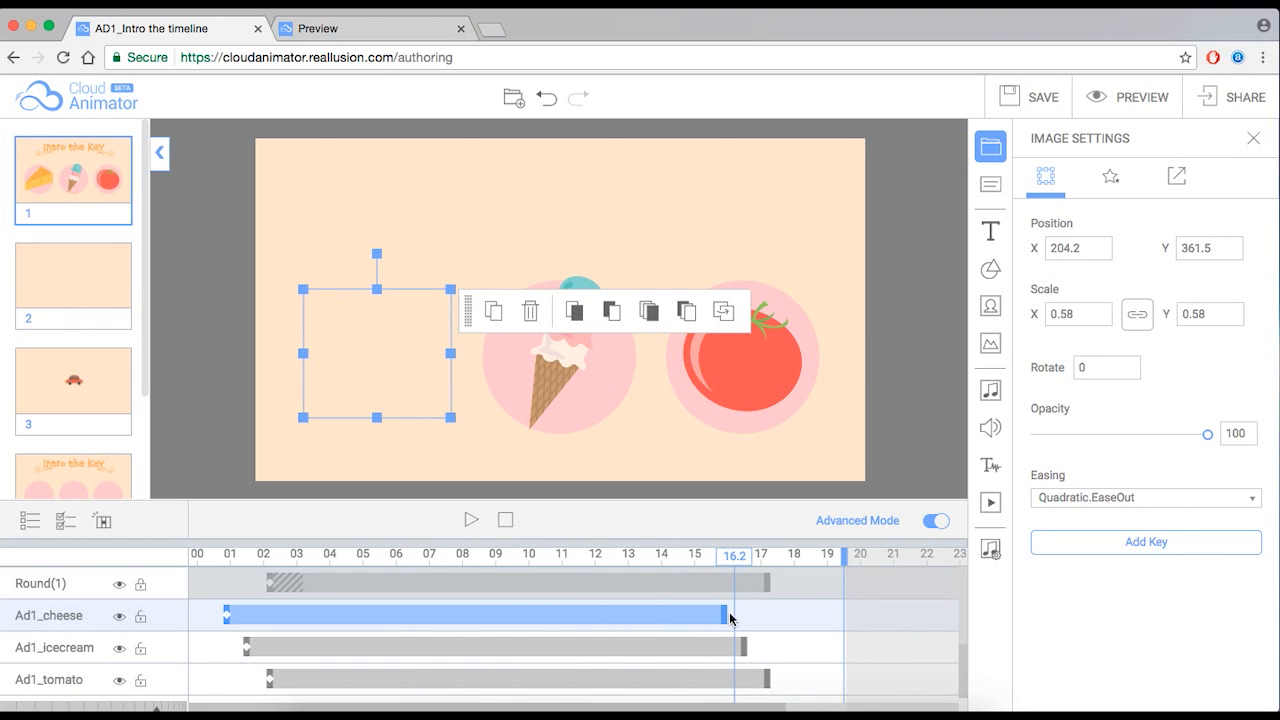
{"action": "left_click_drag", "start_coordinate": [731, 563], "coordinate": [198, 560]}
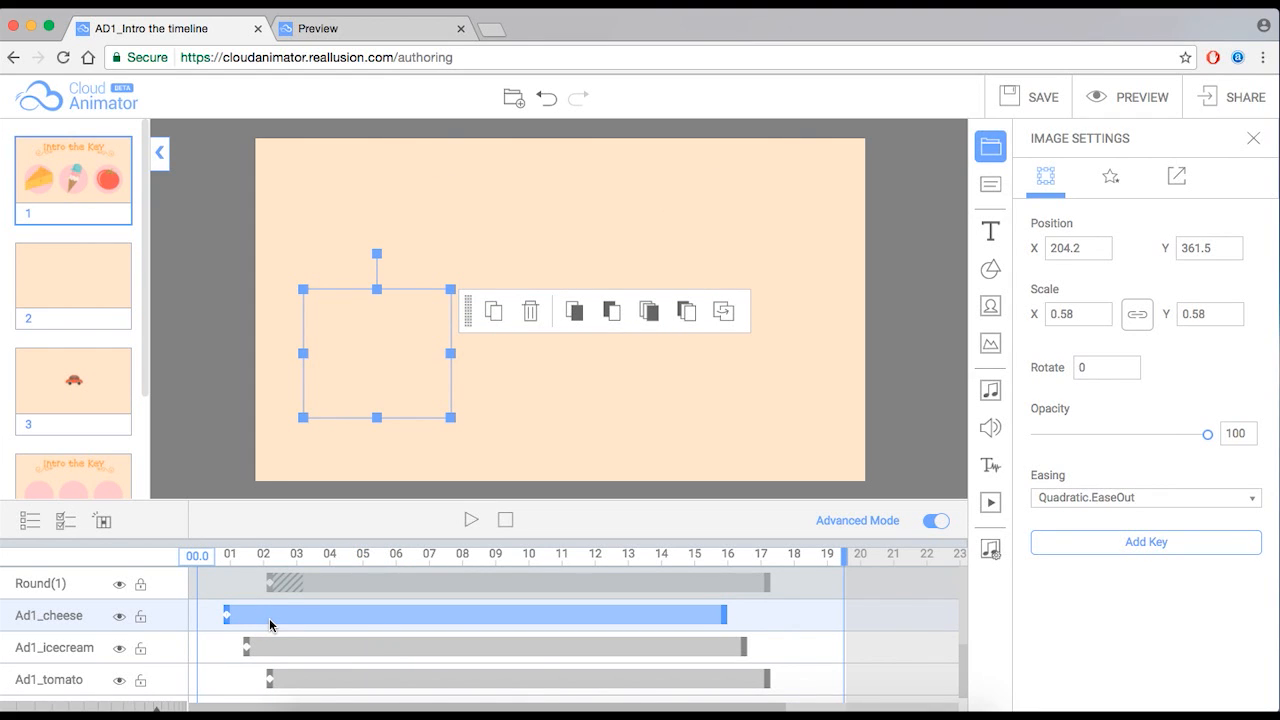
{"action": "left_click_drag", "start_coordinate": [196, 557], "coordinate": [337, 557]}
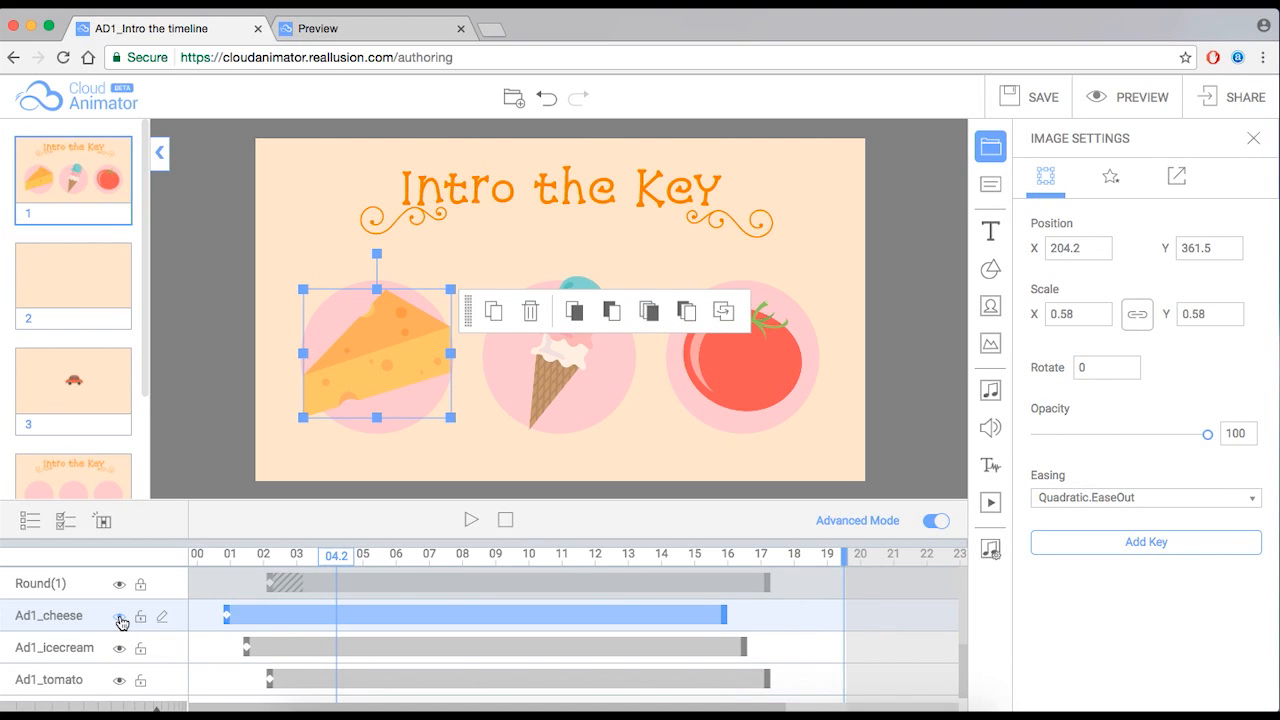
Step: Toggle the visibility of the cheese, ice cream and tomato tracks off and make all three visible again
{"action": "left_click", "coordinate": [120, 617]}
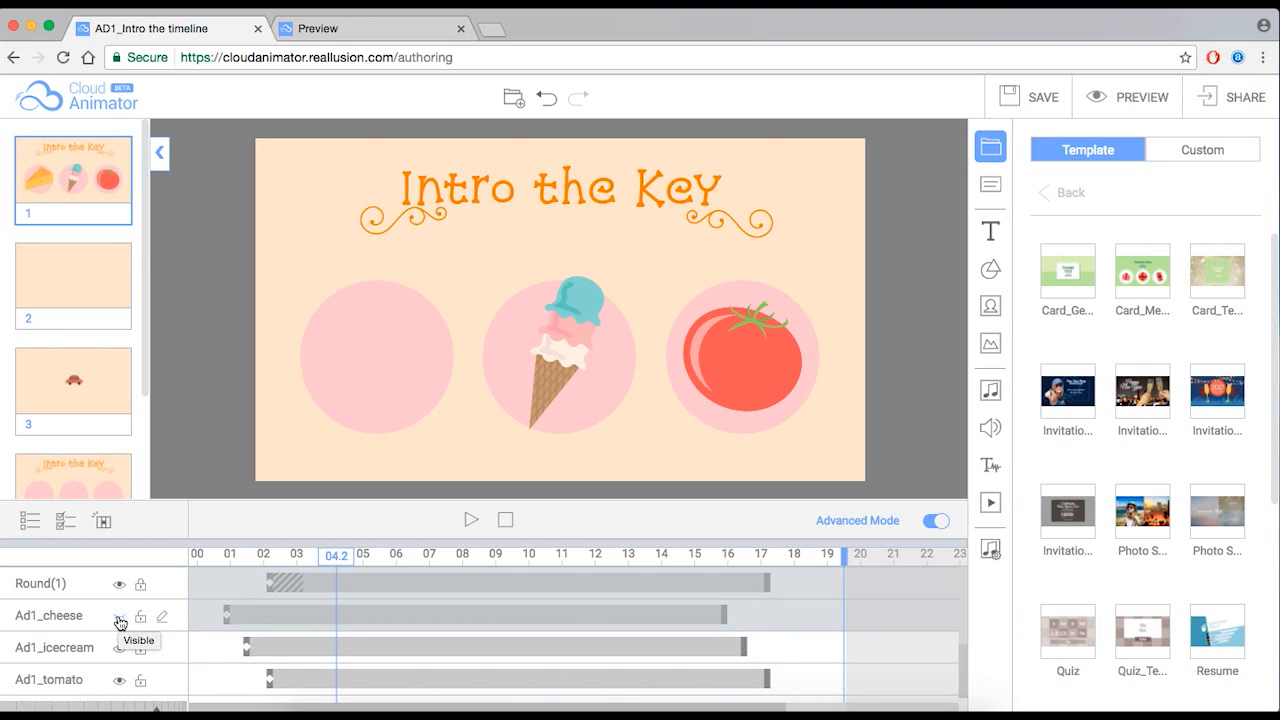
{"action": "left_click", "coordinate": [119, 617]}
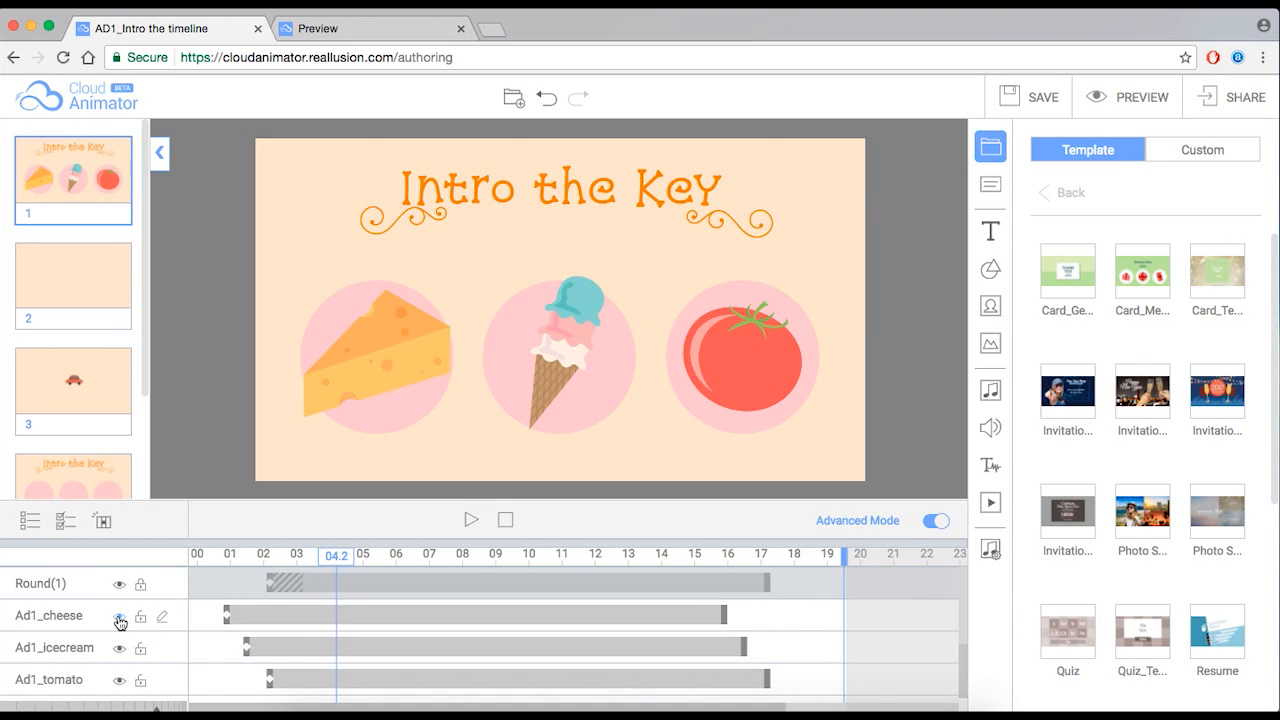
{"action": "left_click", "coordinate": [119, 617]}
{"action": "left_click", "coordinate": [119, 617]}
{"action": "left_click", "coordinate": [119, 617]}
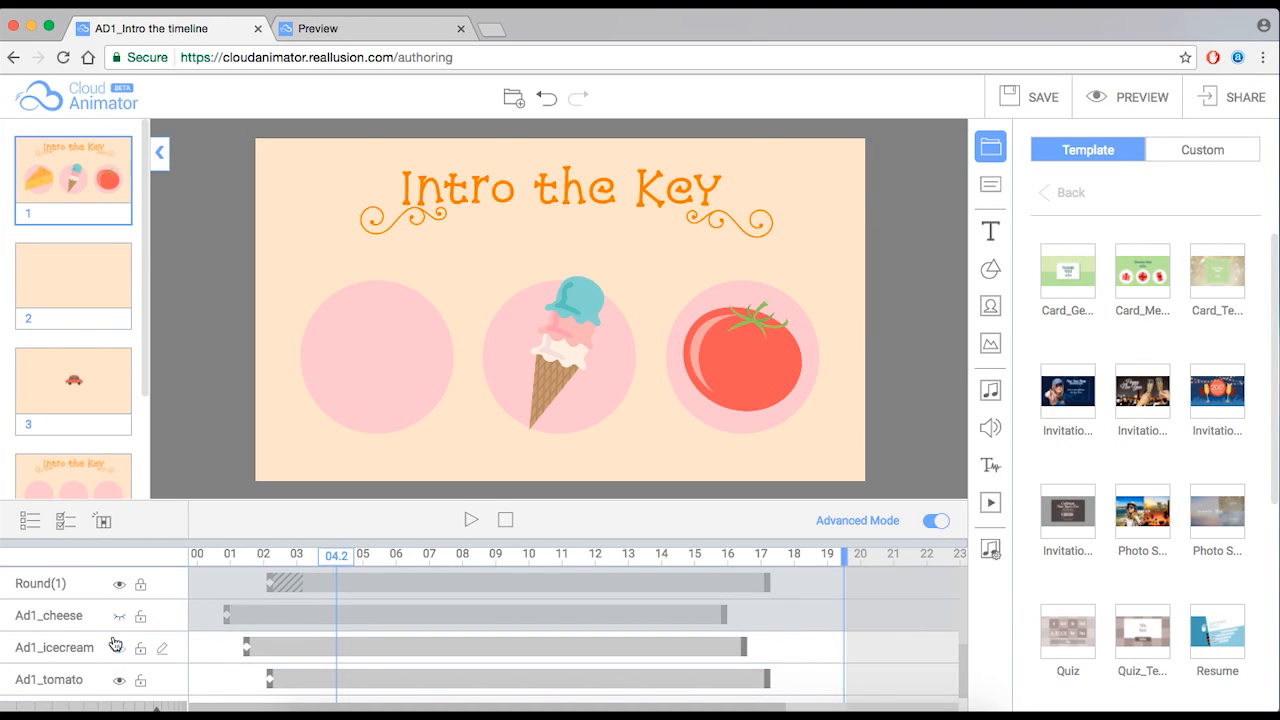
{"action": "left_click", "coordinate": [119, 649]}
{"action": "left_click", "coordinate": [119, 681]}
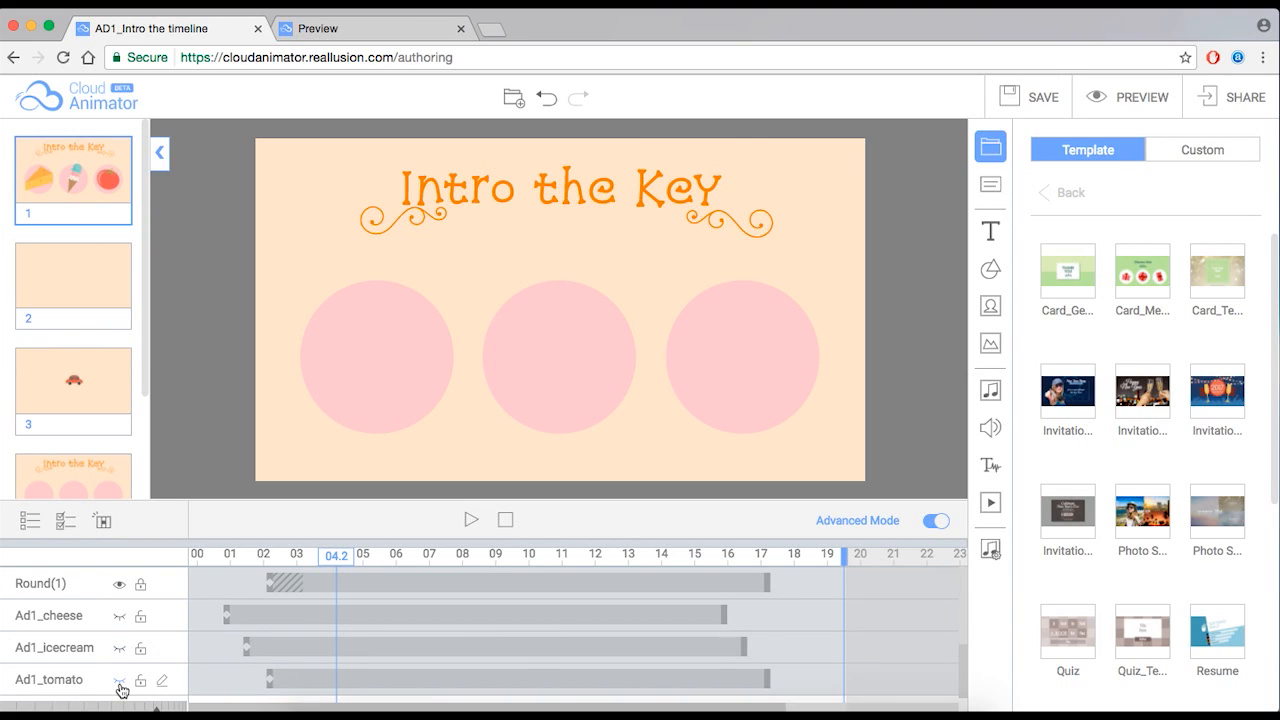
{"action": "left_click", "coordinate": [119, 682]}
{"action": "left_click", "coordinate": [119, 649]}
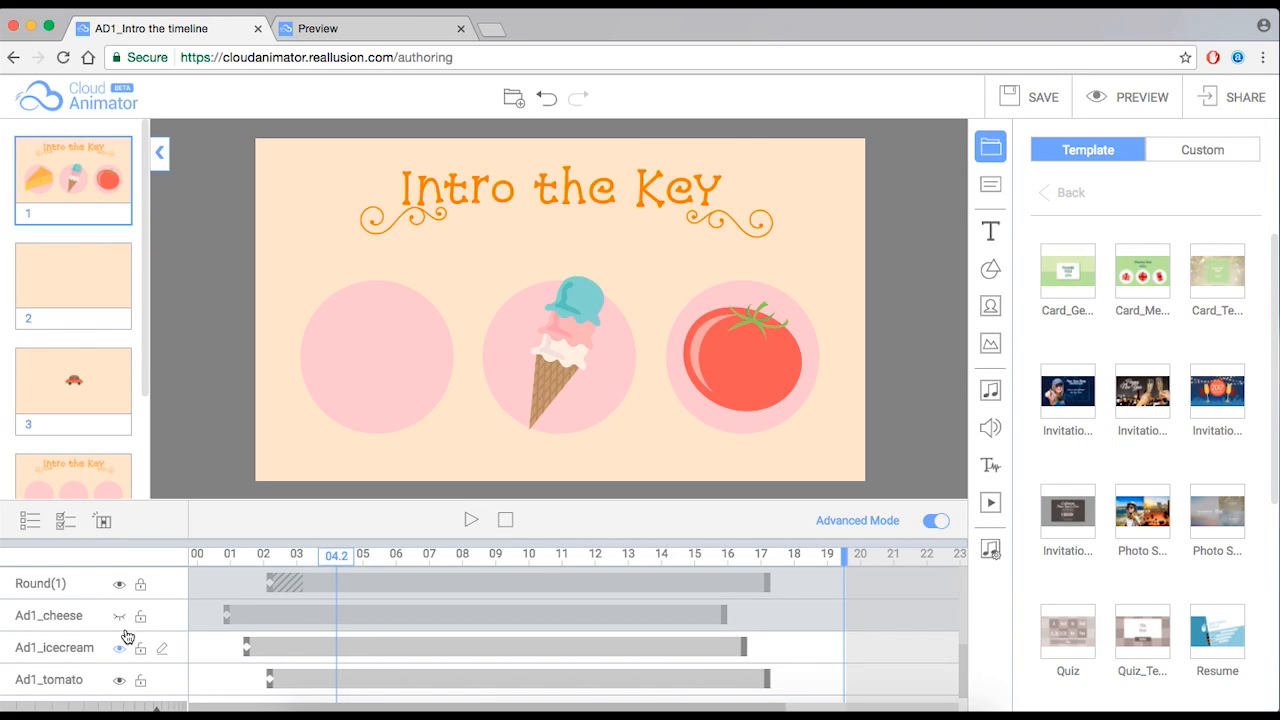
{"action": "left_click", "coordinate": [119, 618]}
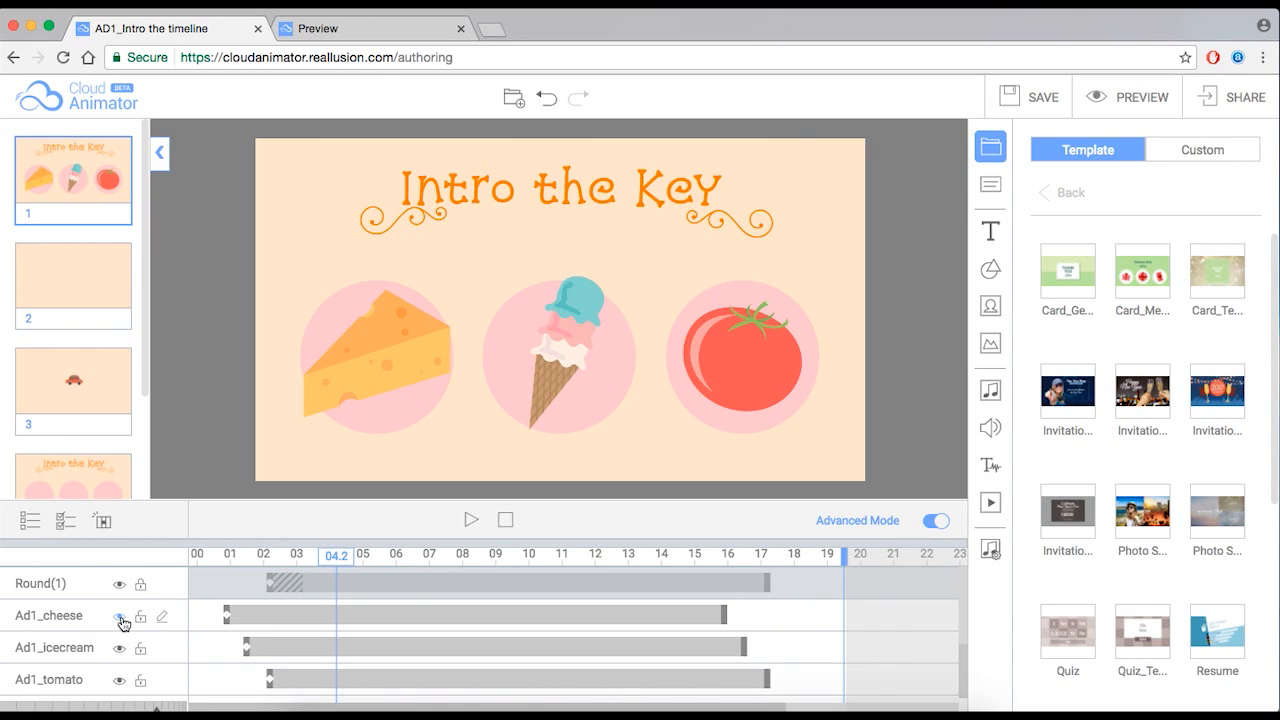
Step: Lock the ice cream track while hiding the cheese track and showing it again
{"action": "left_click", "coordinate": [119, 618]}
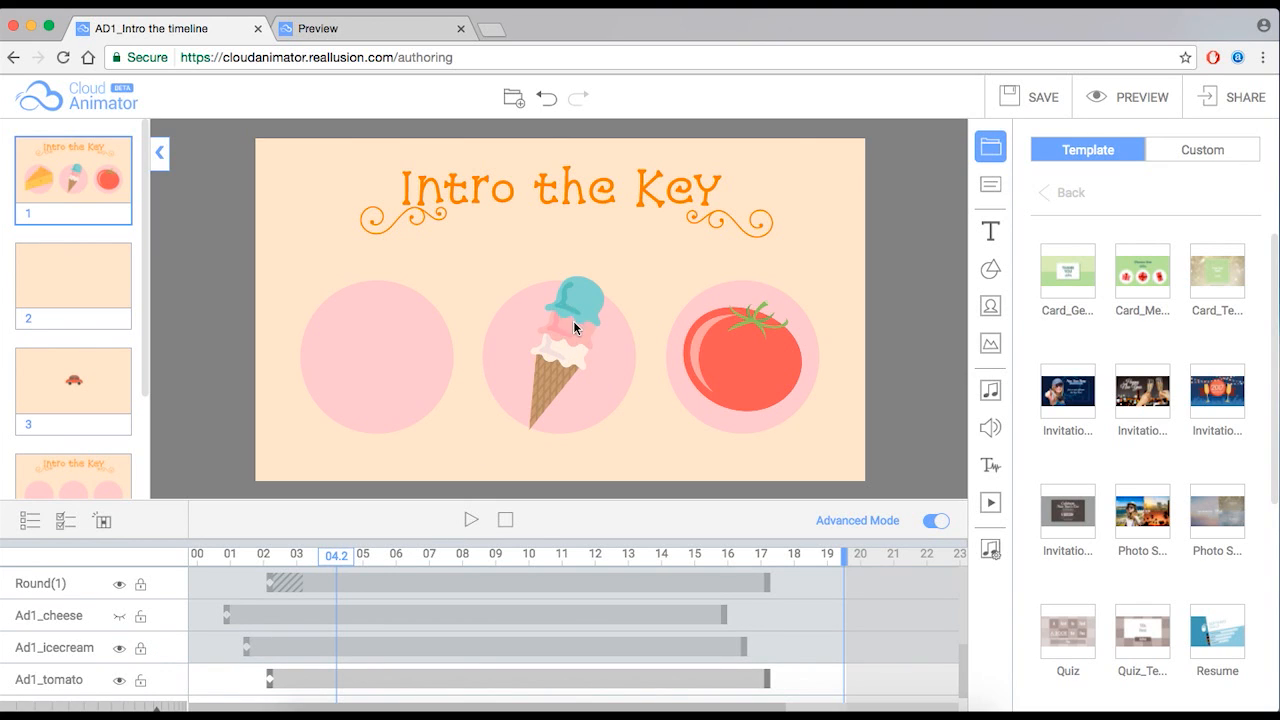
{"action": "mouse_move", "coordinate": [346, 560]}
{"action": "left_mouse_down"}
{"action": "mouse_move", "coordinate": [380, 557]}
{"action": "mouse_move", "coordinate": [334, 558]}
{"action": "left_mouse_up"}
{"action": "left_click", "coordinate": [121, 617]}
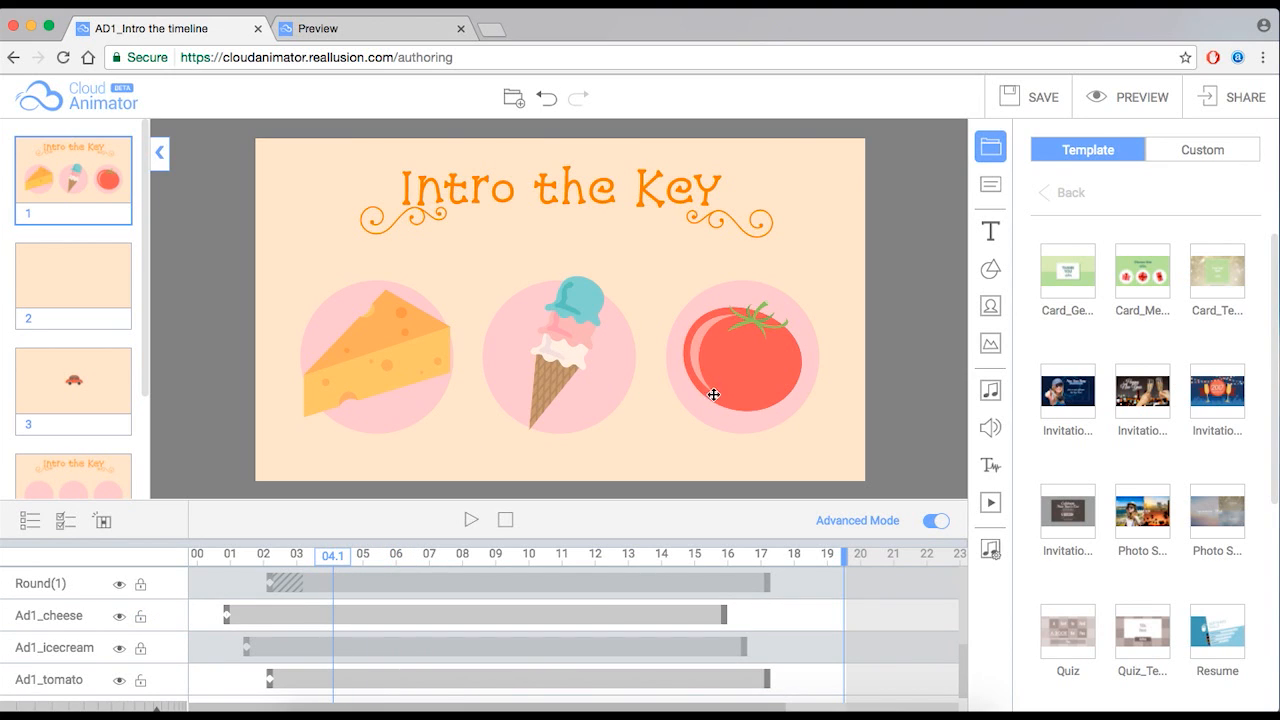
Step: With the playhead at 02.2, move the tomato slightly to the right on the stage and try to select the locked ice cream
{"action": "left_click_drag", "start_coordinate": [334, 557], "coordinate": [270, 558]}
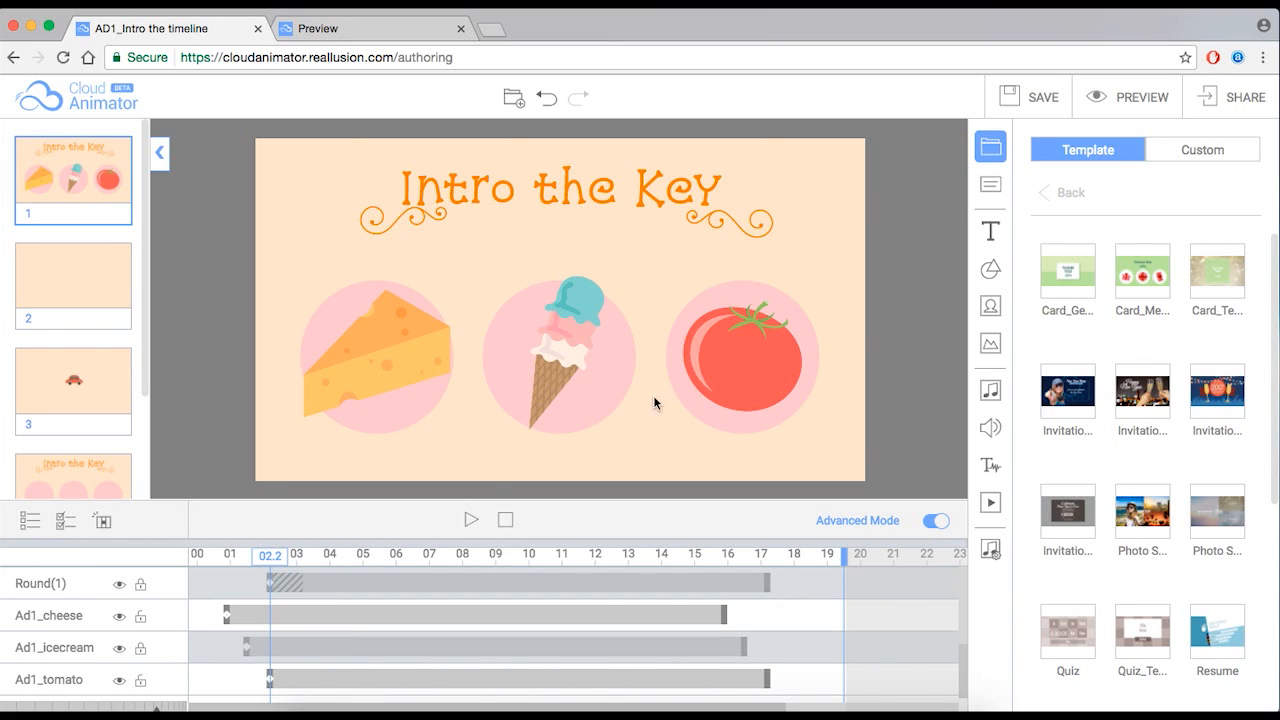
{"action": "left_click", "coordinate": [703, 357]}
{"action": "mouse_move", "coordinate": [726, 360]}
{"action": "left_mouse_down"}
{"action": "mouse_move", "coordinate": [500, 360]}
{"action": "mouse_move", "coordinate": [736, 360]}
{"action": "left_mouse_up"}
{"action": "left_click", "coordinate": [572, 347]}
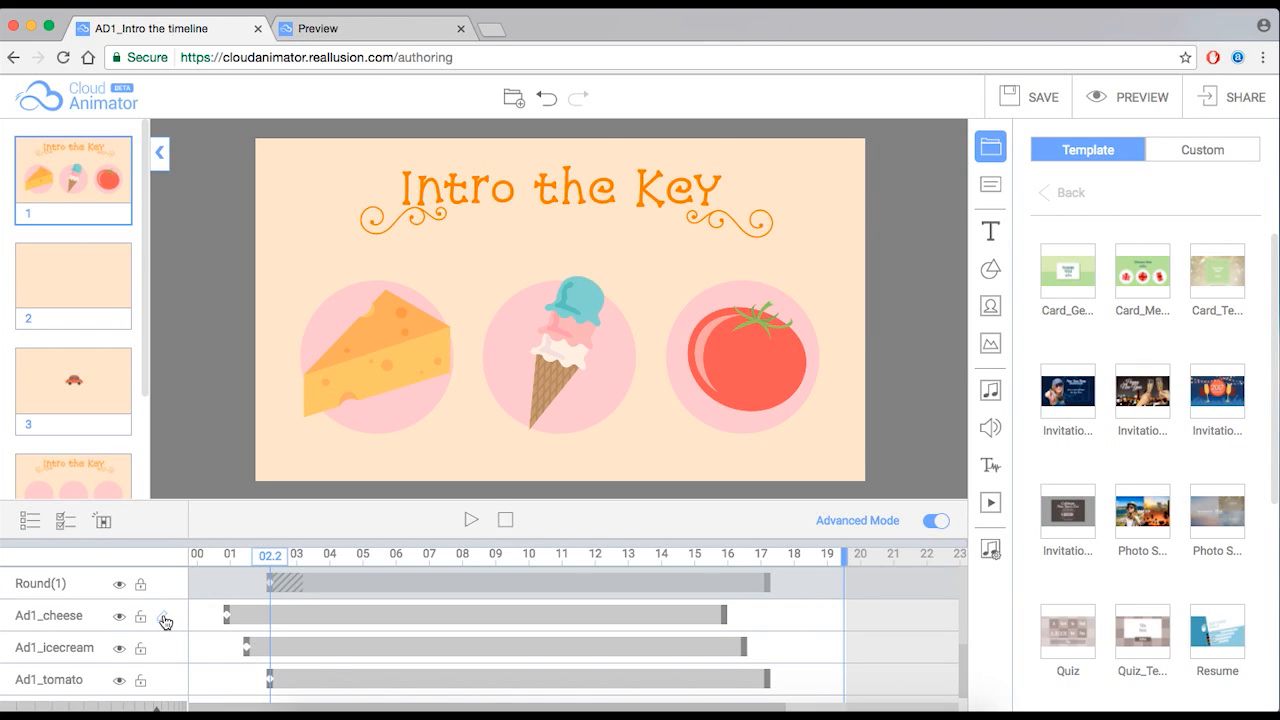
Step: Try out a new name for the Ad1_cheese track in Rename Settings and close the dialog without applying it
{"action": "left_click", "coordinate": [236, 613]}
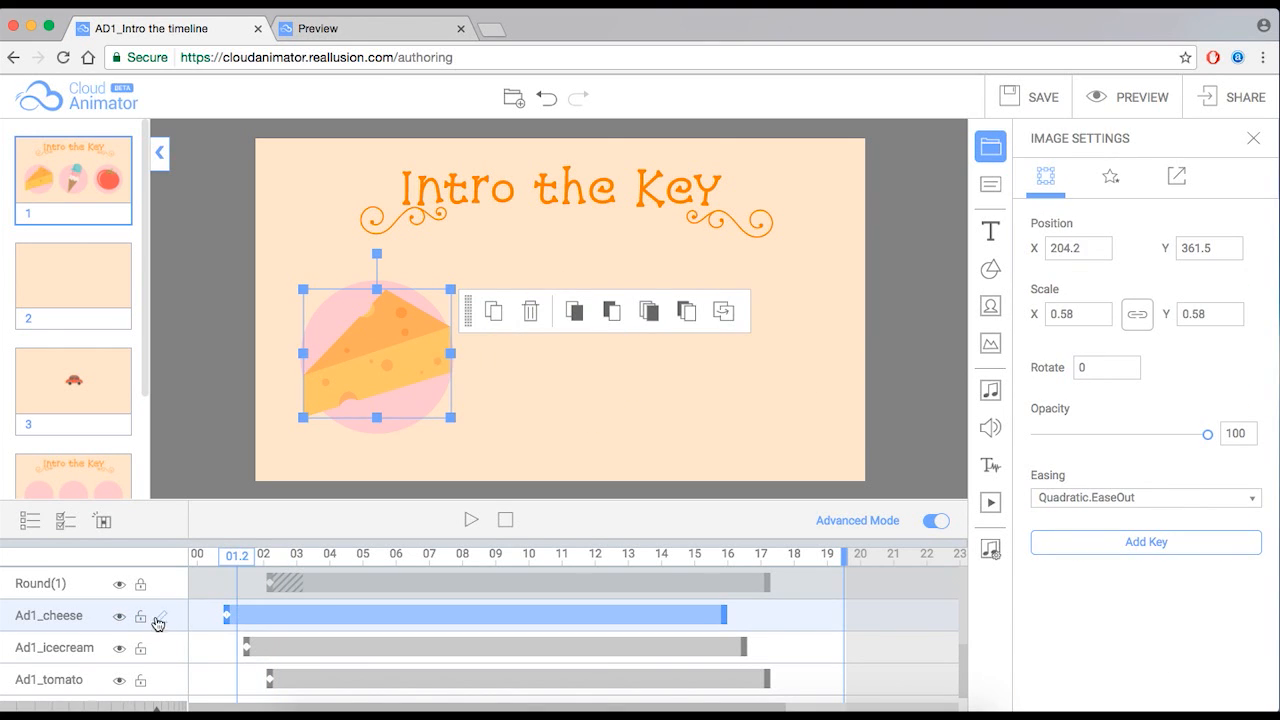
{"action": "left_click", "coordinate": [158, 623]}
{"action": "left_click", "coordinate": [614, 387]}
{"action": "type", "text": "cheeseAd1_cheese"}
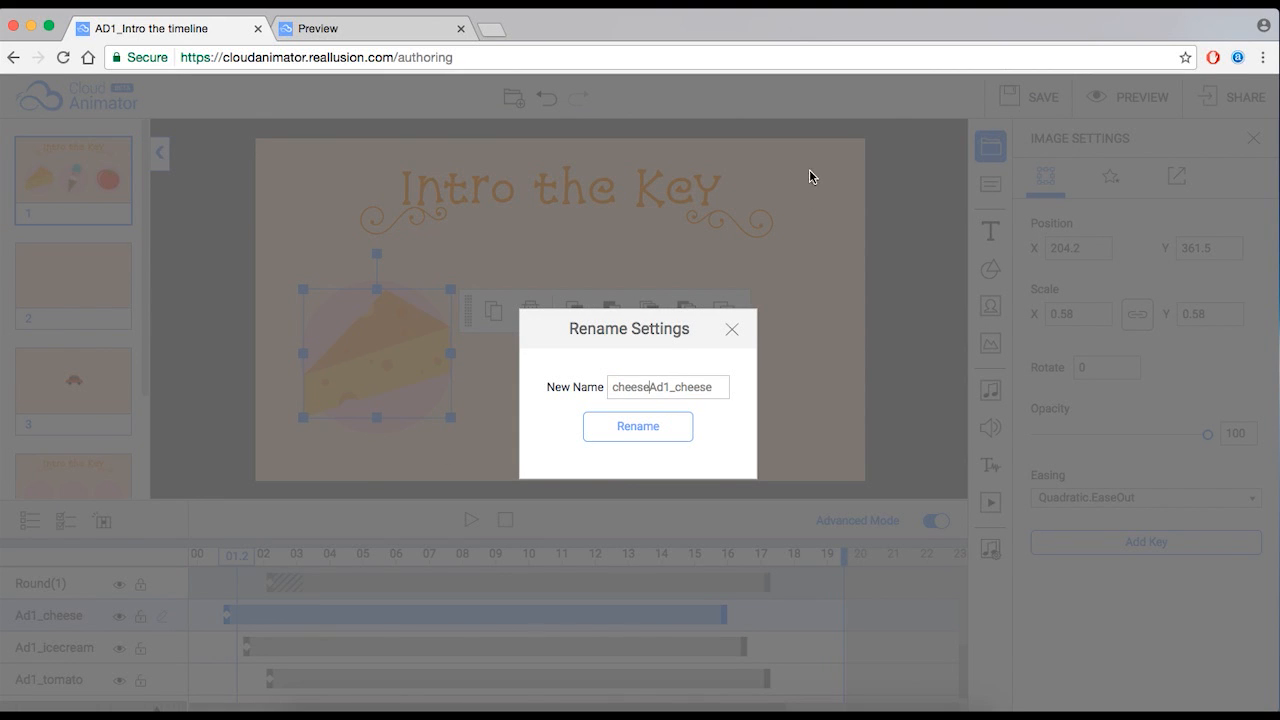
{"action": "left_click_drag", "start_coordinate": [651, 387], "coordinate": [593, 392]}
{"action": "key", "text": "BackSpace"}
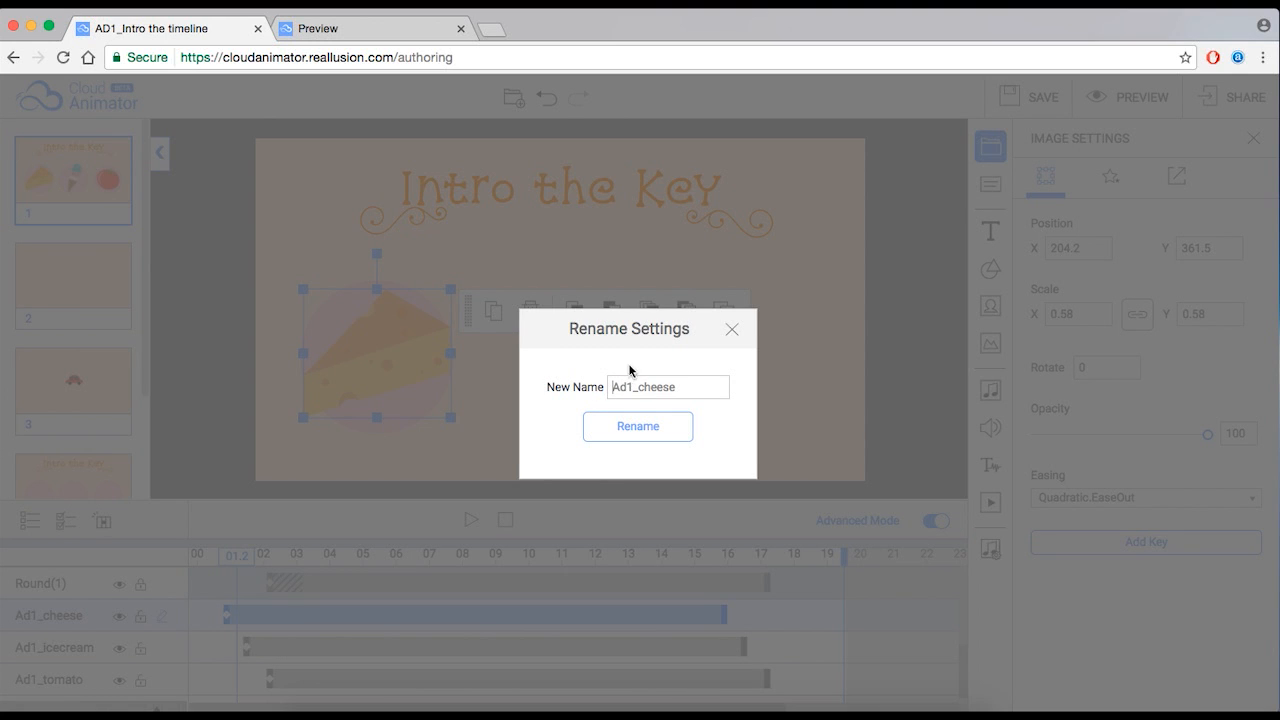
{"action": "left_click", "coordinate": [635, 395]}
{"action": "key", "text": "BackSpace"}
{"action": "type", "text": "2"}
{"action": "left_click", "coordinate": [732, 332]}
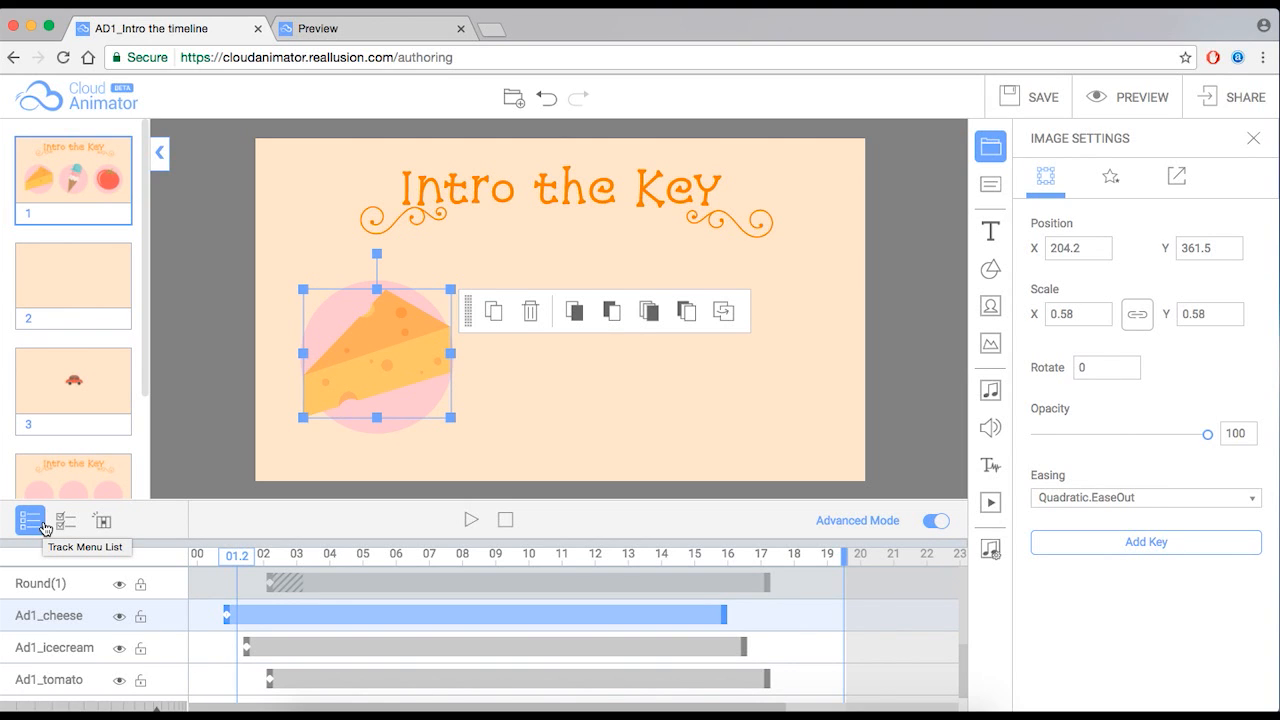
Step: Use the track list to take the Deco Line_01L, Ad1_icecream and Ad1_cheese tracks off the timeline and put them back
{"action": "left_click", "coordinate": [30, 519]}
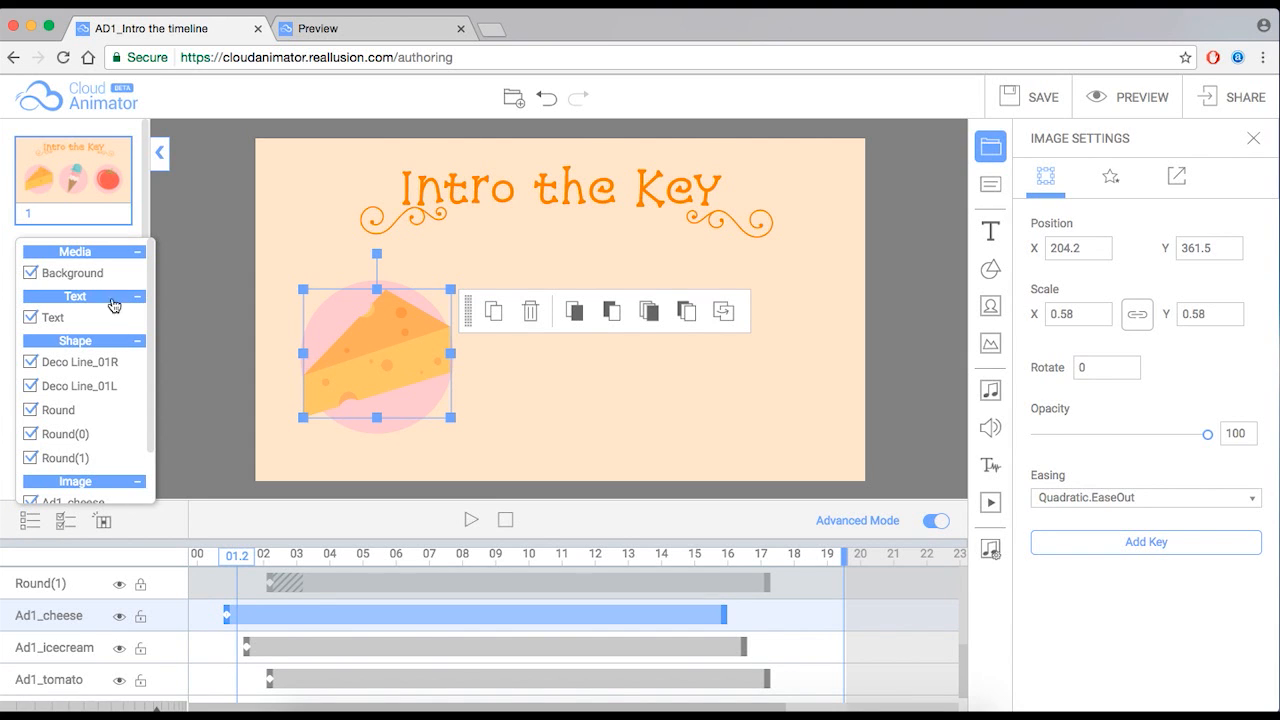
{"action": "left_click_drag", "start_coordinate": [152, 375], "coordinate": [165, 306]}
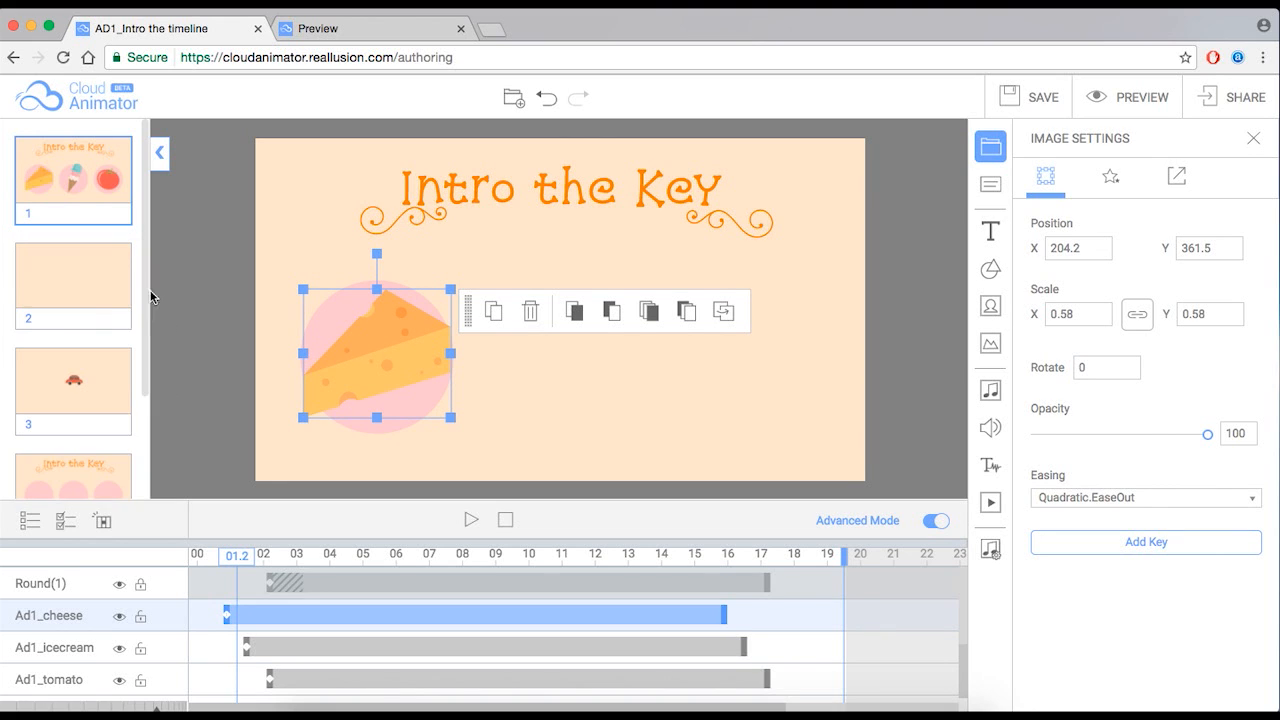
{"action": "left_click", "coordinate": [30, 520]}
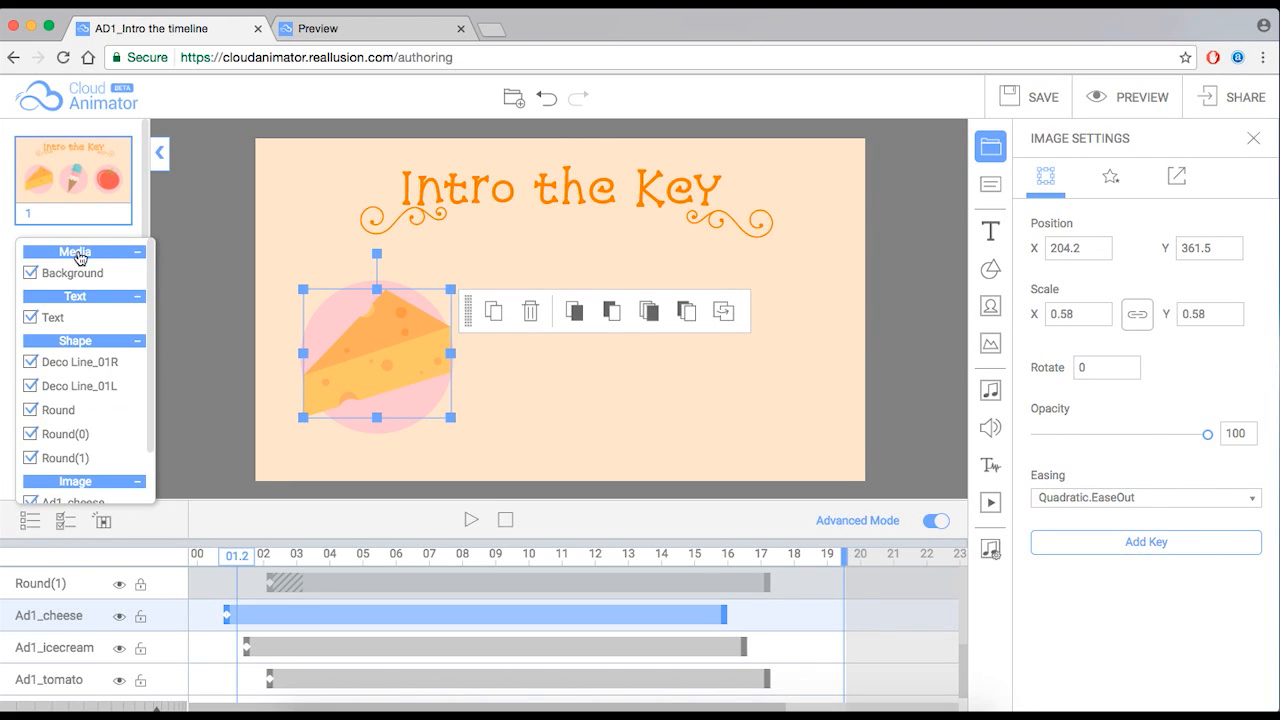
{"action": "left_click_drag", "start_coordinate": [148, 354], "coordinate": [150, 403]}
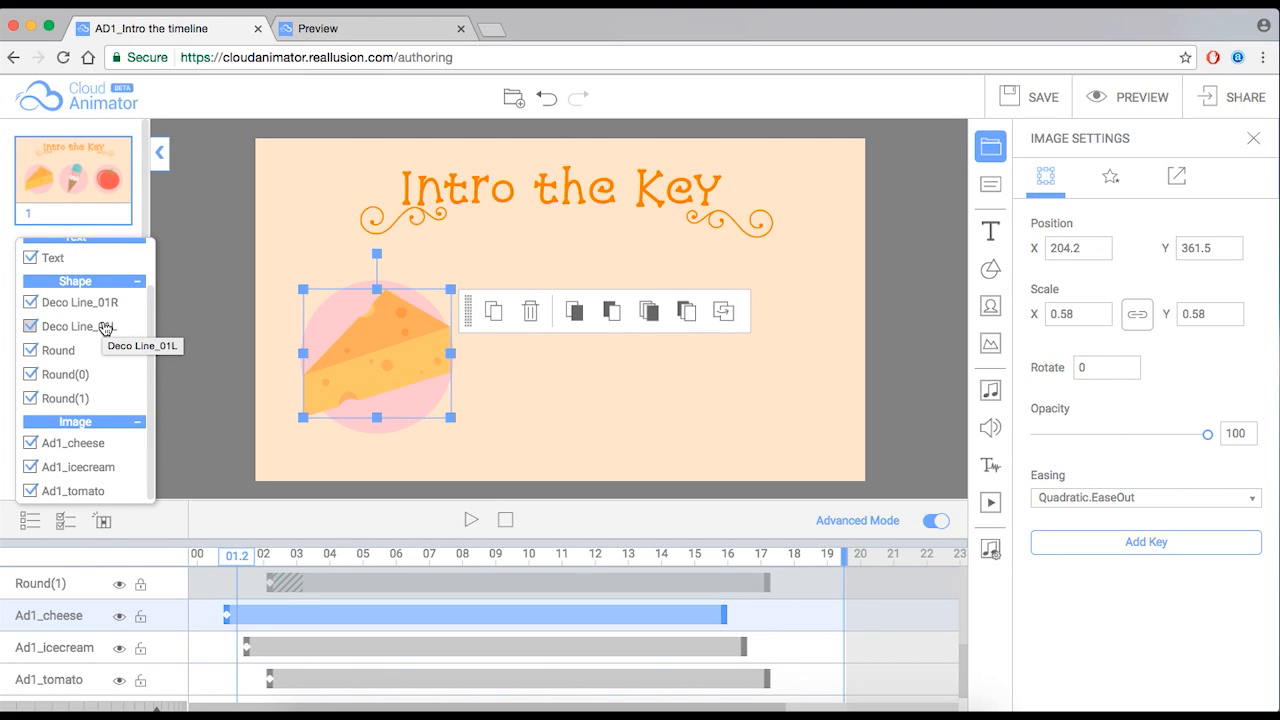
{"action": "left_click", "coordinate": [28, 330]}
{"action": "left_click", "coordinate": [28, 332]}
{"action": "left_click", "coordinate": [31, 468]}
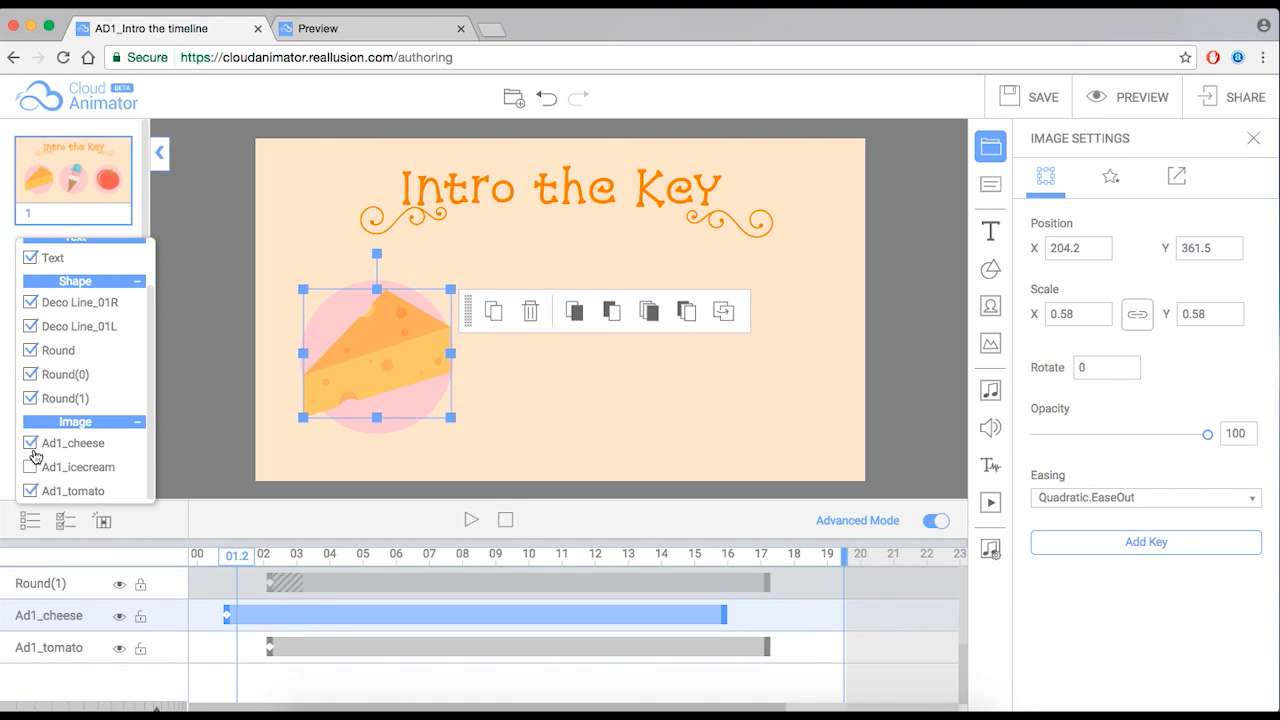
{"action": "left_click", "coordinate": [31, 445]}
{"action": "left_click", "coordinate": [31, 467]}
{"action": "left_click", "coordinate": [31, 443]}
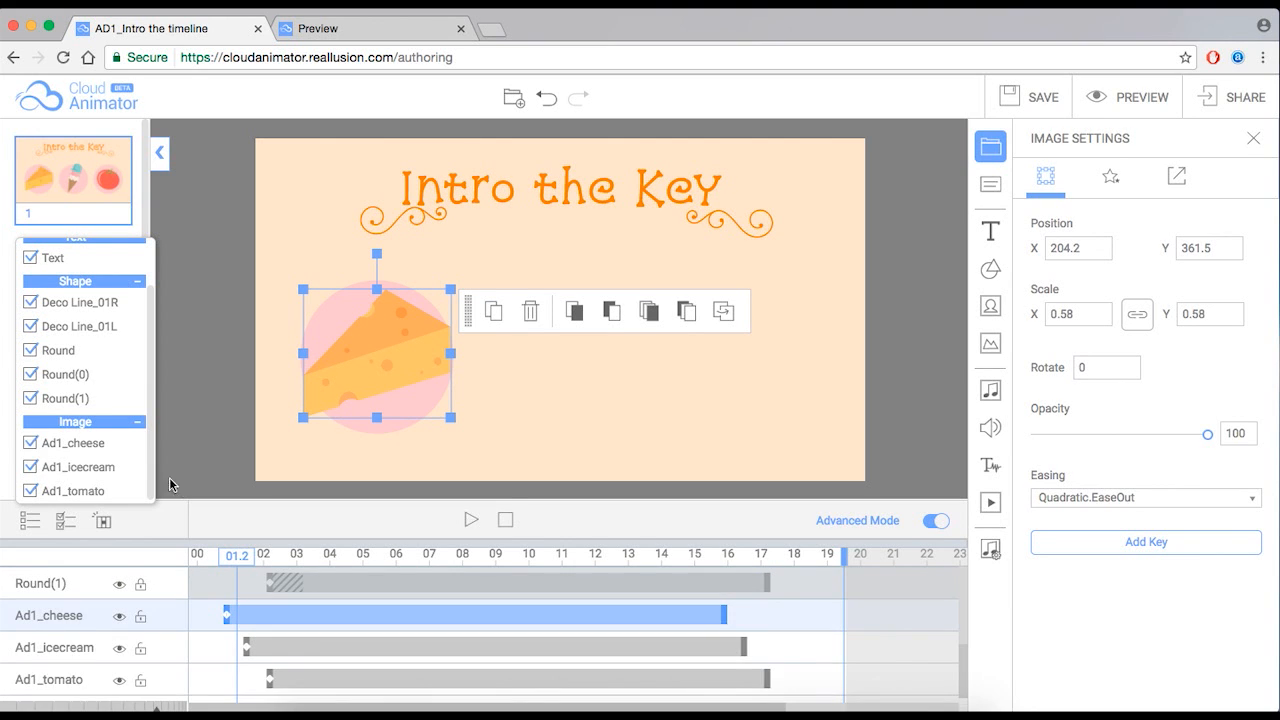
{"action": "left_click", "coordinate": [189, 517]}
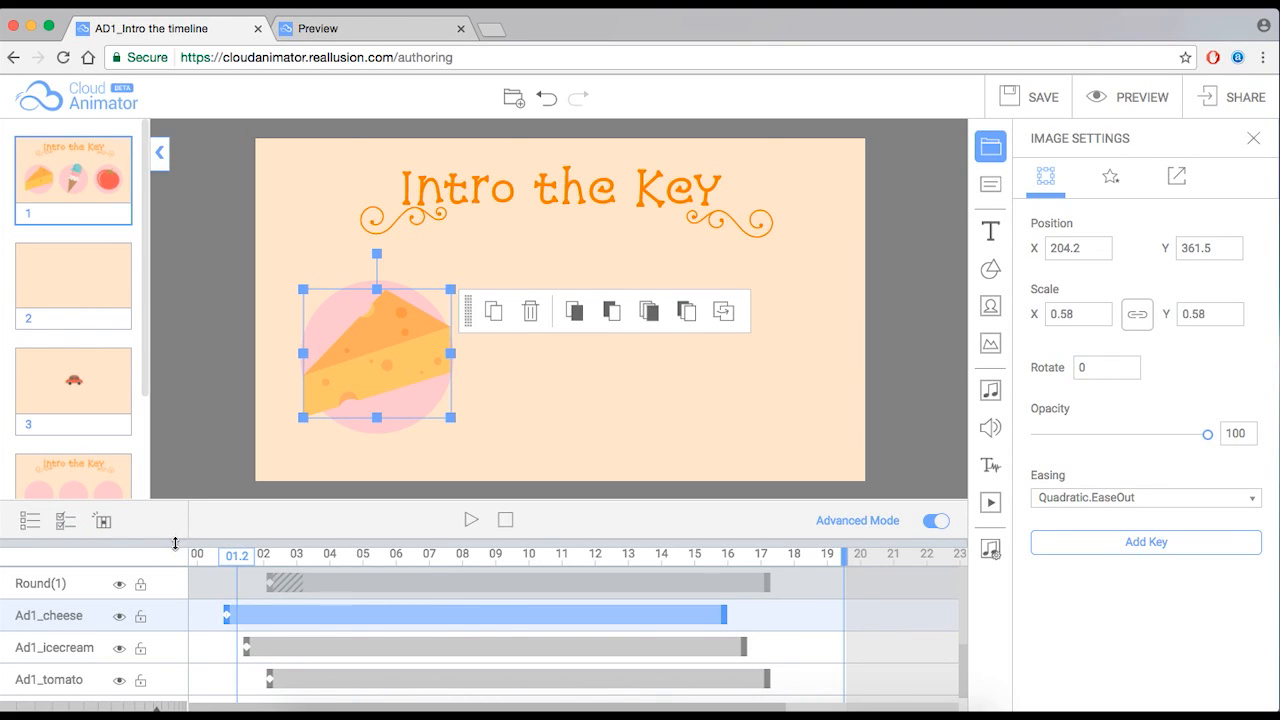
Step: Enlarge the timeline area and limit the timeline to the tracks related to the selected cheese
{"action": "left_click_drag", "start_coordinate": [175, 543], "coordinate": [163, 504]}
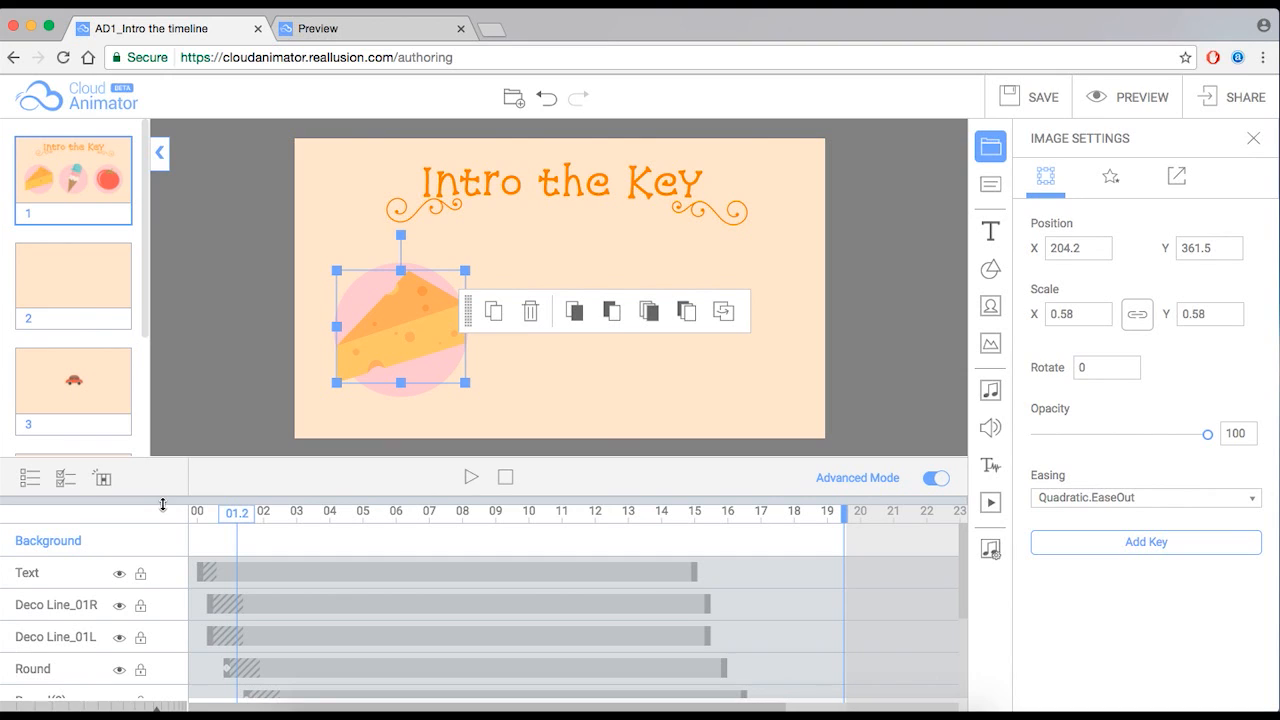
{"action": "left_click", "coordinate": [66, 480]}
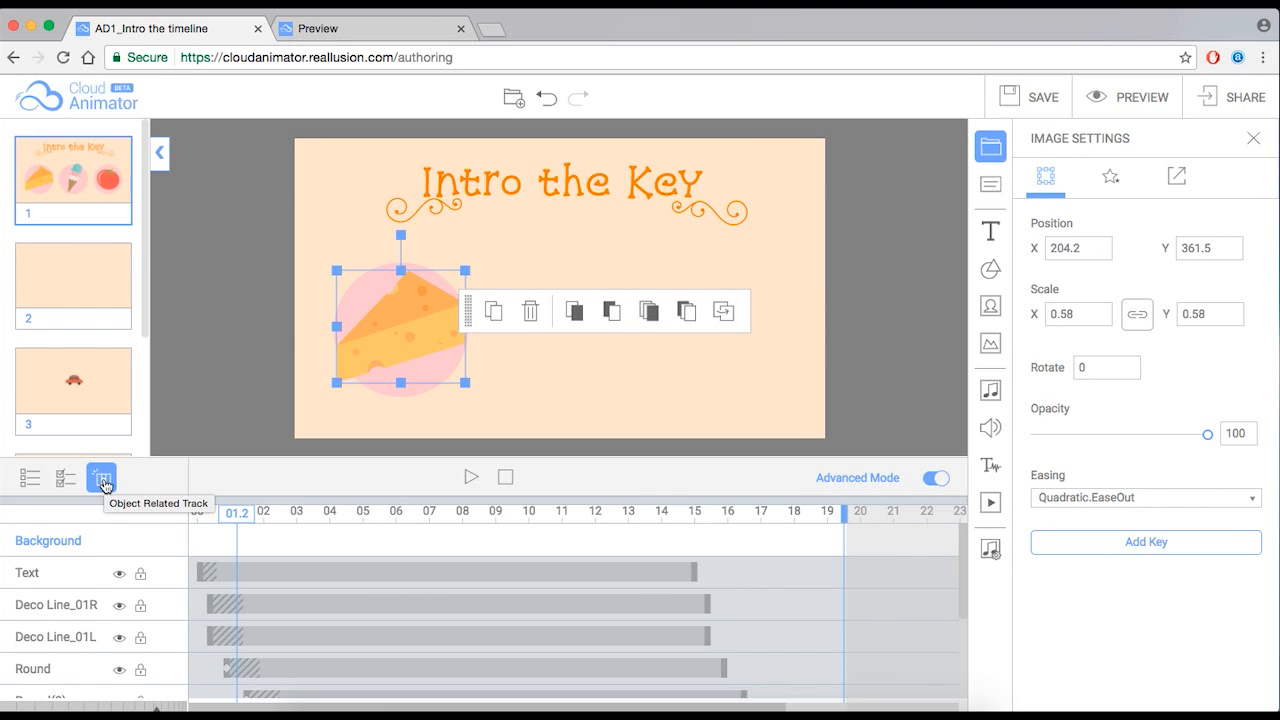
{"action": "left_click", "coordinate": [103, 484]}
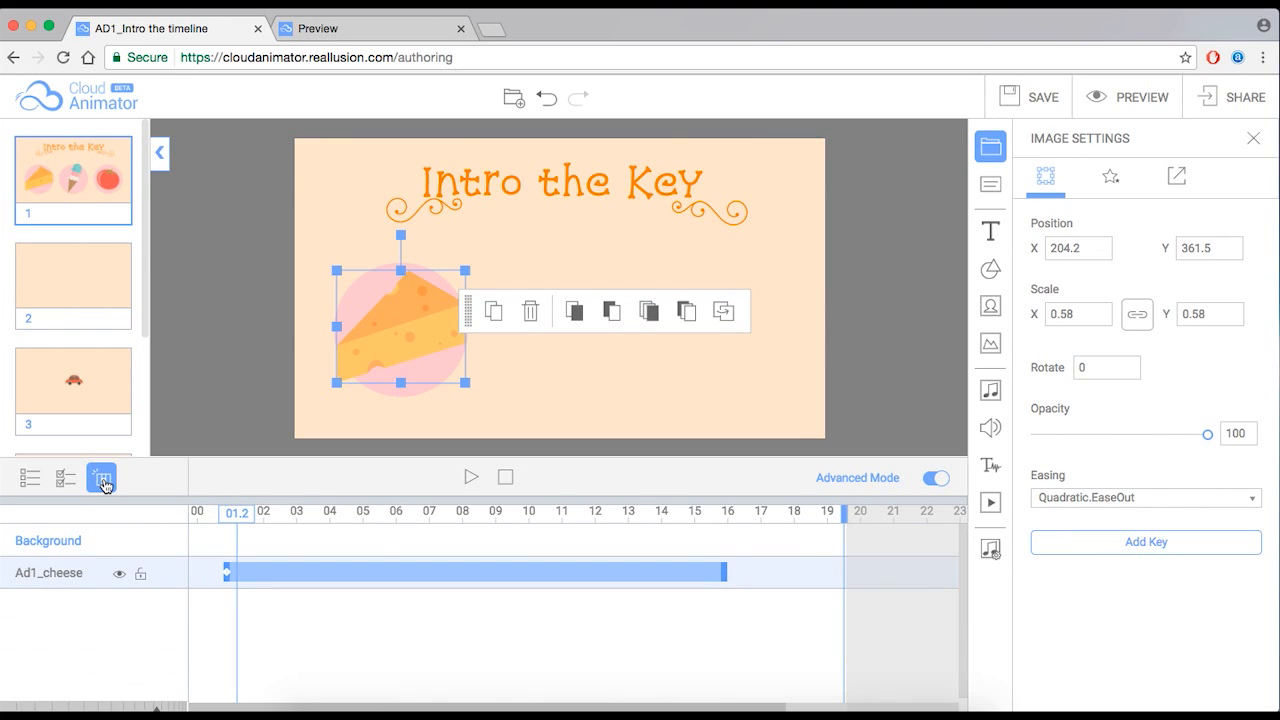
Step: At 05.3, select the ice cream and the tomato in turn to view their related tracks, and return to the full track list
{"action": "left_click_drag", "start_coordinate": [236, 515], "coordinate": [373, 516]}
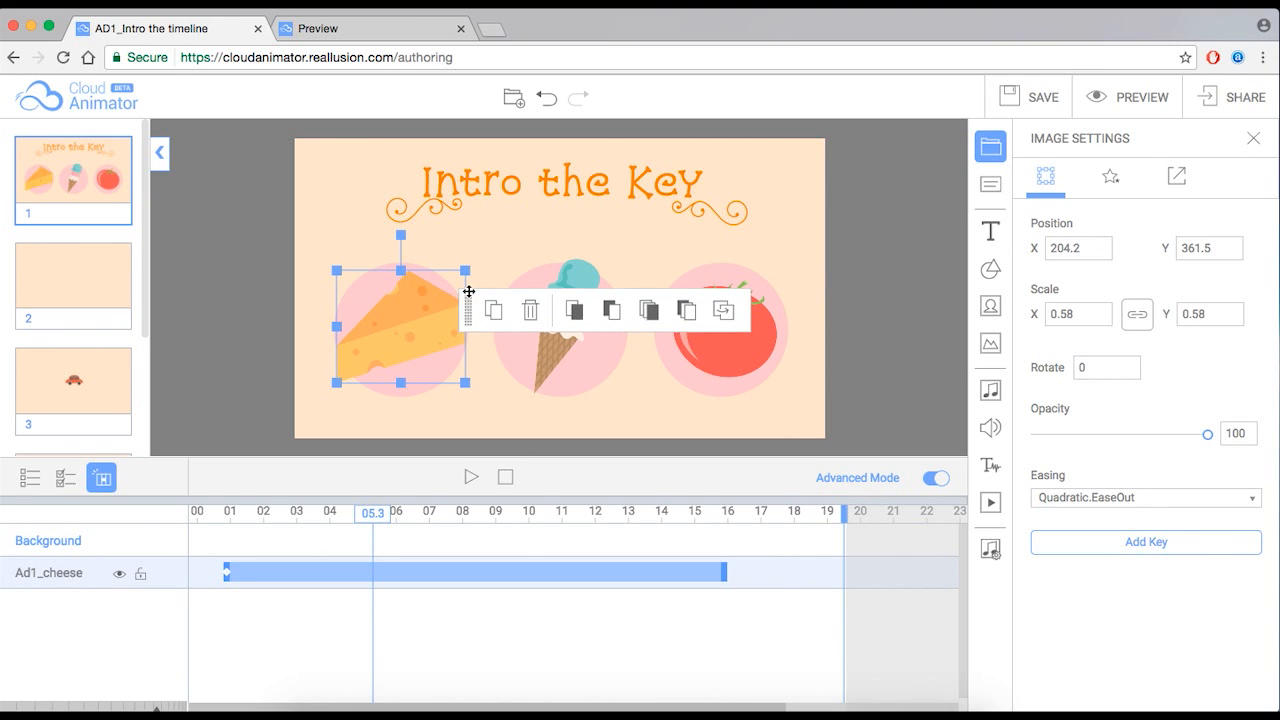
{"action": "left_click_drag", "start_coordinate": [467, 310], "coordinate": [451, 186]}
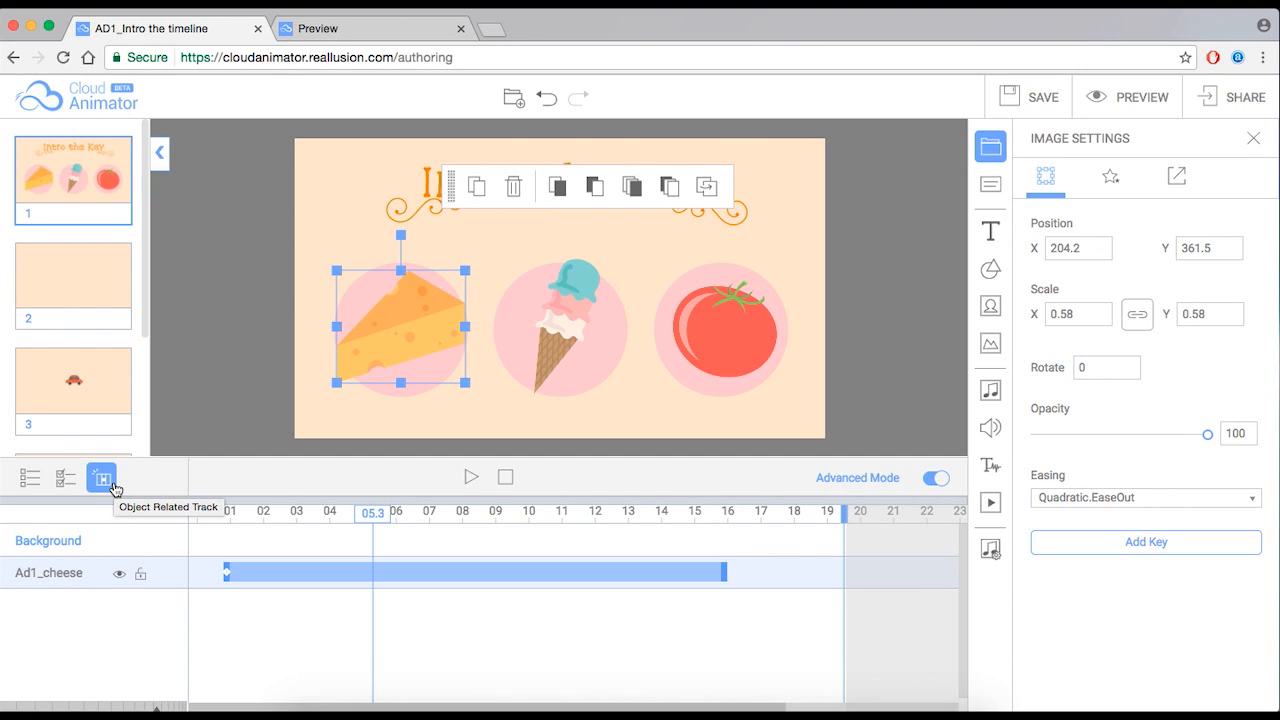
{"action": "left_click", "coordinate": [561, 320]}
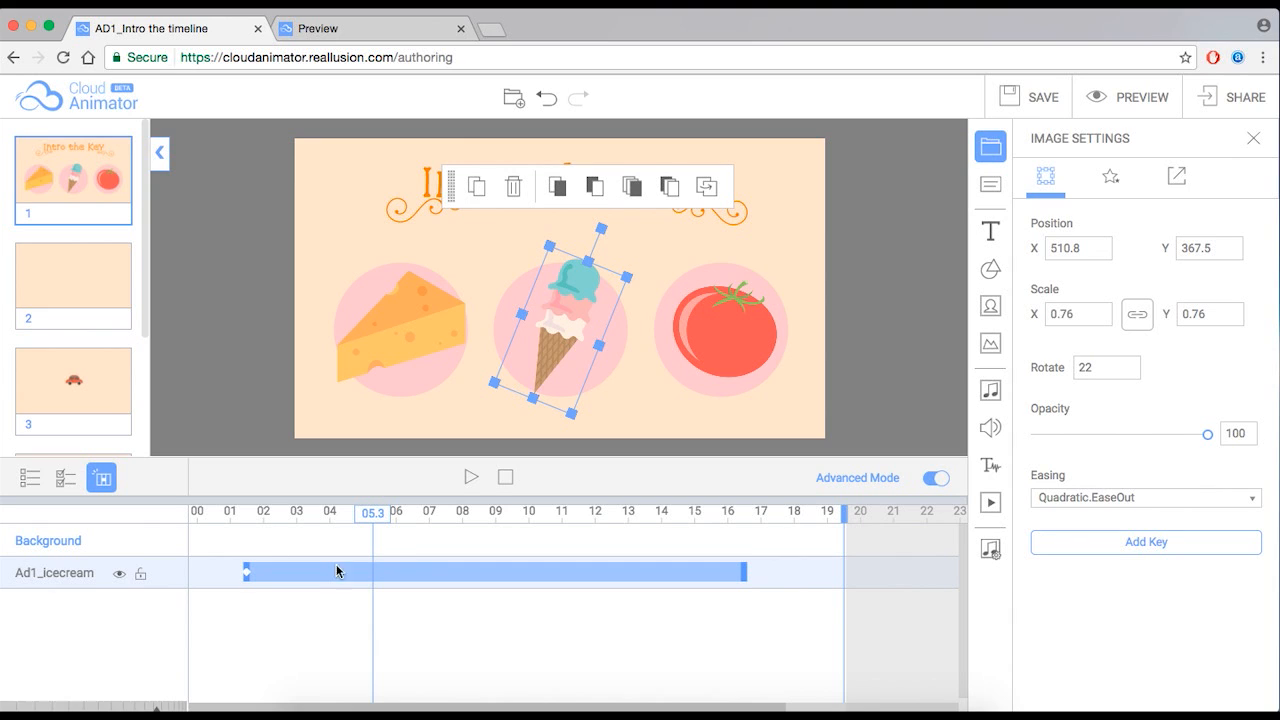
{"action": "left_click", "coordinate": [720, 348]}
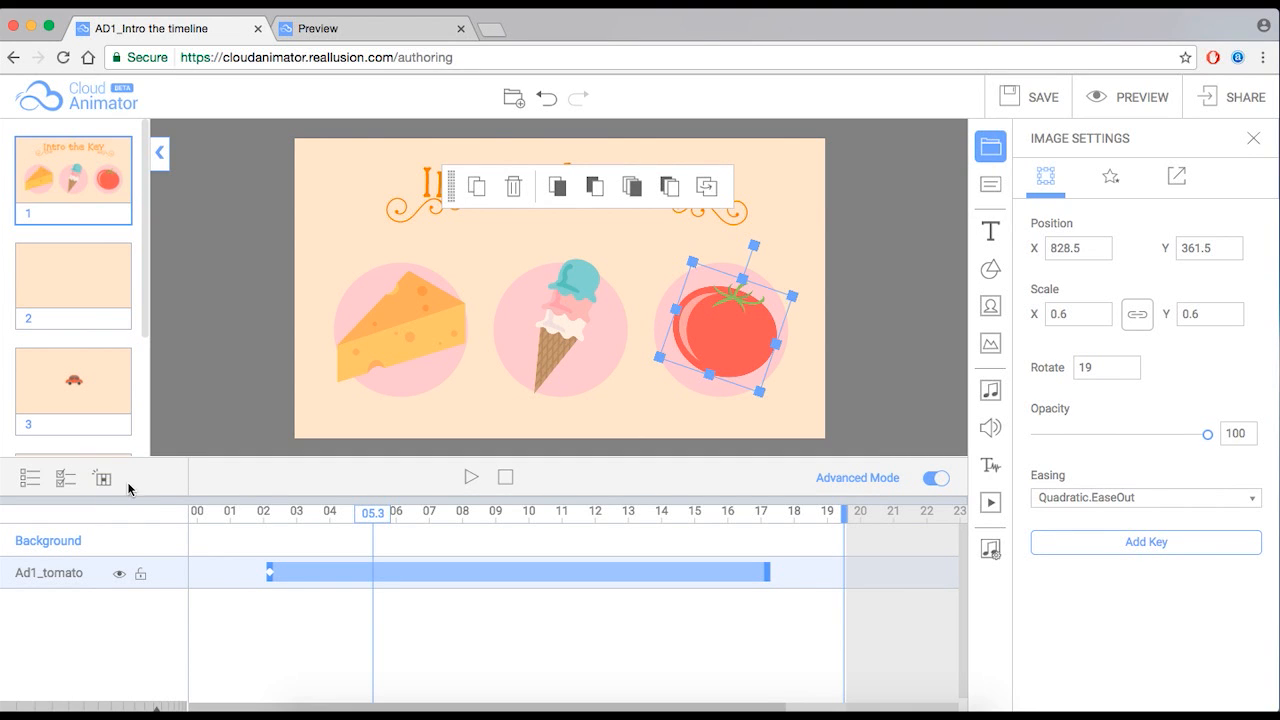
{"action": "left_click", "coordinate": [70, 482]}
{"action": "scroll", "coordinate": [177, 566], "scroll_direction": "down", "scroll_amount": 3}
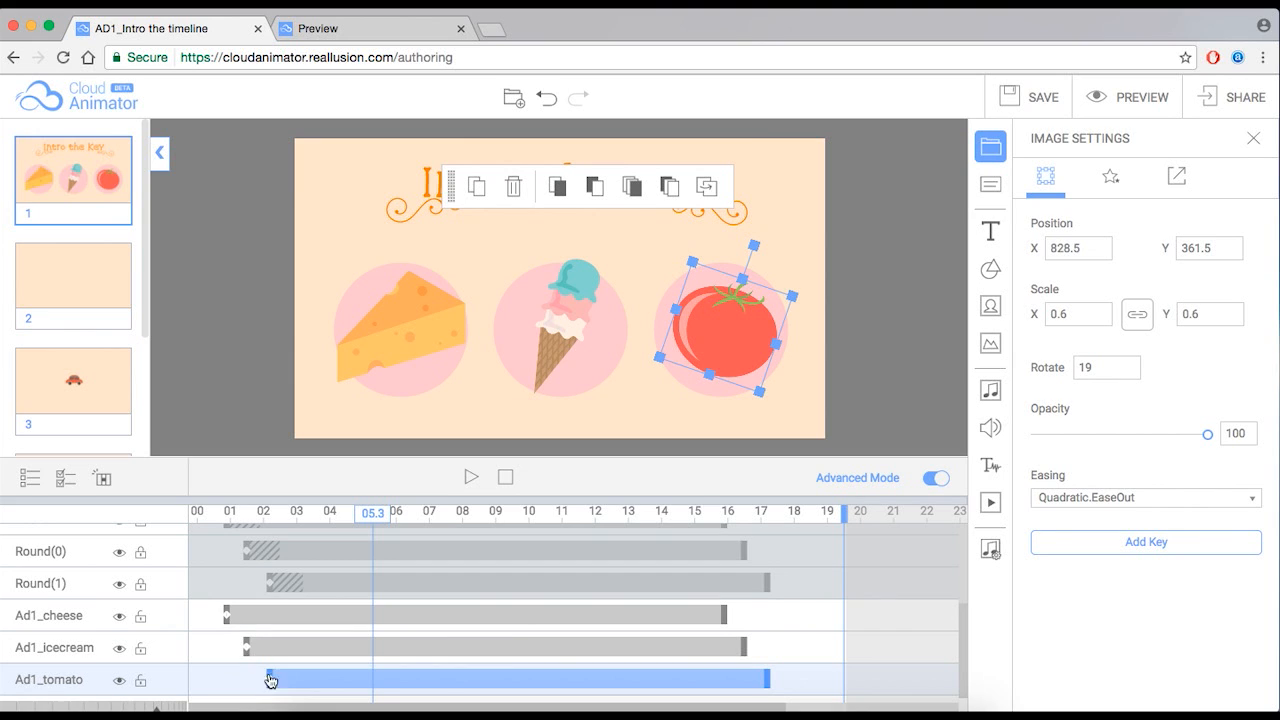
Step: Switch to scene 2 and place the custom Ad1_cheese image on the left half of its stage
{"action": "left_click", "coordinate": [97, 296]}
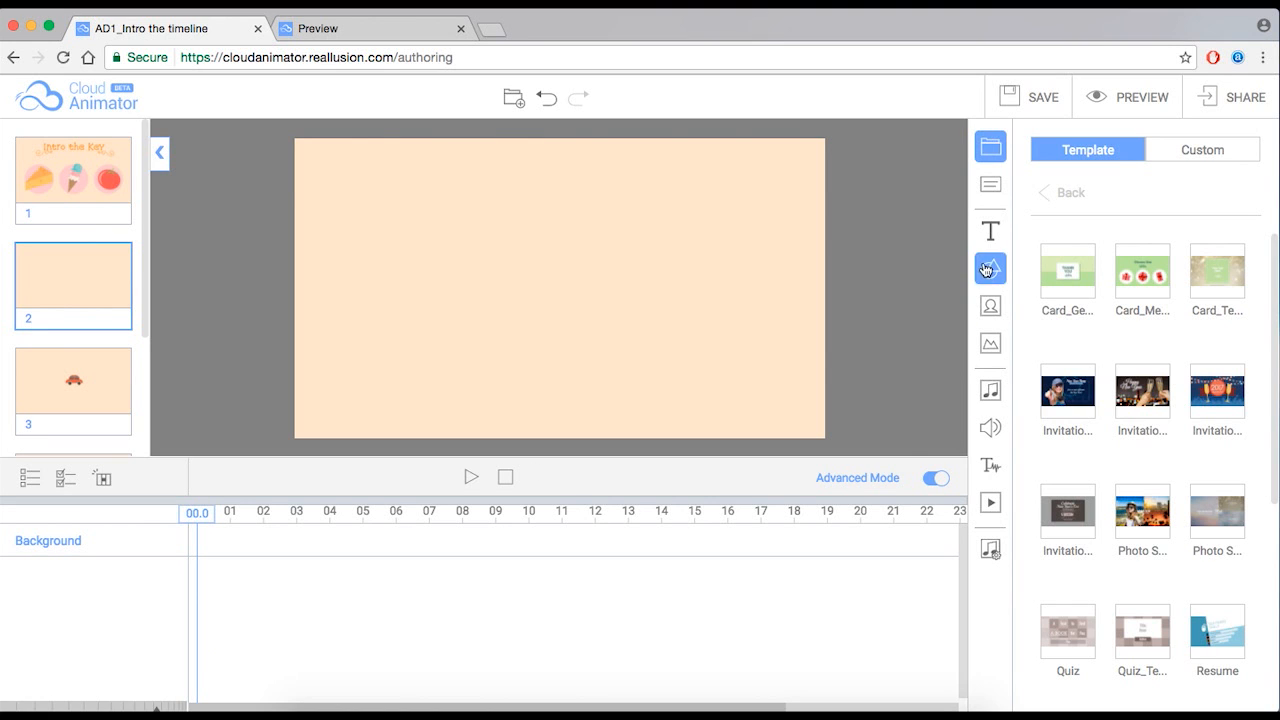
{"action": "left_click", "coordinate": [990, 305]}
{"action": "left_click", "coordinate": [1192, 155]}
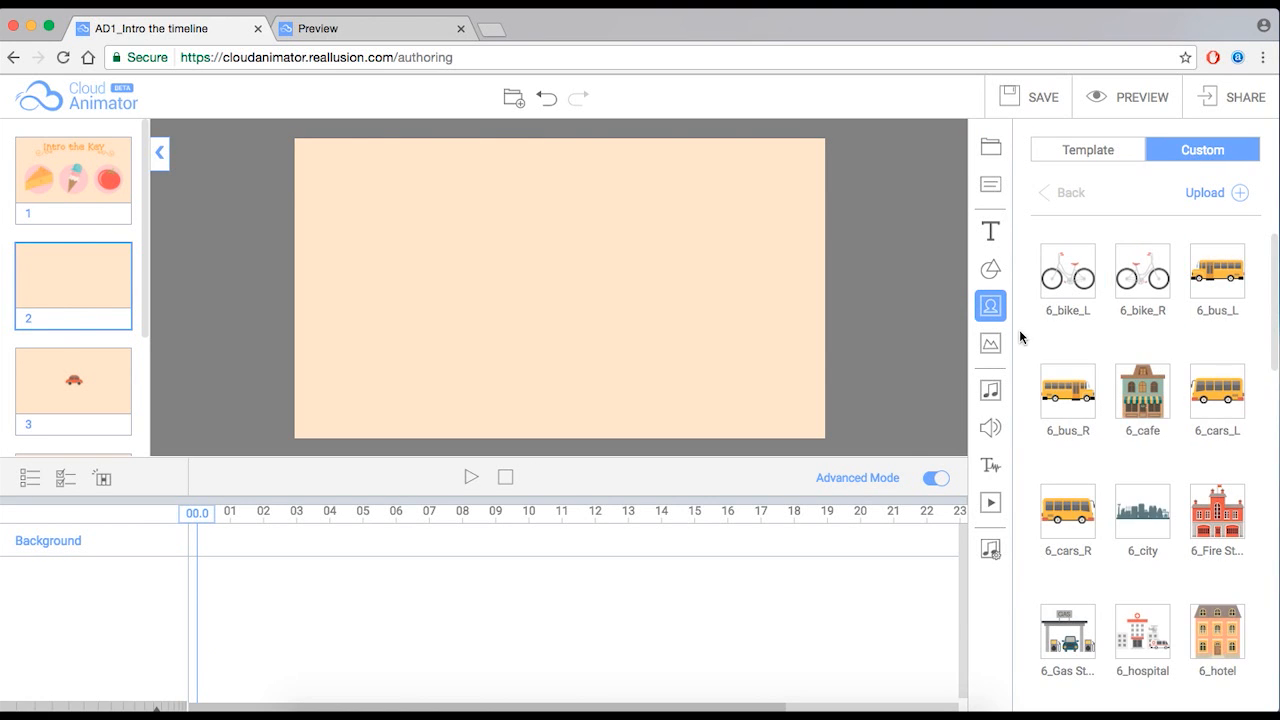
{"action": "left_click_drag", "start_coordinate": [1275, 386], "coordinate": [1273, 626]}
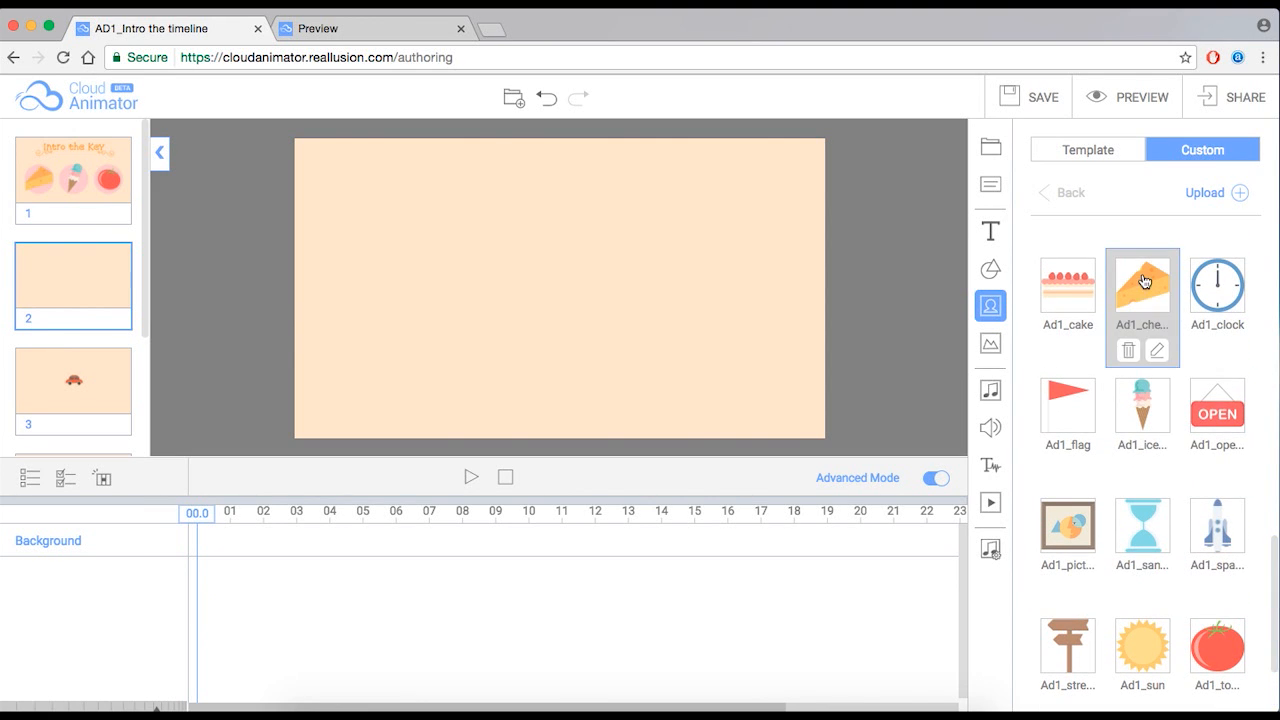
{"action": "left_click_drag", "start_coordinate": [1142, 282], "coordinate": [438, 273]}
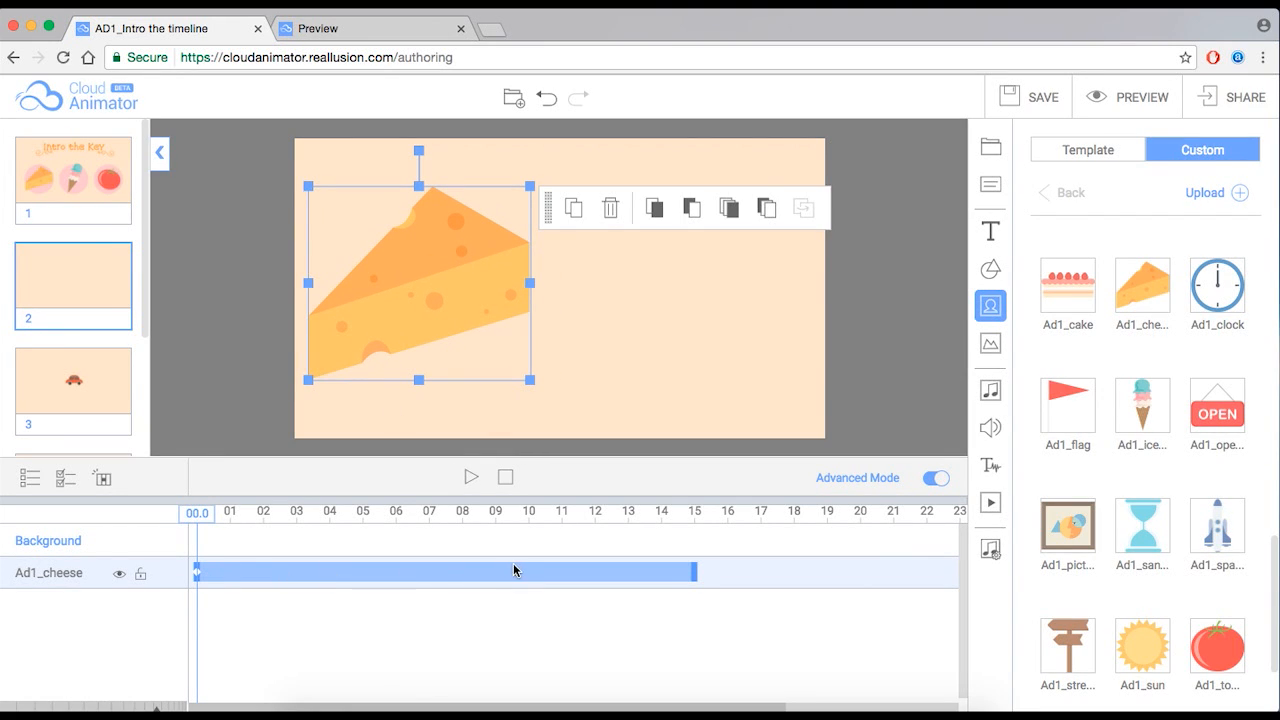
Step: Inspect the cheese's key at 00.0, moving the playhead to about 01.9 and back to 00.0
{"action": "left_click", "coordinate": [198, 574]}
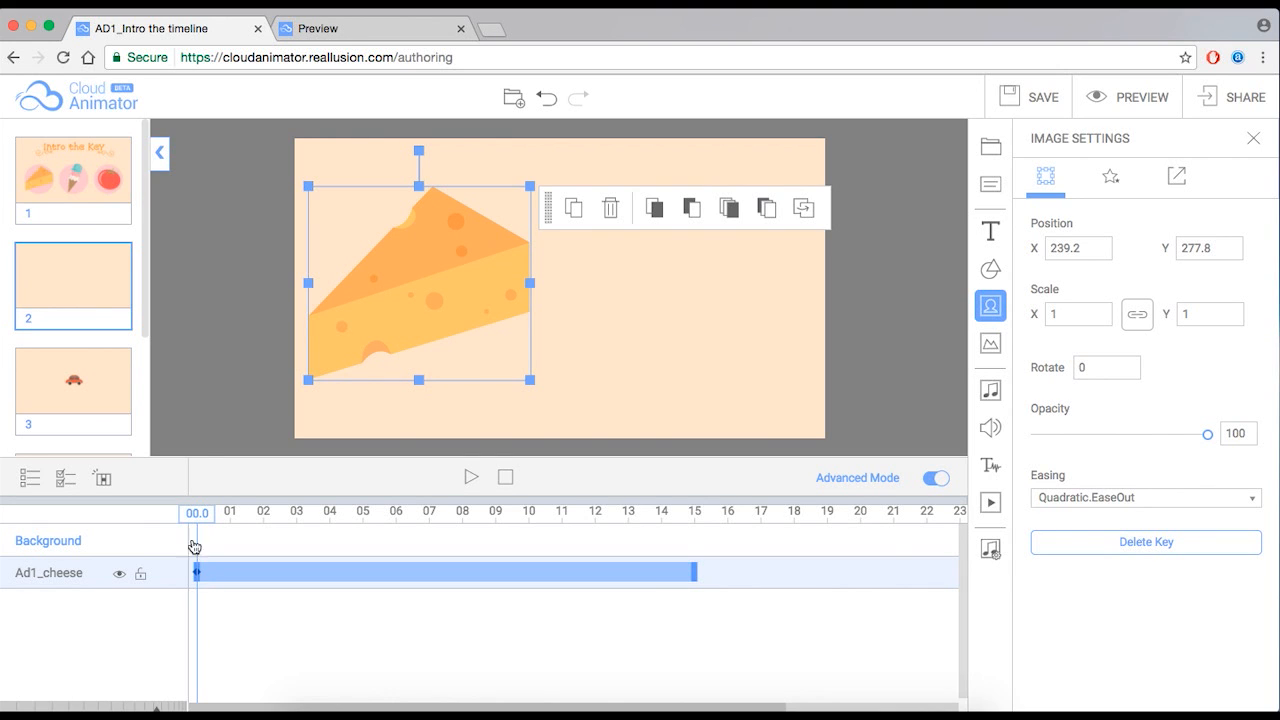
{"action": "left_click", "coordinate": [201, 515]}
{"action": "left_click", "coordinate": [243, 518]}
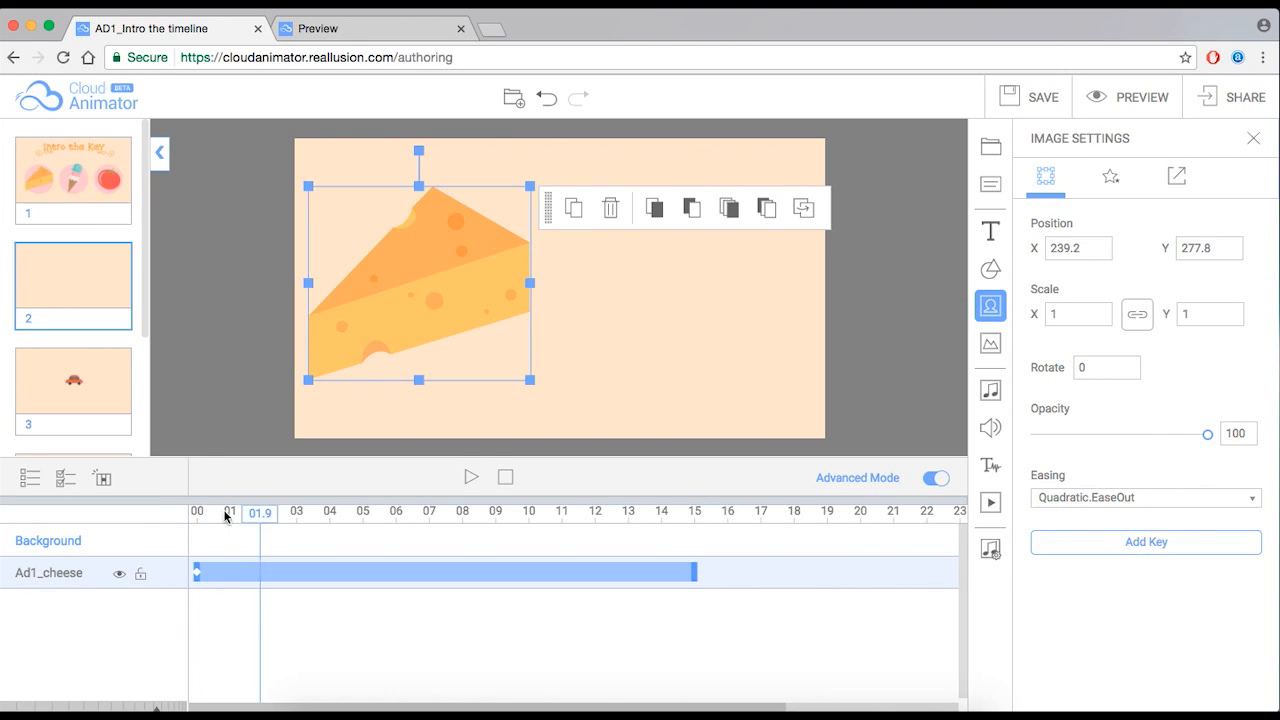
{"action": "left_click_drag", "start_coordinate": [245, 518], "coordinate": [199, 515]}
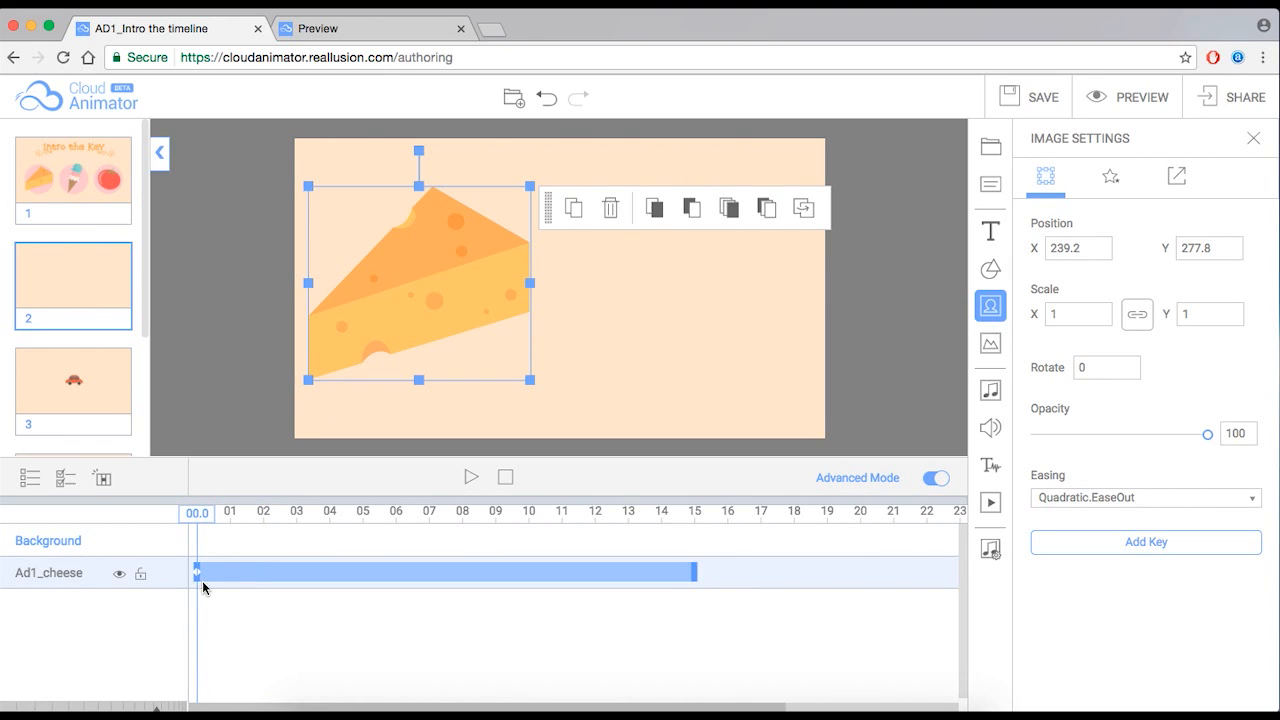
Step: Shrink the cheese to about 0.82 scale, rotate it a full turn to 360 and move it to about X 215.2, Y 288
{"action": "mouse_move", "coordinate": [429, 271]}
{"action": "left_mouse_down"}
{"action": "mouse_move", "coordinate": [488, 283]}
{"action": "mouse_move", "coordinate": [437, 289]}
{"action": "mouse_move", "coordinate": [427, 259]}
{"action": "left_mouse_up"}
{"action": "left_click_drag", "start_coordinate": [529, 187], "coordinate": [483, 212]}
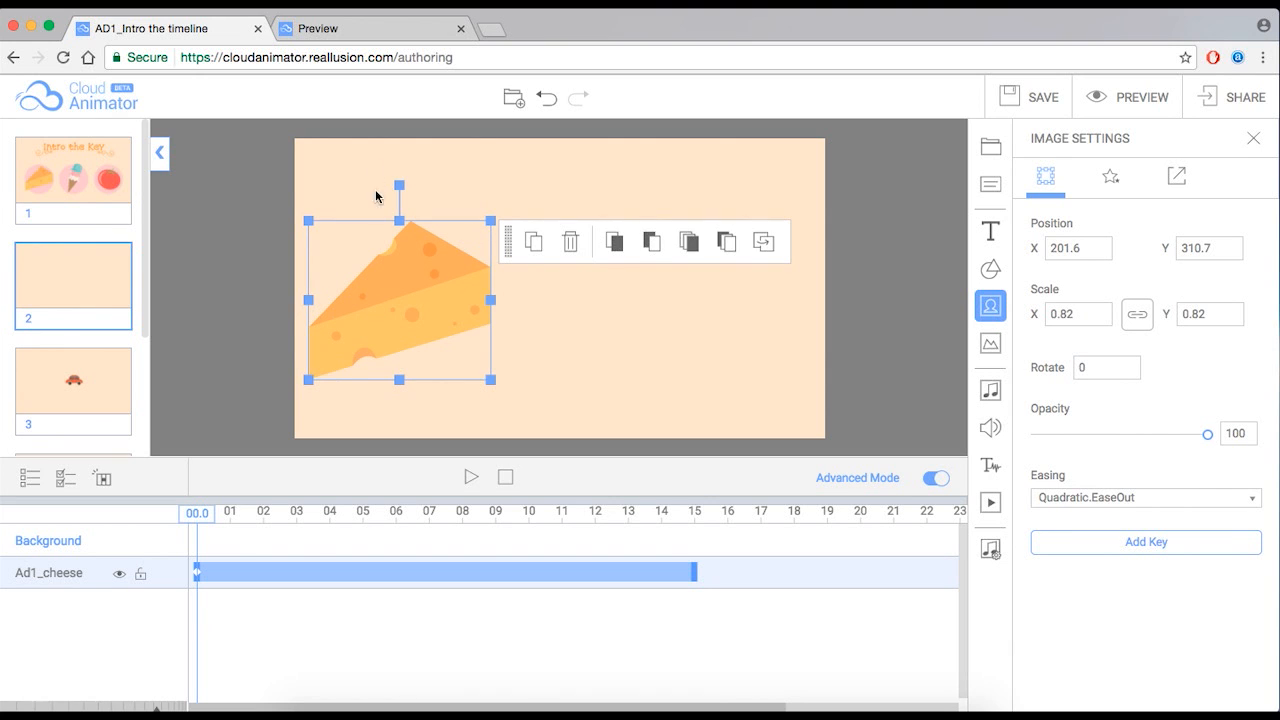
{"action": "mouse_move", "coordinate": [399, 186]}
{"action": "left_mouse_down"}
{"action": "mouse_move", "coordinate": [446, 206]}
{"action": "mouse_move", "coordinate": [400, 193]}
{"action": "left_mouse_up"}
{"action": "mouse_move", "coordinate": [397, 283]}
{"action": "left_mouse_down"}
{"action": "mouse_move", "coordinate": [503, 274]}
{"action": "mouse_move", "coordinate": [529, 249]}
{"action": "mouse_move", "coordinate": [407, 304]}
{"action": "mouse_move", "coordinate": [551, 254]}
{"action": "mouse_move", "coordinate": [386, 274]}
{"action": "mouse_move", "coordinate": [420, 260]}
{"action": "mouse_move", "coordinate": [407, 270]}
{"action": "left_mouse_up"}
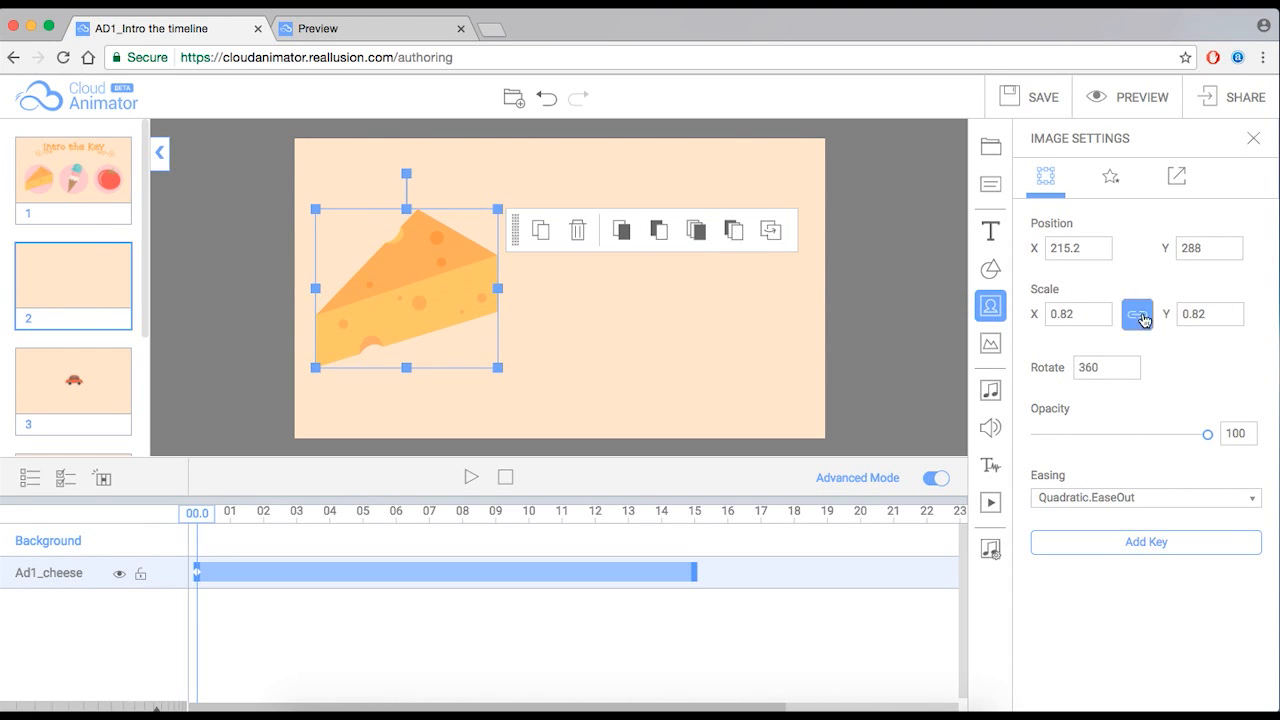
Step: Try linked scale values of 1, 2 and 1 again on the cheese and move it to about X 254.4, Y 288
{"action": "double_click", "coordinate": [1060, 314]}
{"action": "type", "text": "1"}
{"action": "key", "text": "Return"}
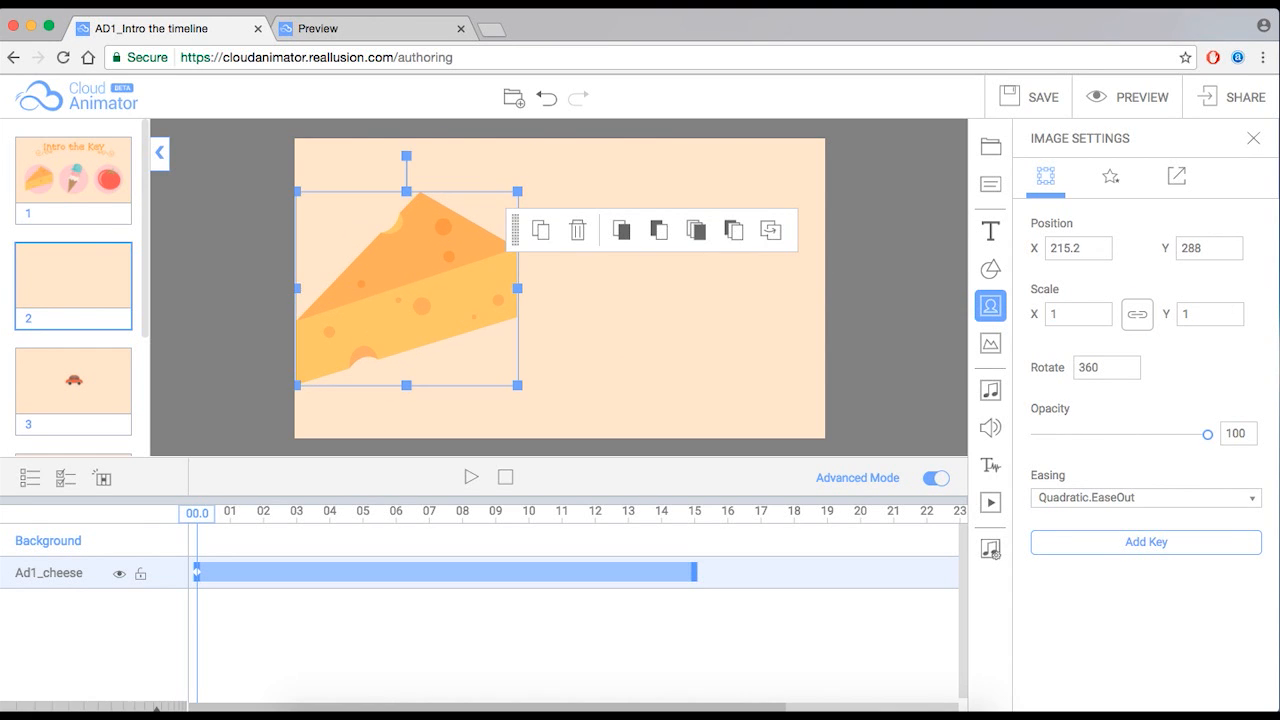
{"action": "key", "text": "BackSpace"}
{"action": "type", "text": "2"}
{"action": "key", "text": "Return"}
{"action": "left_click_drag", "start_coordinate": [1083, 314], "coordinate": [998, 322]}
{"action": "type", "text": "1"}
{"action": "key", "text": "Return"}
{"action": "left_click_drag", "start_coordinate": [466, 298], "coordinate": [489, 294]}
Step: Set the cheese's rotation to 90 and change it back to 360
{"action": "left_click_drag", "start_coordinate": [1124, 370], "coordinate": [1026, 375]}
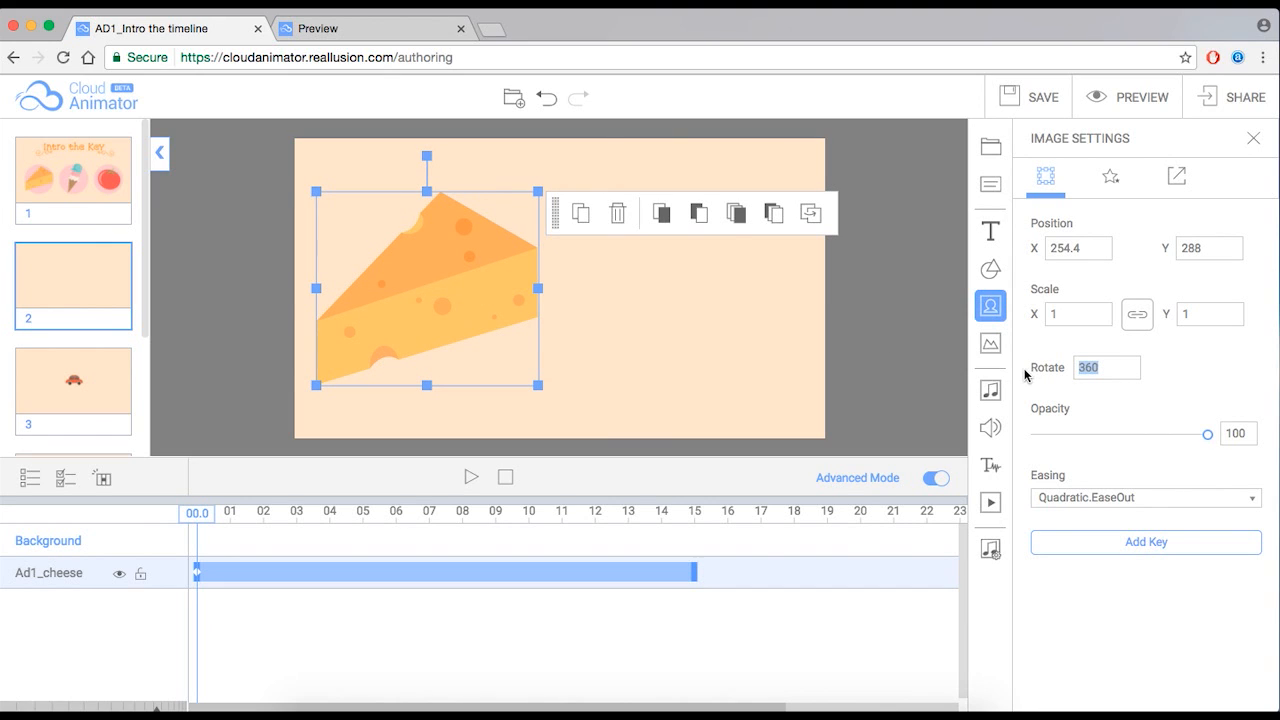
{"action": "type", "text": "90"}
{"action": "key", "text": "Return"}
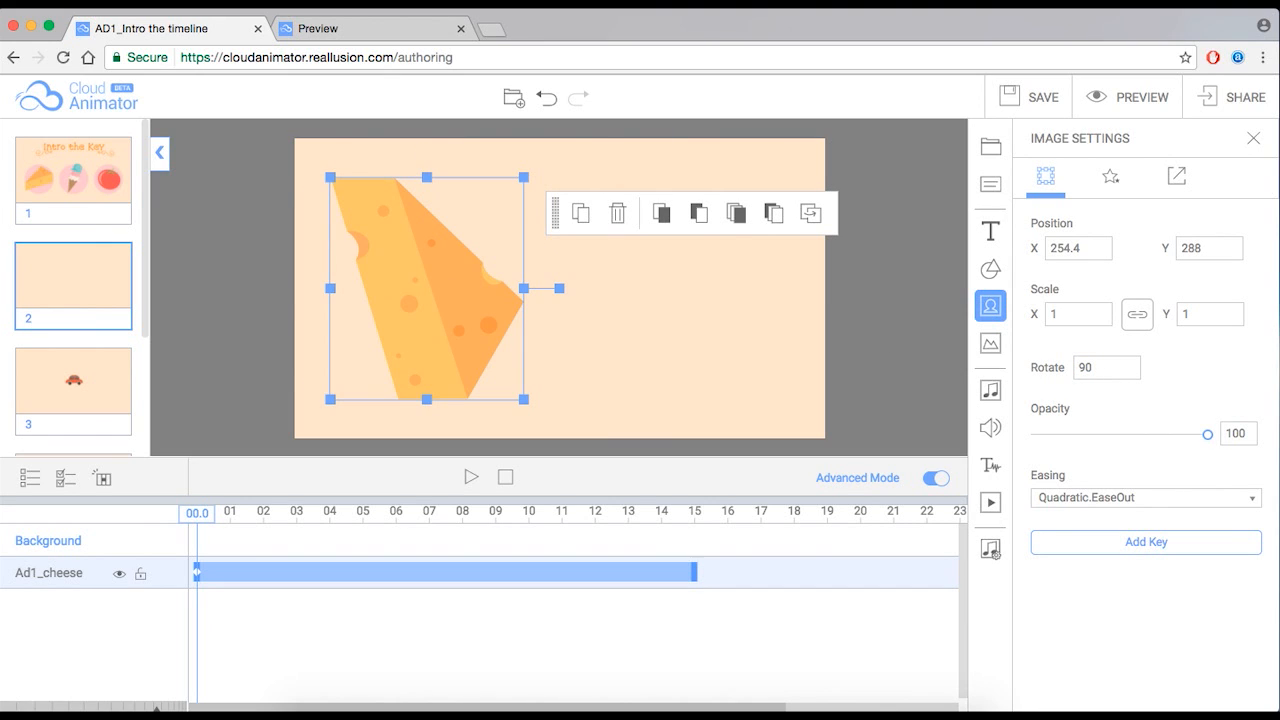
{"action": "left_click_drag", "start_coordinate": [1100, 366], "coordinate": [1067, 363]}
{"action": "type", "text": "36"}
{"action": "key", "text": "Return"}
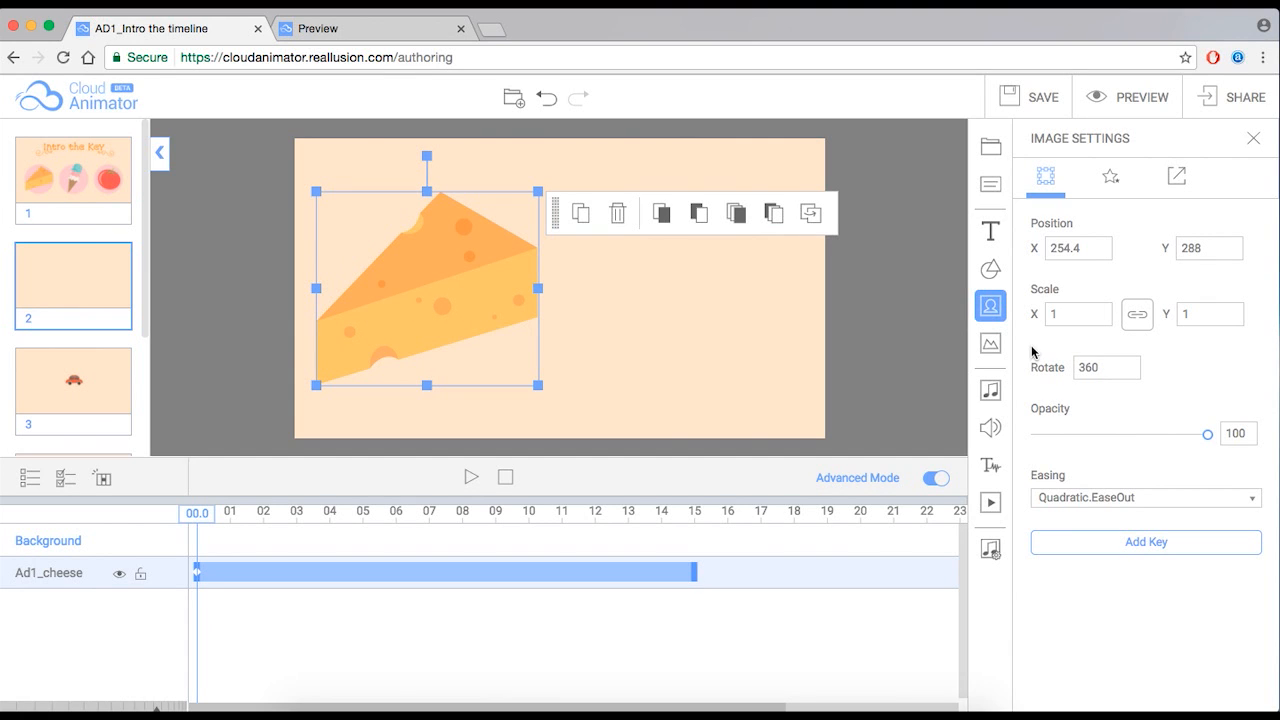
Step: Try the cheese's opacity control at 100 and browse the available Easing options without choosing a new one
{"action": "mouse_move", "coordinate": [1213, 440]}
{"action": "left_mouse_down"}
{"action": "mouse_move", "coordinate": [1062, 443]}
{"action": "mouse_move", "coordinate": [1220, 445]}
{"action": "left_mouse_up"}
{"action": "left_click", "coordinate": [1076, 502]}
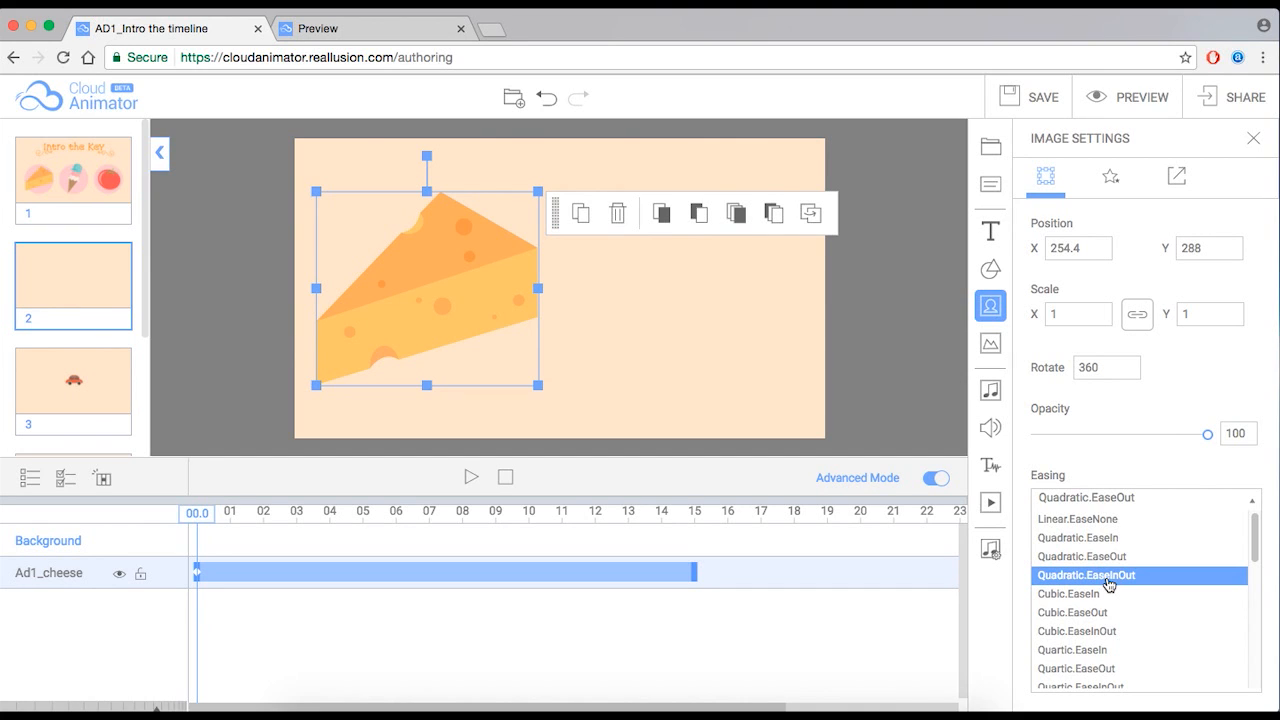
{"action": "left_click", "coordinate": [760, 397]}
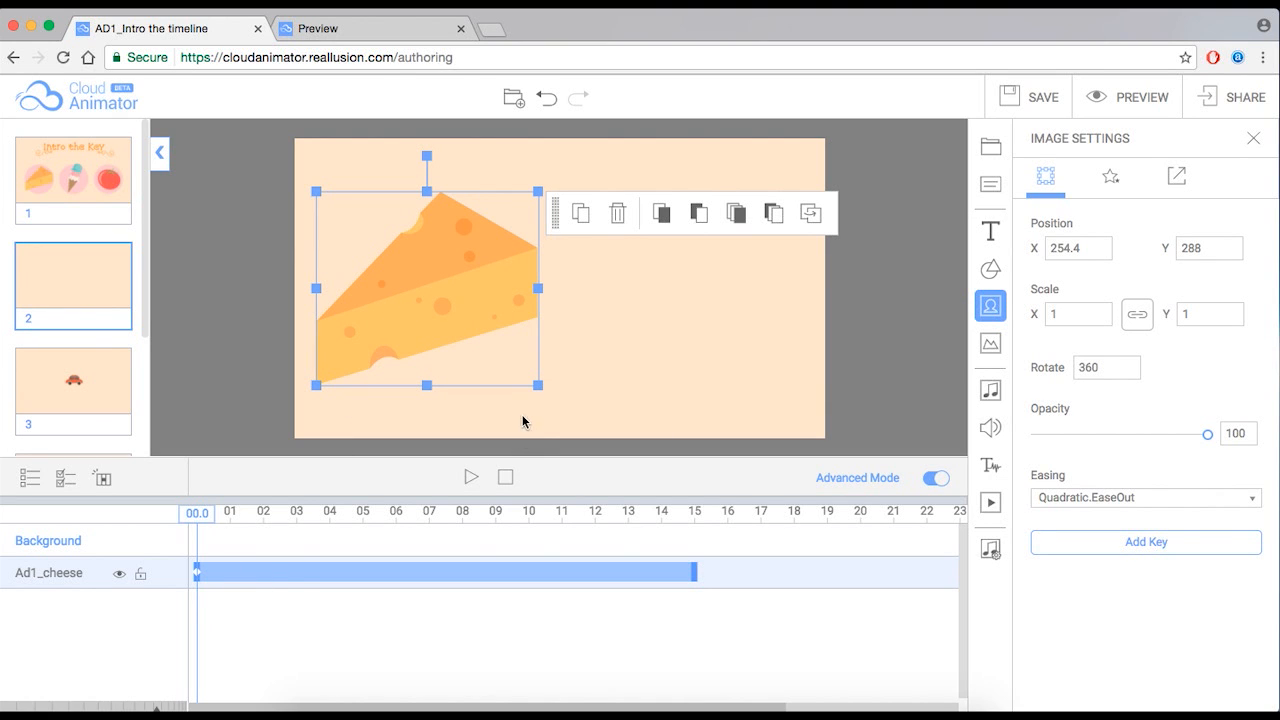
Step: Shrink the cheese to about 0.7 scale at about X 178.5, Y 256, and at 02.0 move it to about X 766.2, Y 264.5
{"action": "left_click_drag", "start_coordinate": [538, 385], "coordinate": [456, 353]}
{"action": "left_click_drag", "start_coordinate": [381, 234], "coordinate": [374, 245]}
{"action": "left_click_drag", "start_coordinate": [200, 517], "coordinate": [296, 522]}
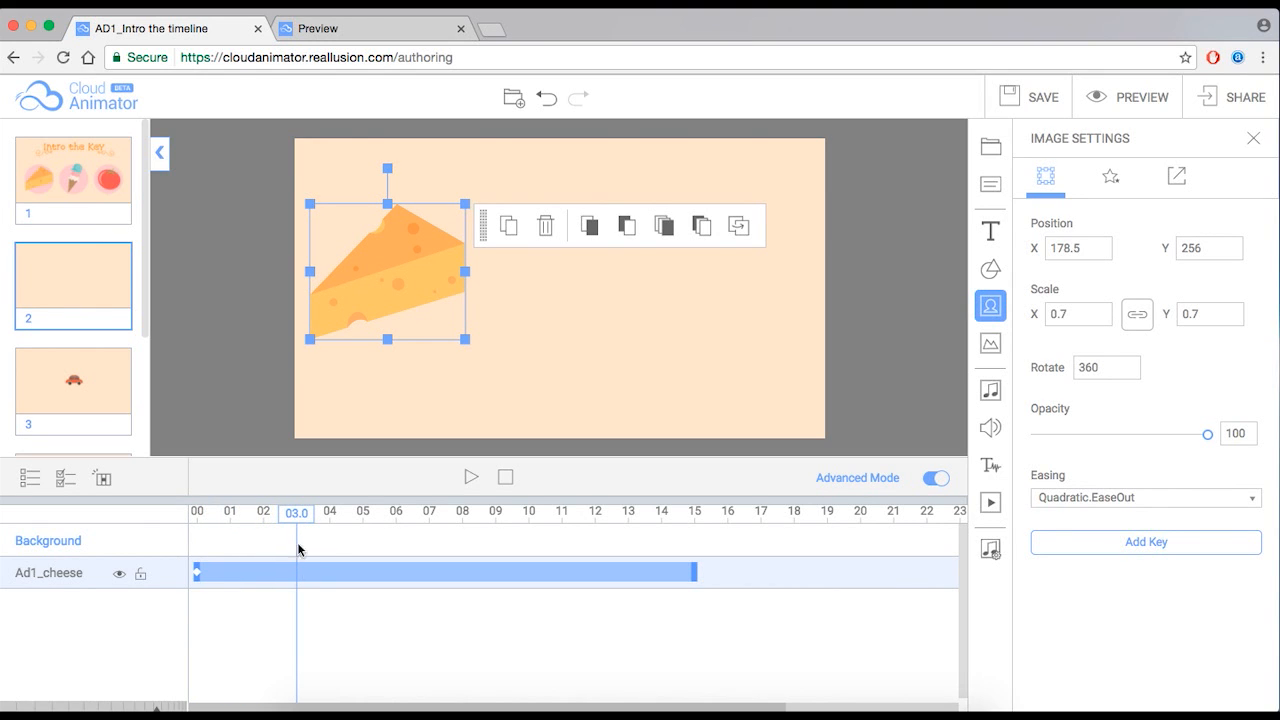
{"action": "left_click_drag", "start_coordinate": [297, 517], "coordinate": [263, 517]}
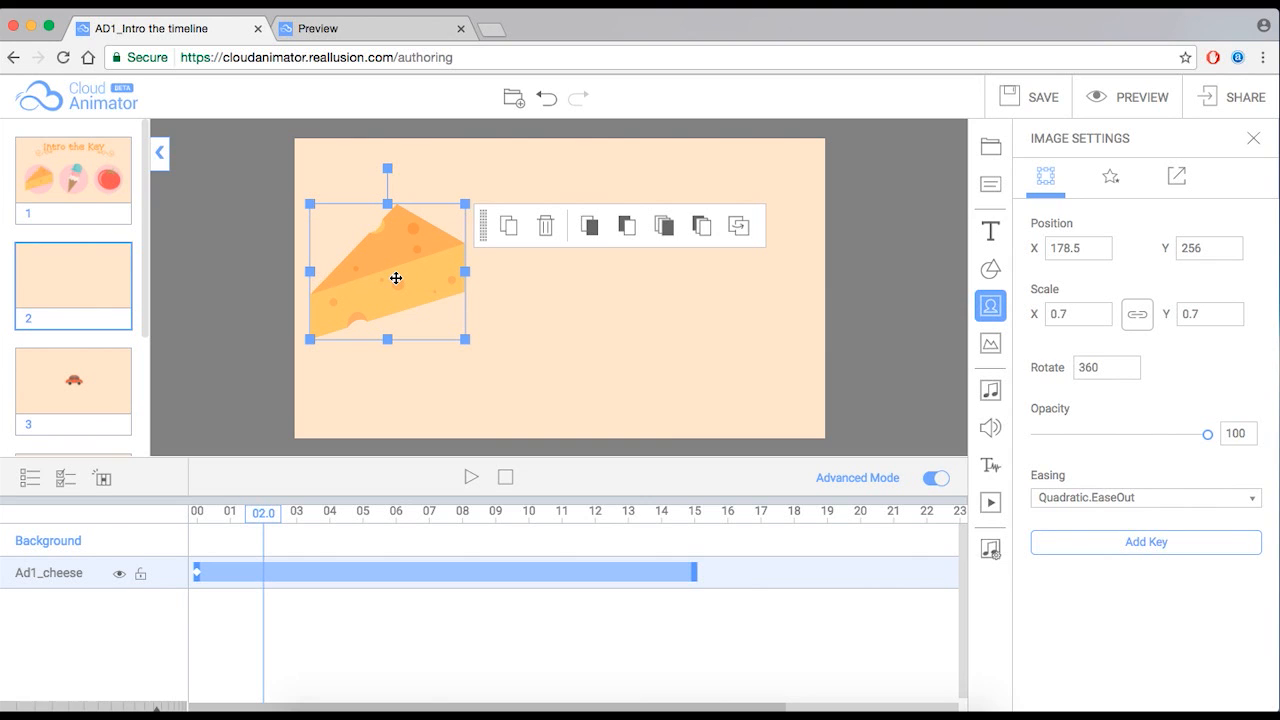
{"action": "left_click_drag", "start_coordinate": [396, 278], "coordinate": [702, 284]}
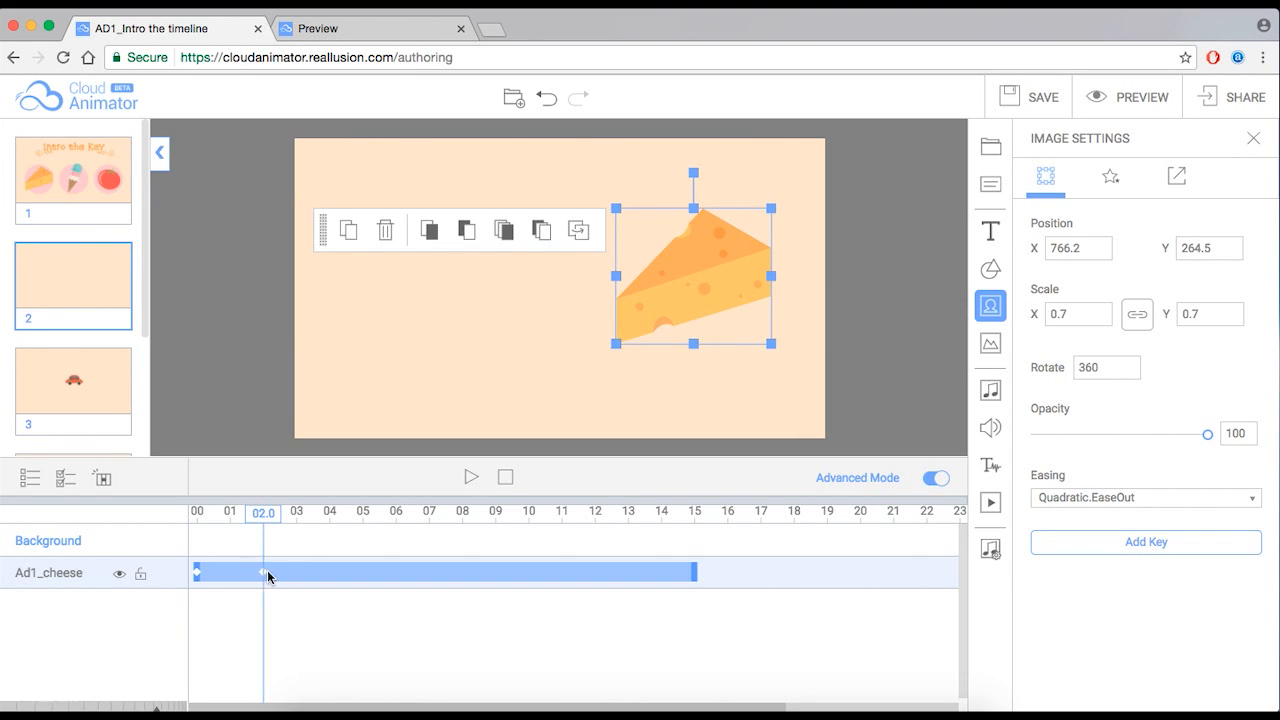
Step: Select the cheese's new key at 02.0, return the playhead to 00.0 and play the movement
{"action": "left_click", "coordinate": [264, 574]}
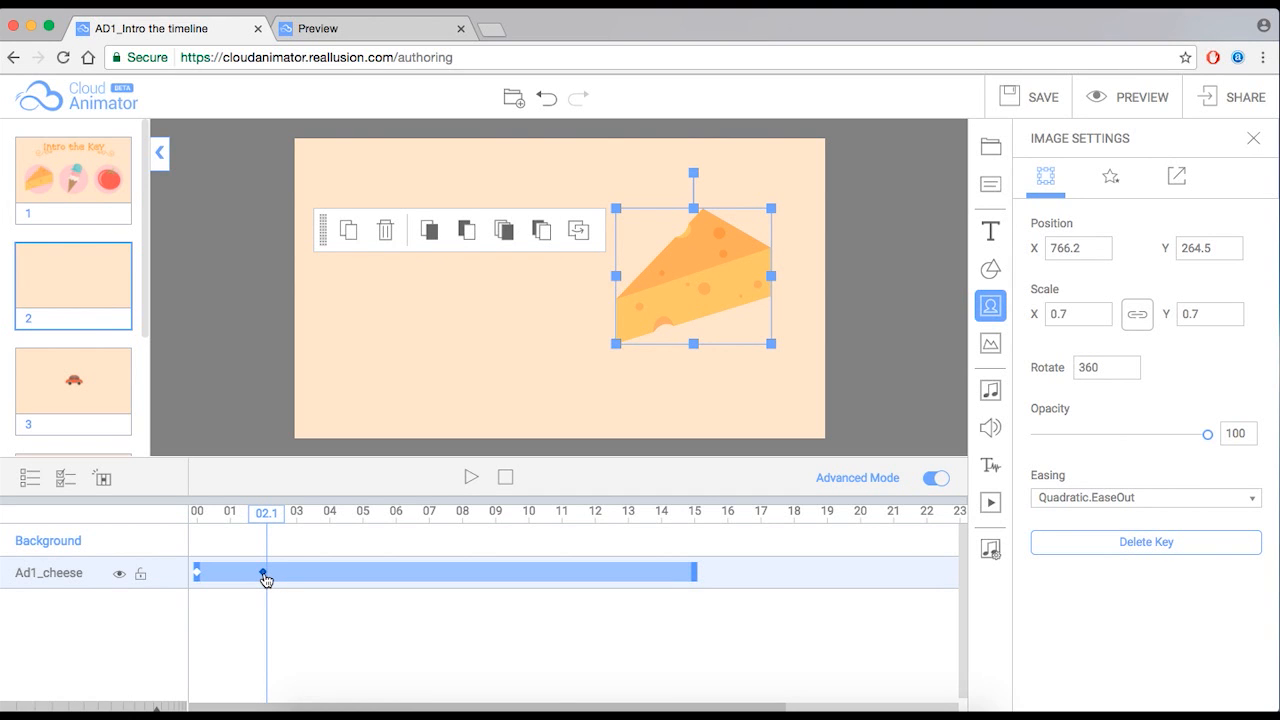
{"action": "left_click_drag", "start_coordinate": [267, 515], "coordinate": [197, 514]}
{"action": "left_click", "coordinate": [470, 477]}
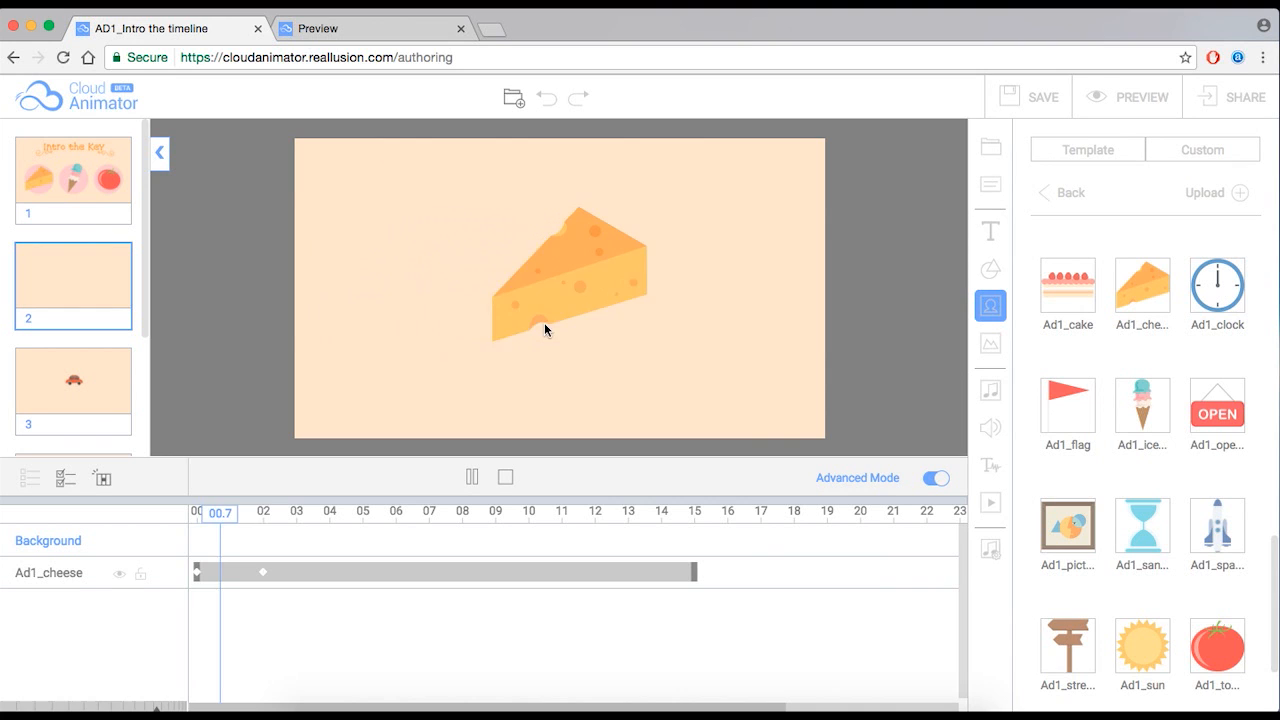
Step: Pause playback, move the playhead to 00.2, select the cheese and browse its Easing options without choosing a new one
{"action": "left_click", "coordinate": [471, 478]}
{"action": "left_click_drag", "start_coordinate": [270, 517], "coordinate": [203, 523]}
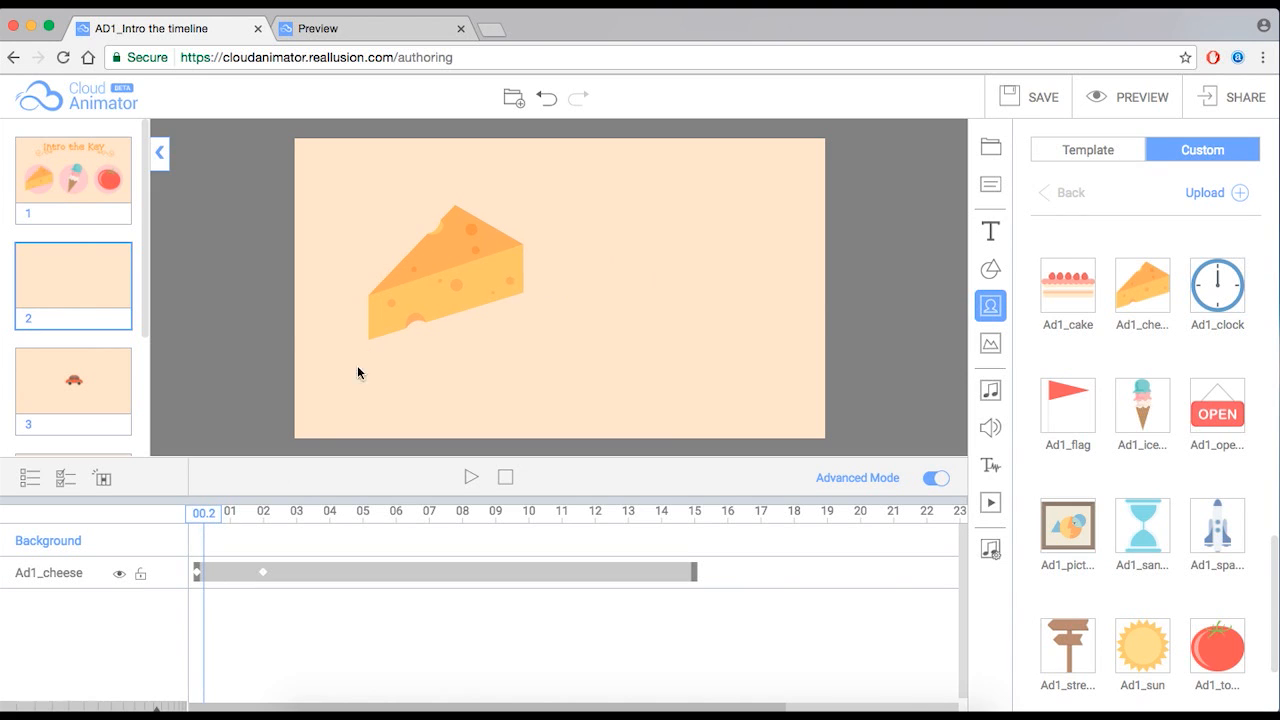
{"action": "left_click", "coordinate": [403, 277]}
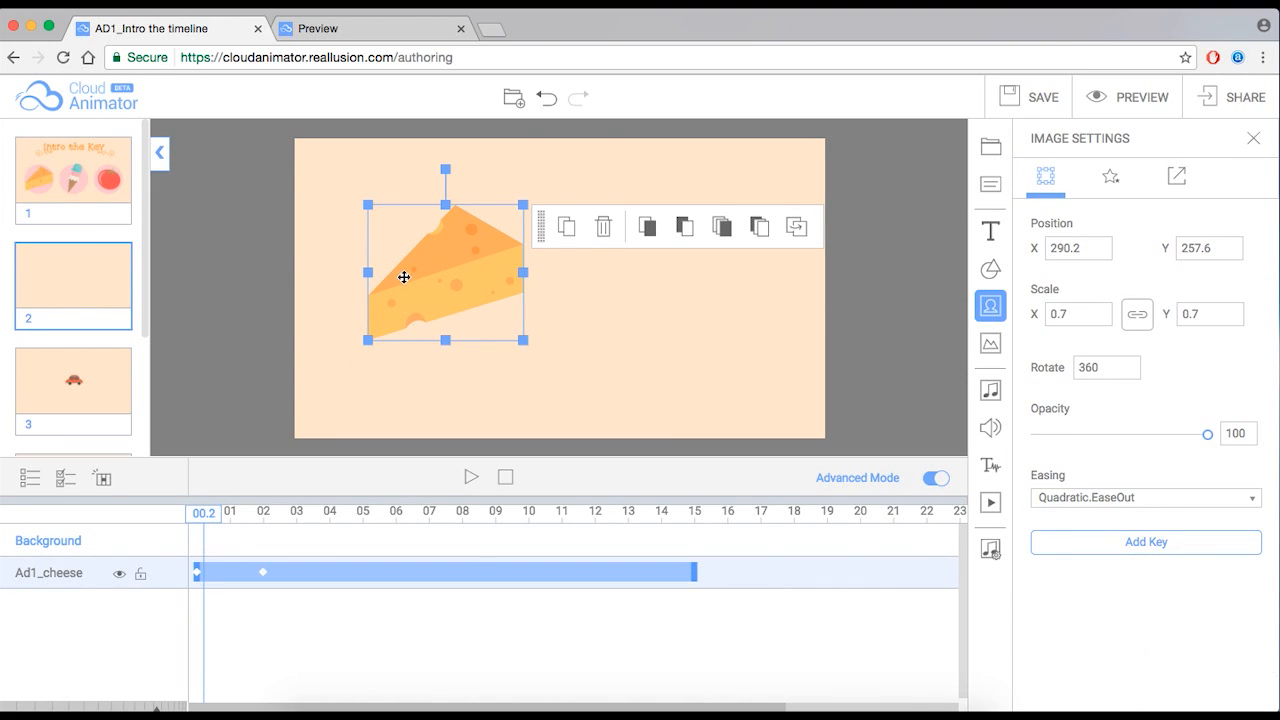
{"action": "left_click", "coordinate": [1140, 496]}
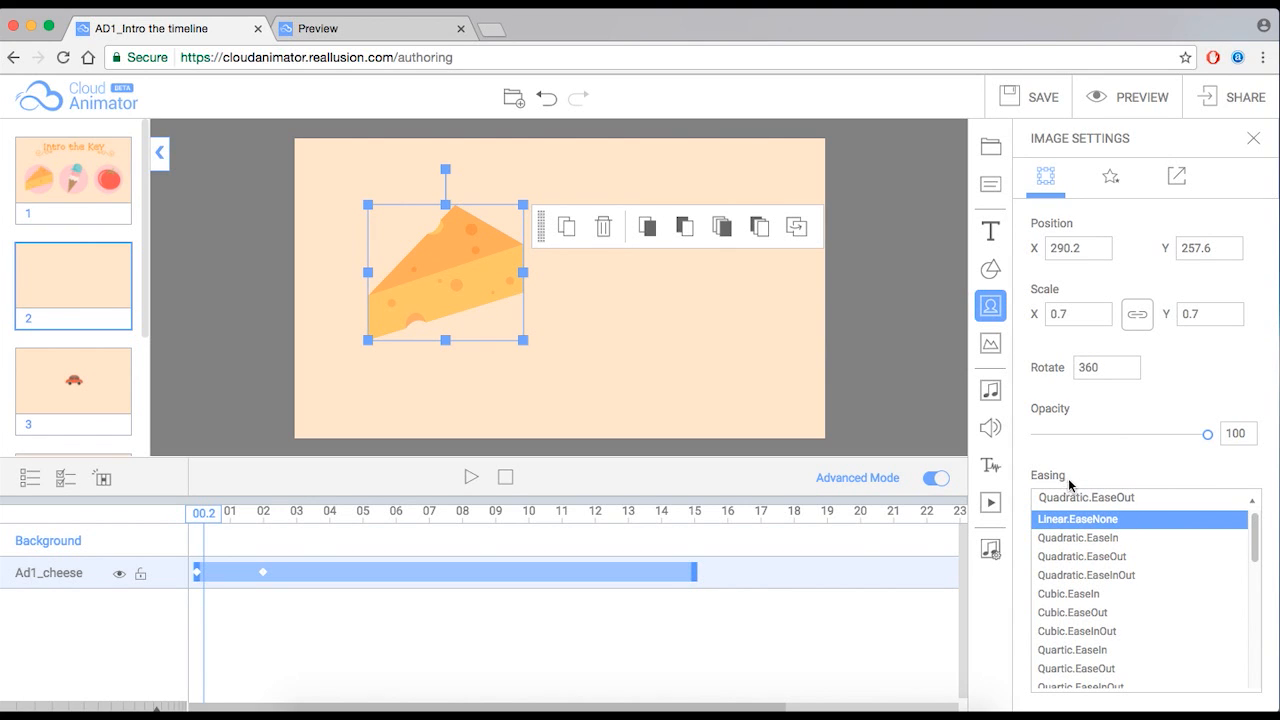
{"action": "left_click", "coordinate": [208, 515]}
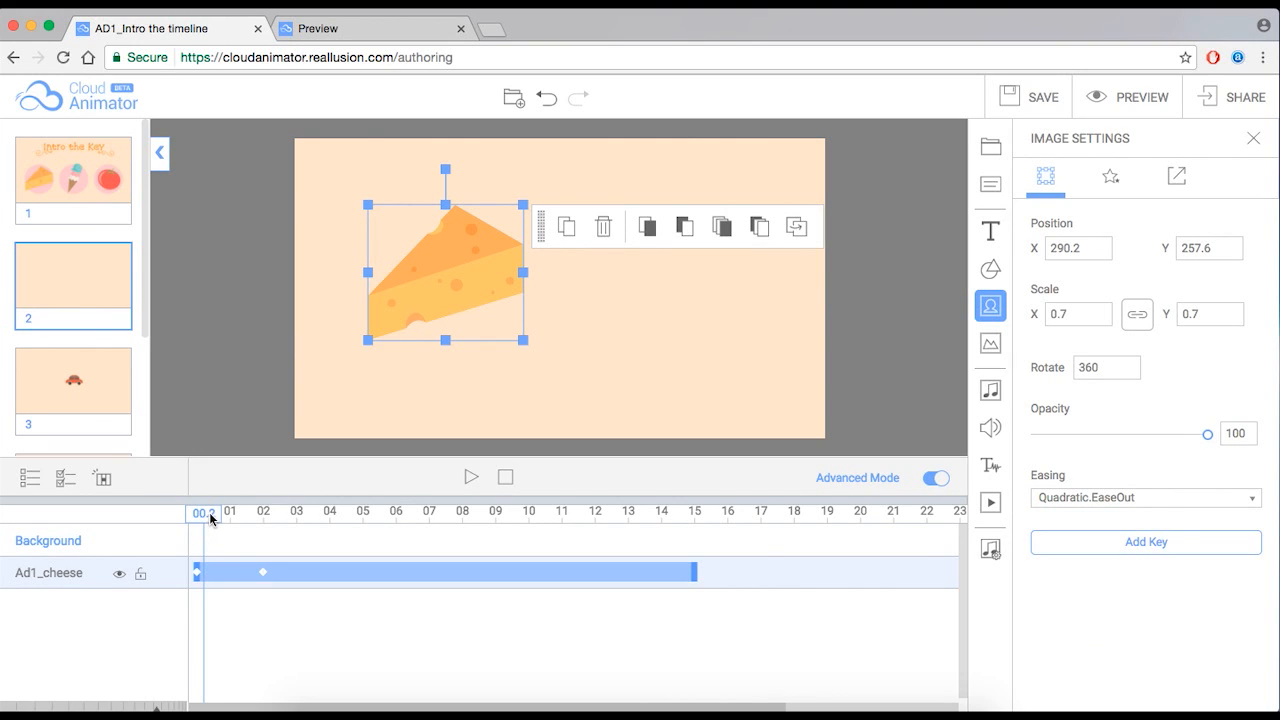
Step: At 00.0, reposition the cheese to about X 183.6, Y 249.2, and move the playhead to its key at 02.0
{"action": "left_click", "coordinate": [196, 520]}
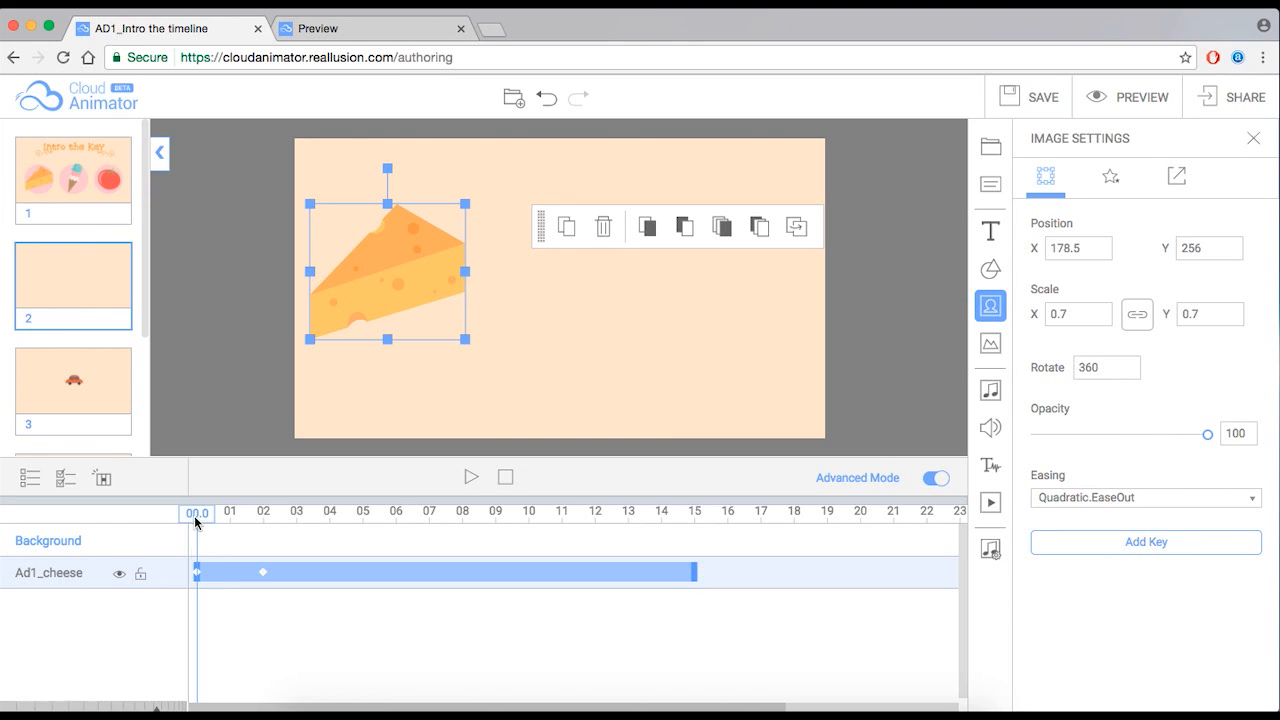
{"action": "left_click_drag", "start_coordinate": [393, 307], "coordinate": [397, 274]}
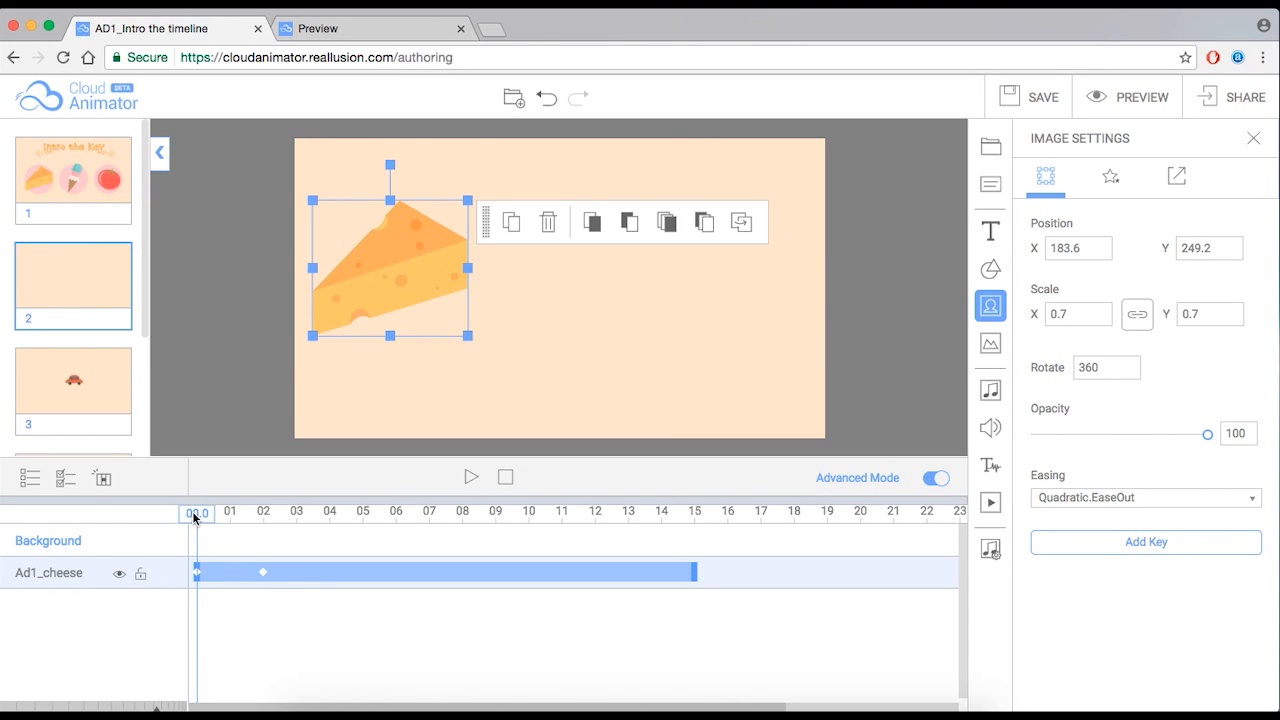
{"action": "left_click_drag", "start_coordinate": [197, 518], "coordinate": [265, 522]}
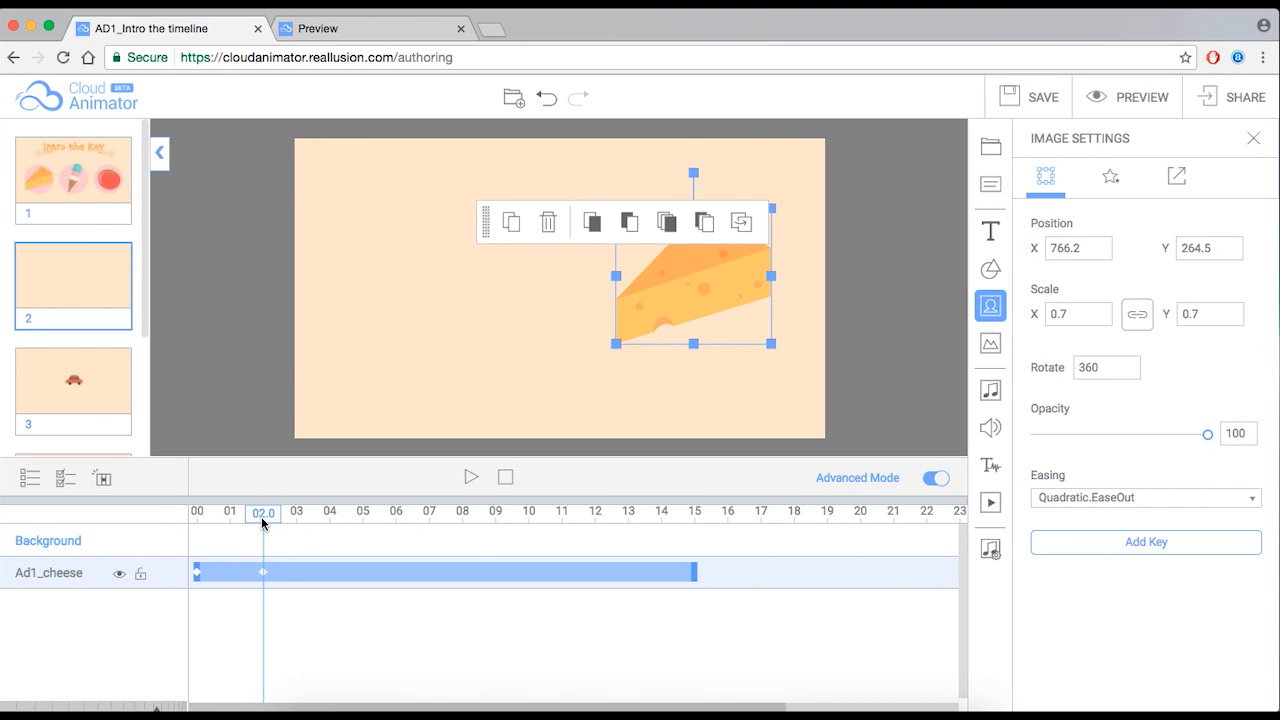
Step: Add keys to the cheese's track at 04.1 and 06.9
{"action": "left_click_drag", "start_coordinate": [262, 522], "coordinate": [366, 518]}
{"action": "left_click", "coordinate": [327, 516]}
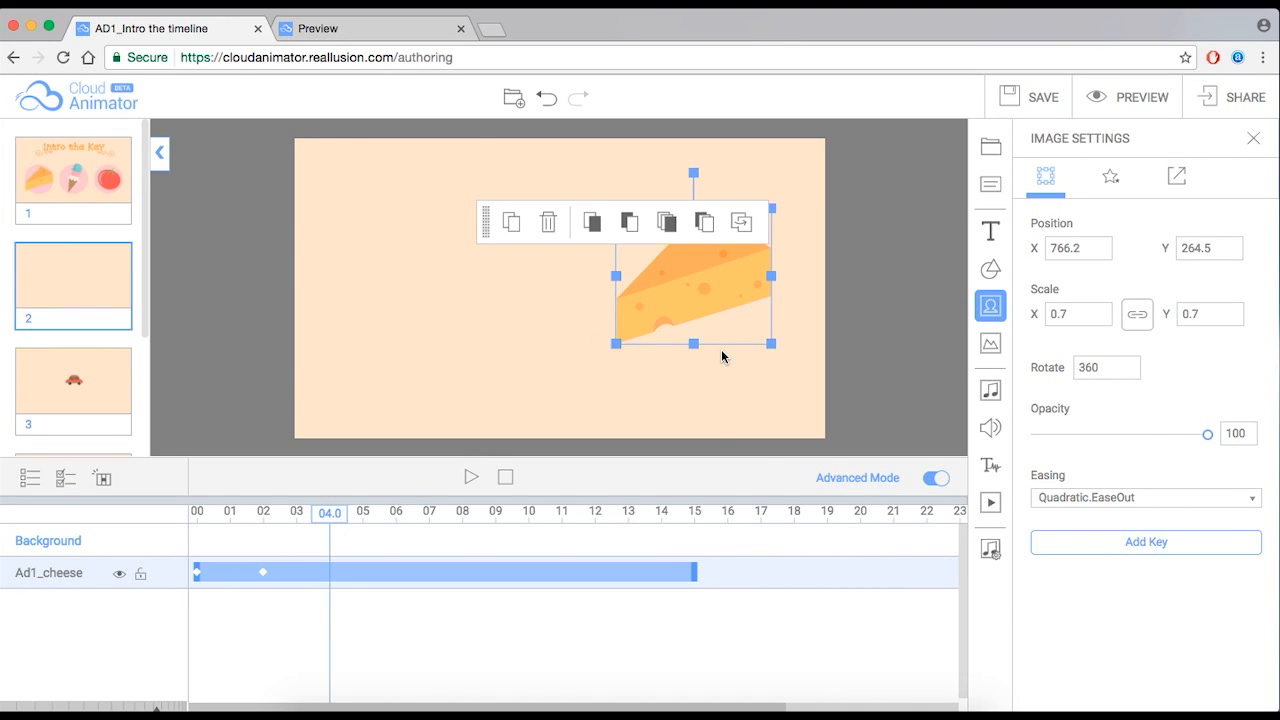
{"action": "left_click", "coordinate": [333, 577]}
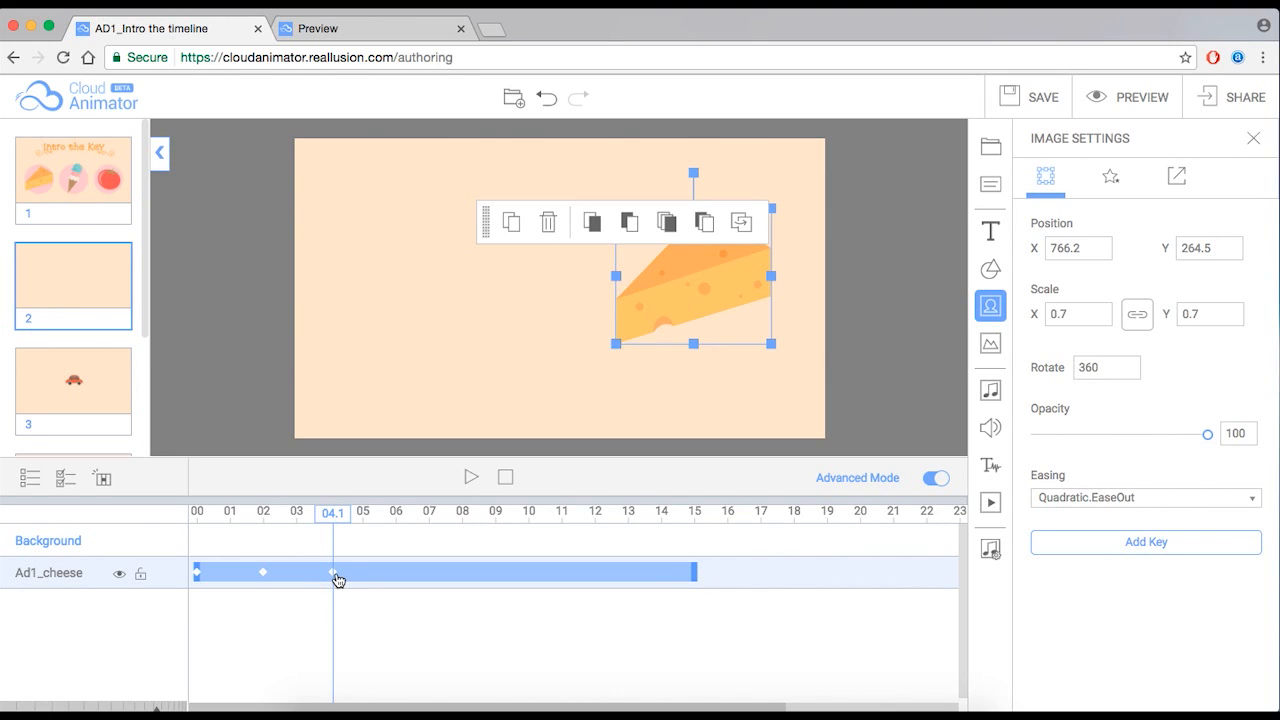
{"action": "left_click", "coordinate": [336, 578]}
{"action": "left_click_drag", "start_coordinate": [342, 520], "coordinate": [426, 520]}
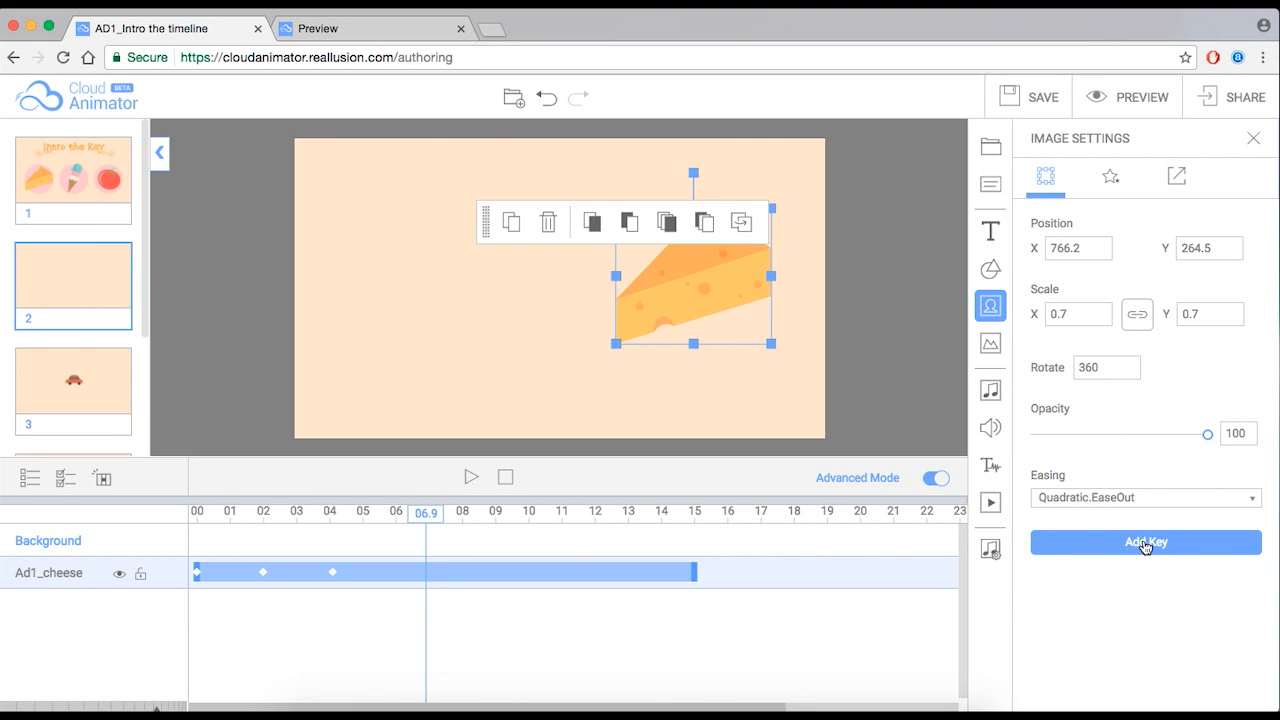
{"action": "left_click", "coordinate": [1137, 554]}
Step: Compare the key options at the cheese's 04.1 key with those at keyless points such as 02.8 and 07.9
{"action": "left_click", "coordinate": [991, 312]}
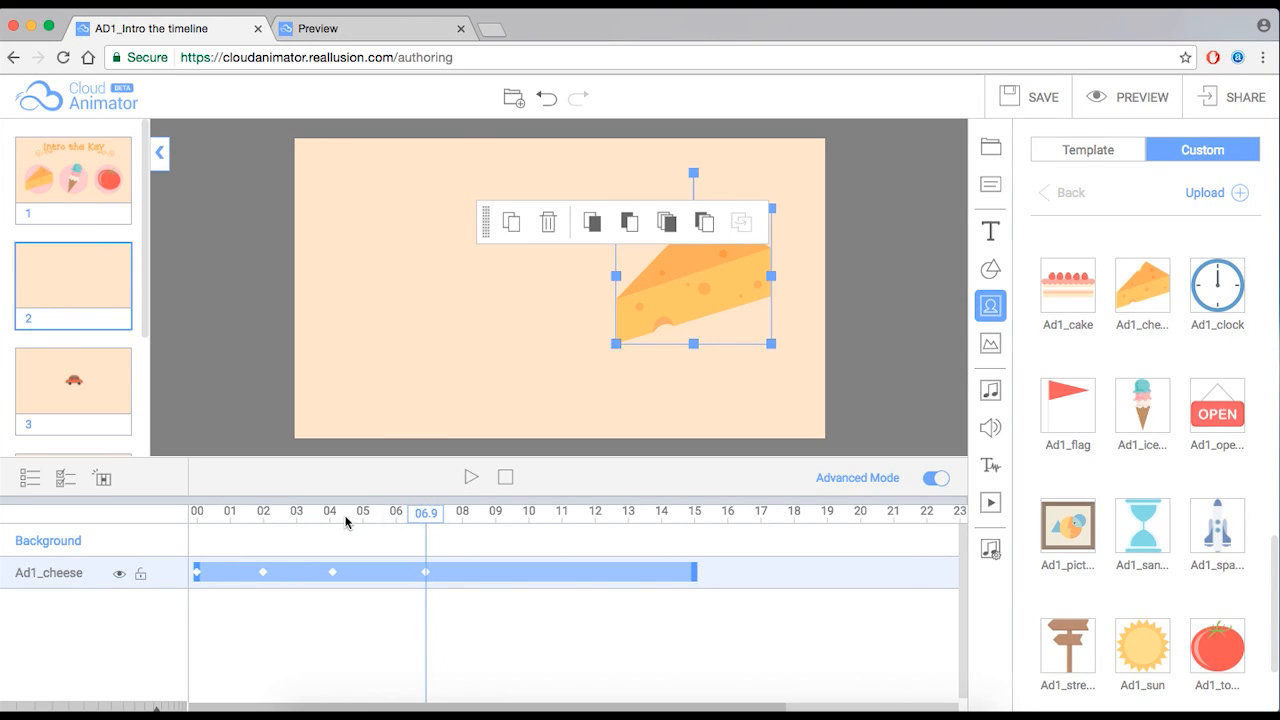
{"action": "left_click", "coordinate": [290, 515]}
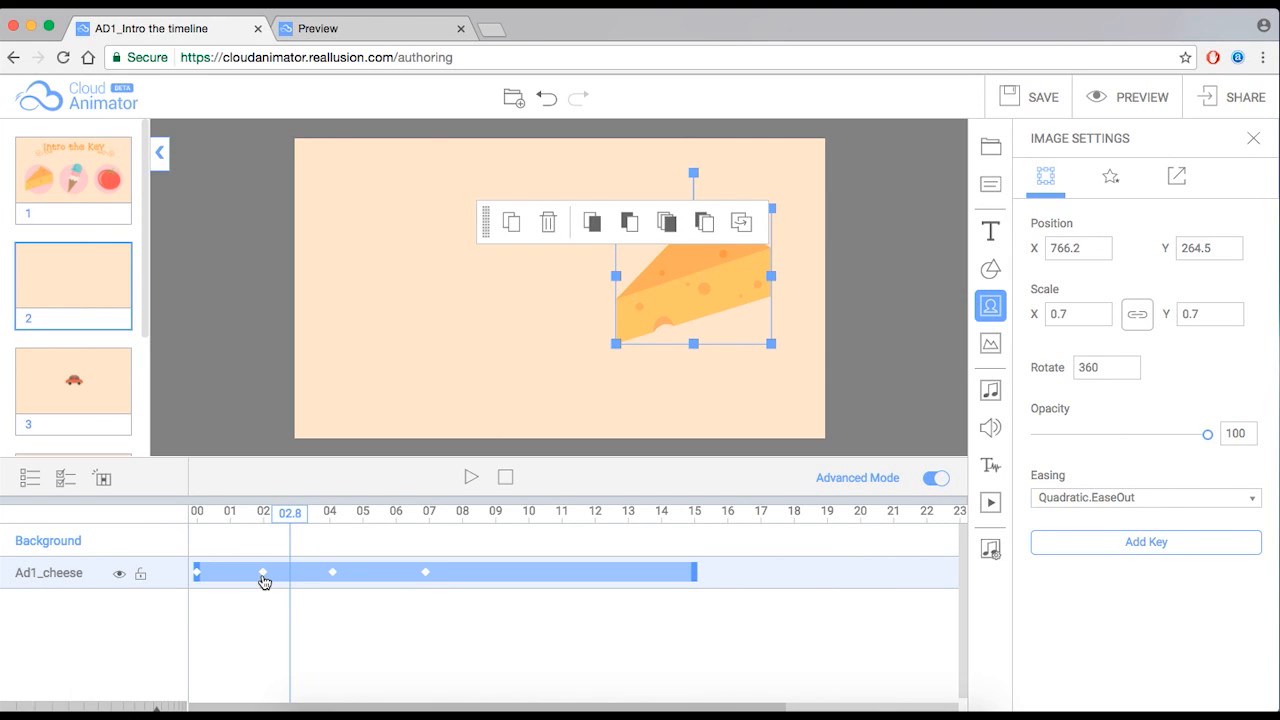
{"action": "left_click", "coordinate": [334, 575]}
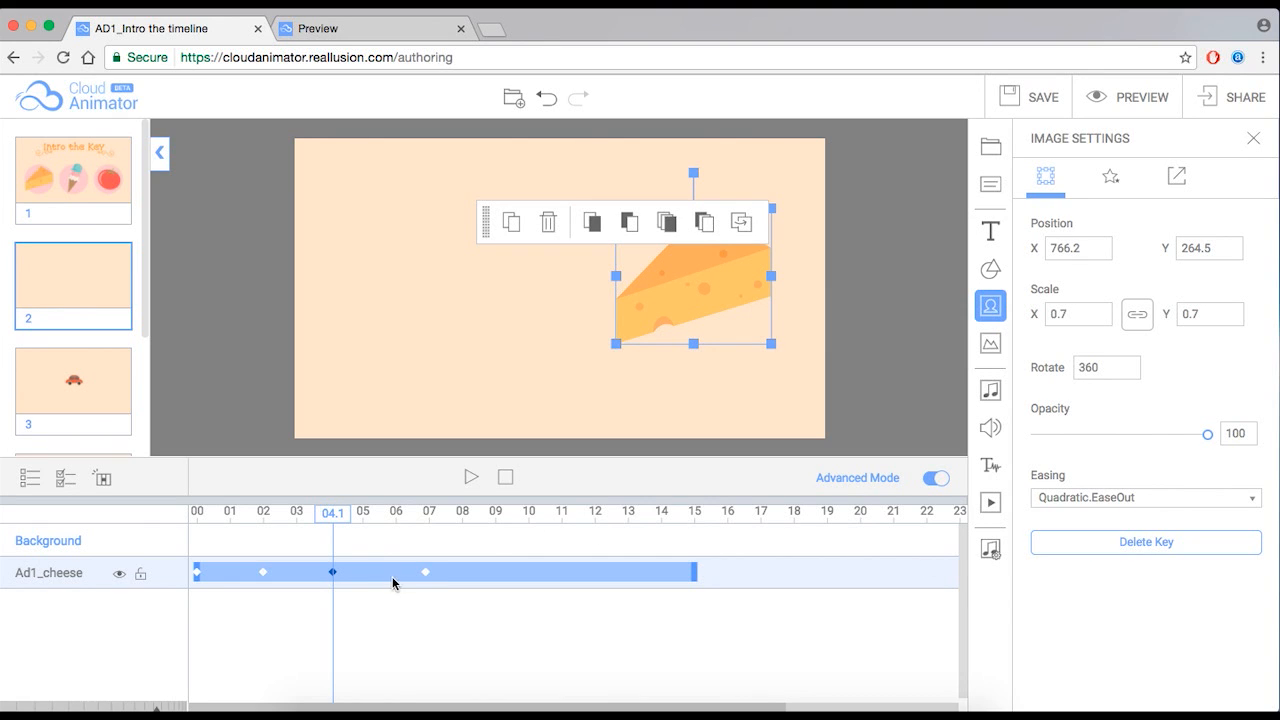
{"action": "left_click", "coordinate": [458, 577]}
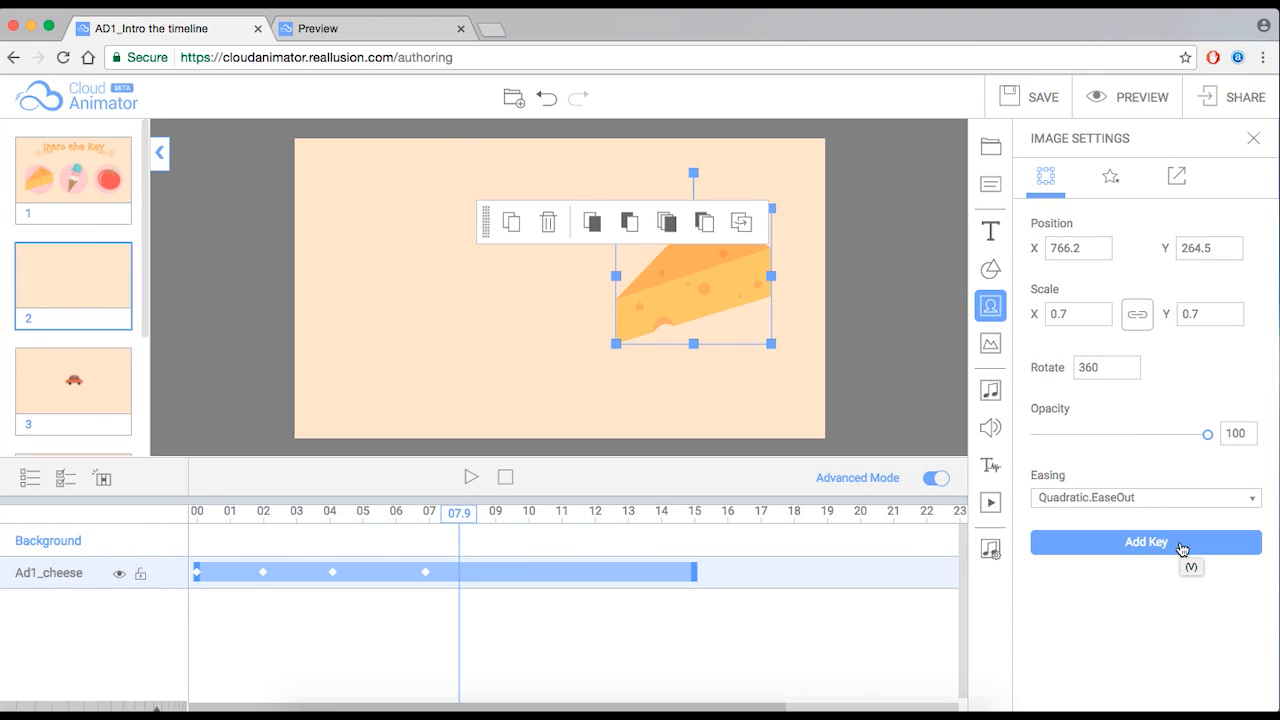
Step: Delete the cheese's keys at 06.9, 04.1 and 02.0
{"action": "left_click", "coordinate": [427, 575]}
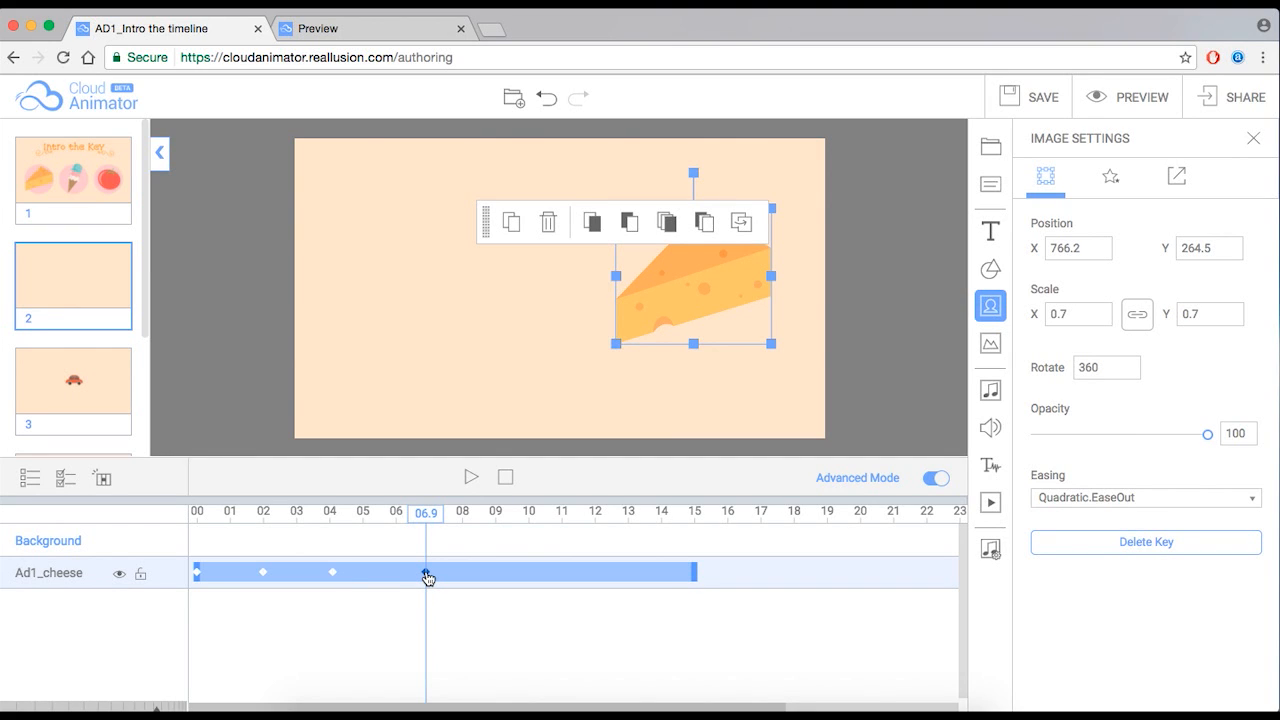
{"action": "key", "text": "Delete"}
{"action": "left_click", "coordinate": [331, 574]}
{"action": "key", "text": "Delete"}
{"action": "left_click", "coordinate": [264, 574]}
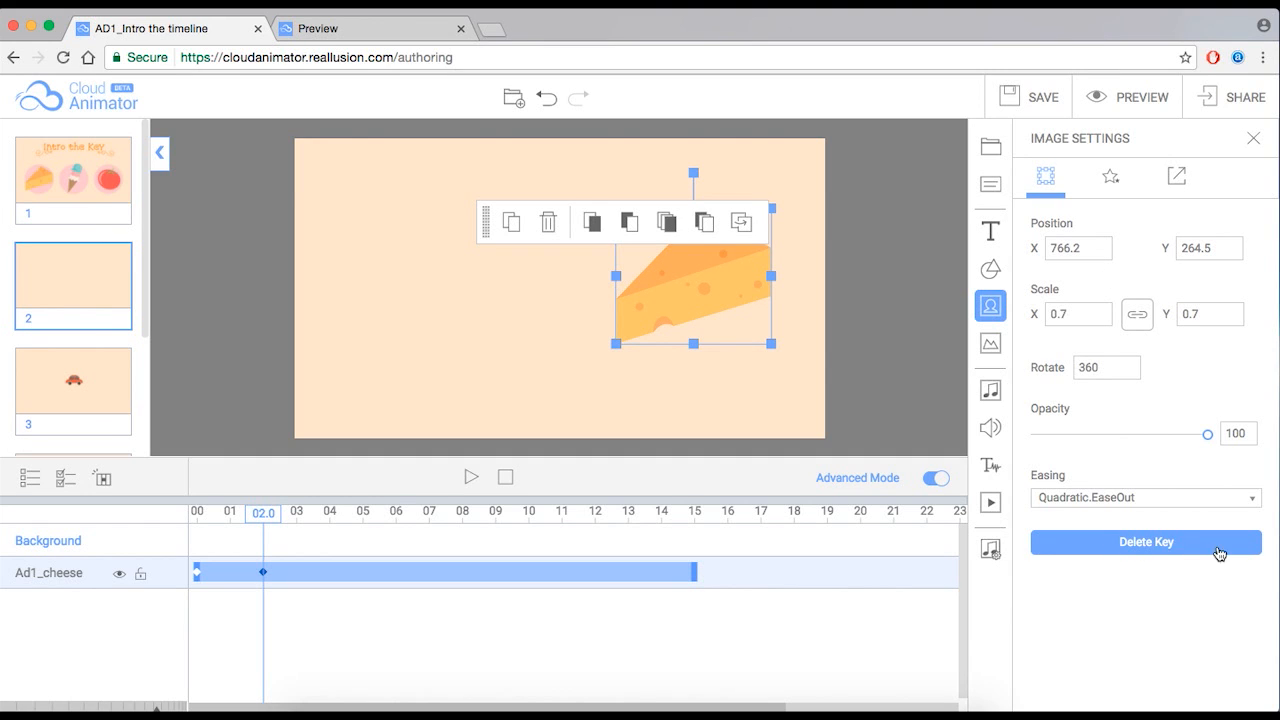
{"action": "left_click", "coordinate": [1155, 545]}
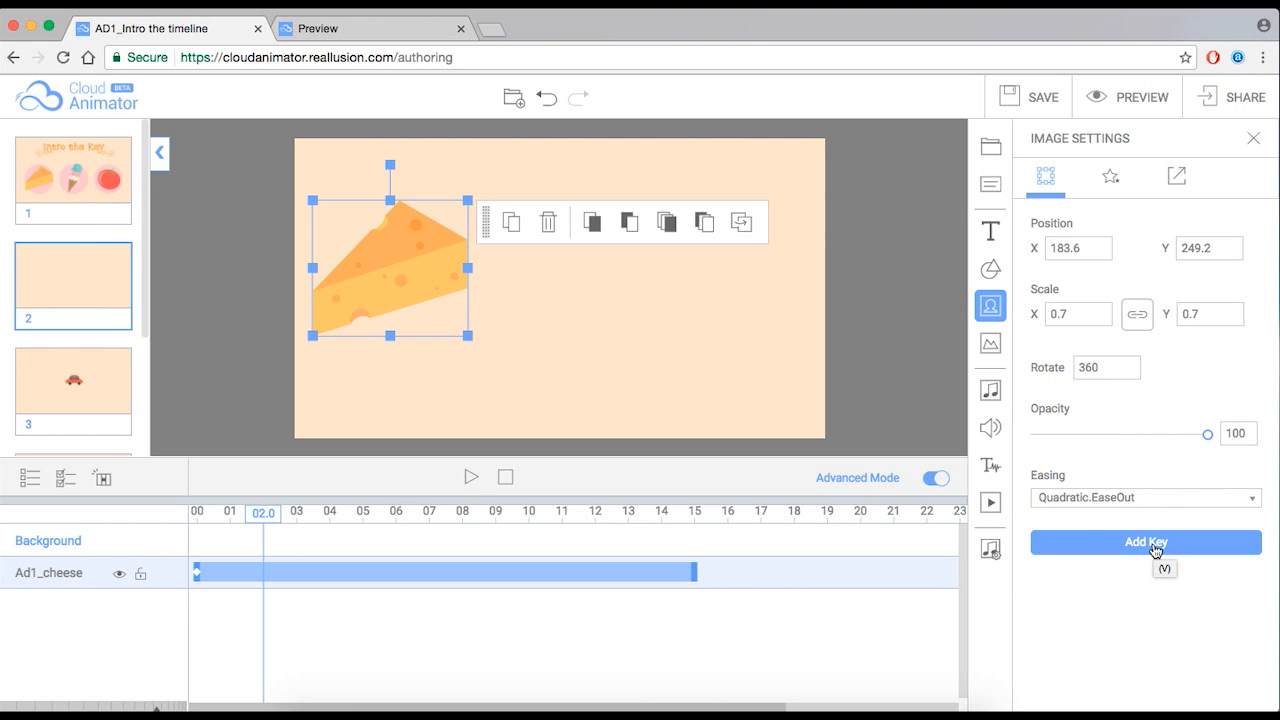
Step: Open scene 3, select the red car's track, and play the car's movement from the start before stopping it
{"action": "left_click", "coordinate": [85, 390]}
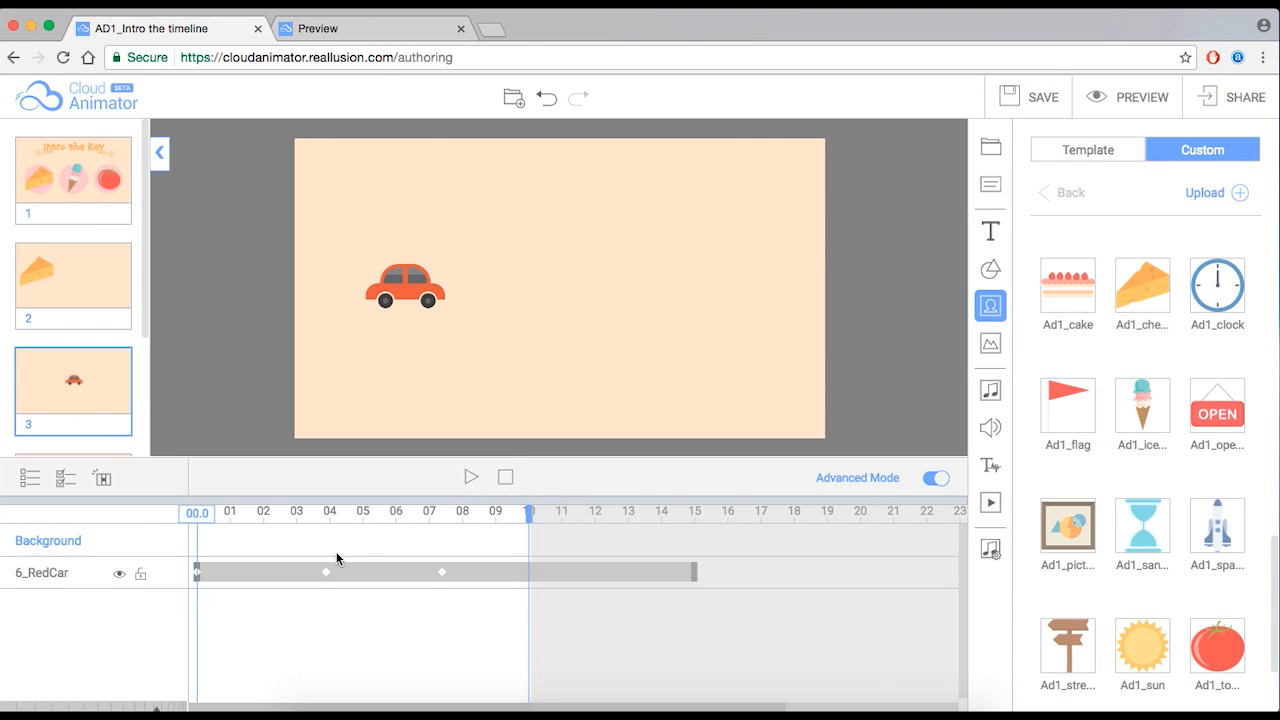
{"action": "left_click", "coordinate": [249, 571]}
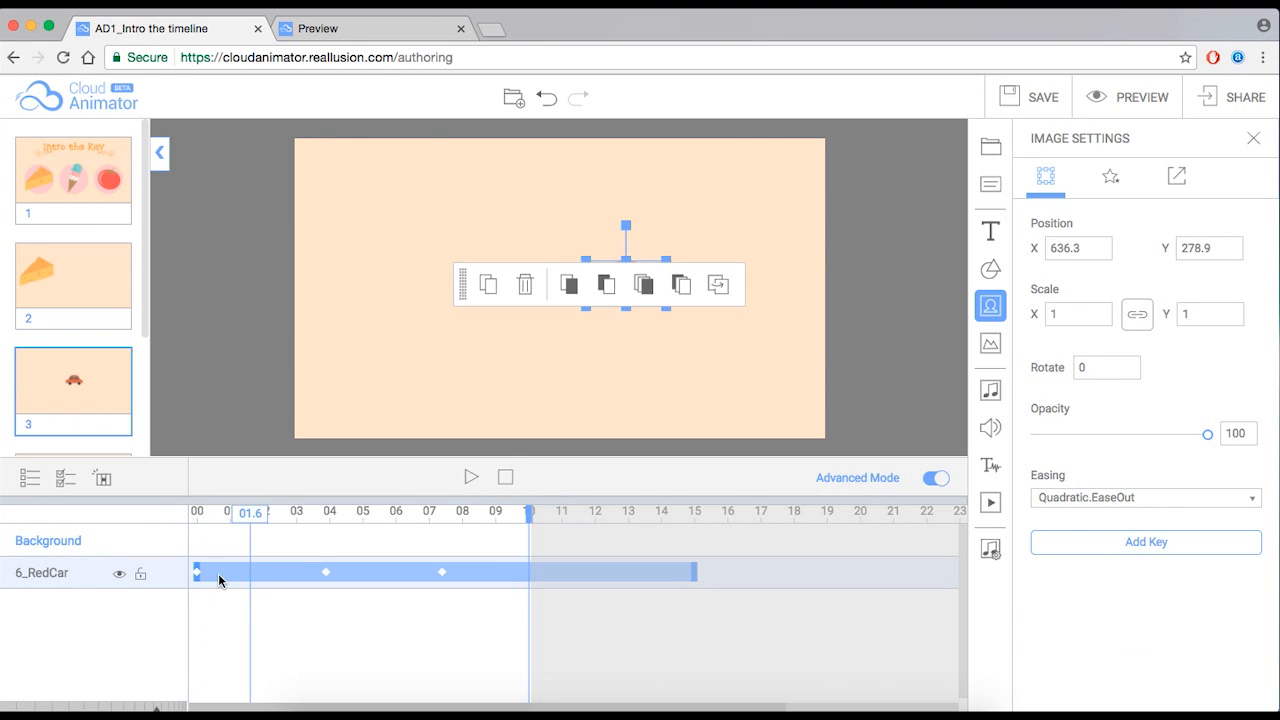
{"action": "left_click", "coordinate": [507, 484]}
{"action": "left_click_drag", "start_coordinate": [464, 280], "coordinate": [448, 184]}
{"action": "left_click", "coordinate": [479, 480]}
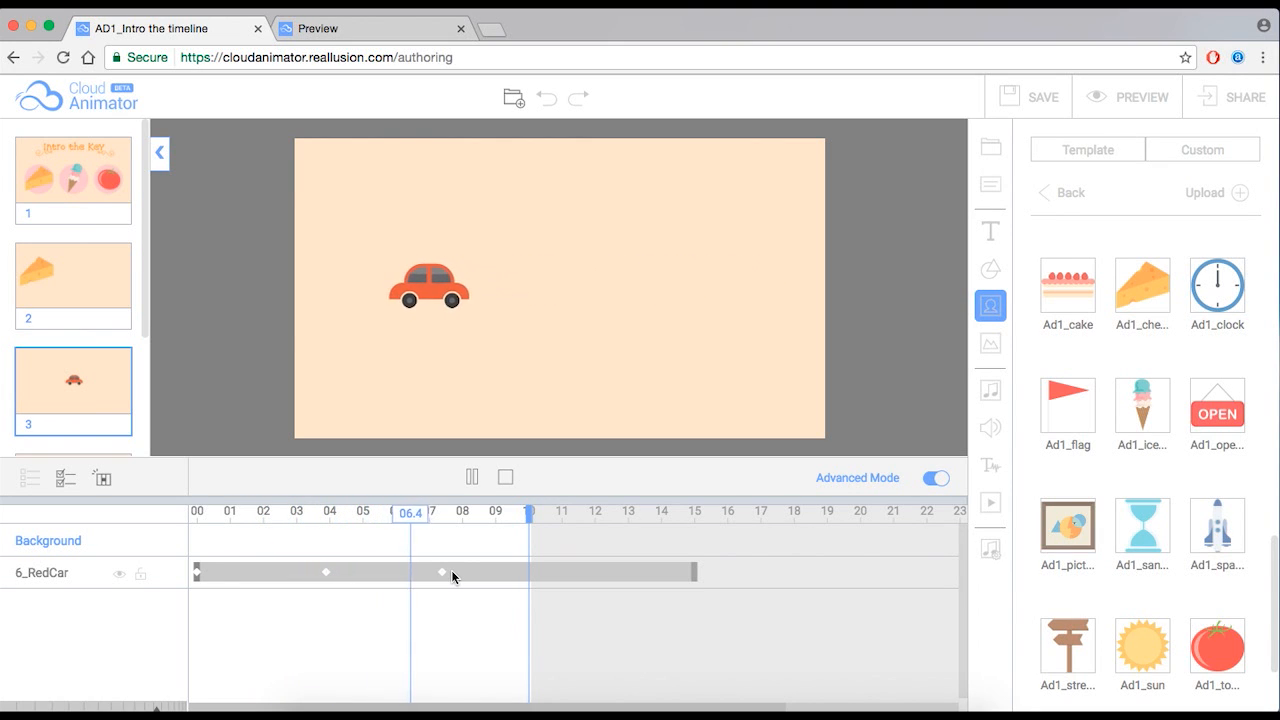
{"action": "left_click", "coordinate": [503, 486]}
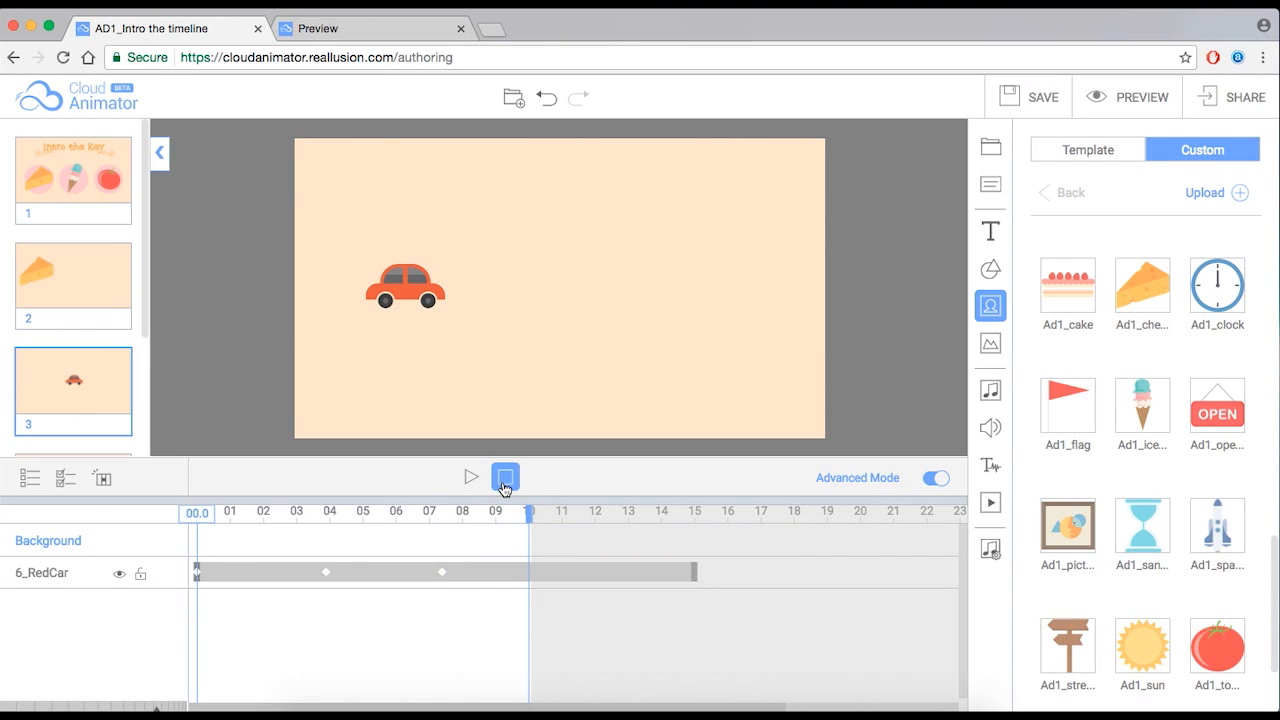
Step: Delete the red car's keys at 07.4 and 03.9
{"action": "left_click", "coordinate": [442, 572]}
{"action": "left_click", "coordinate": [1157, 540]}
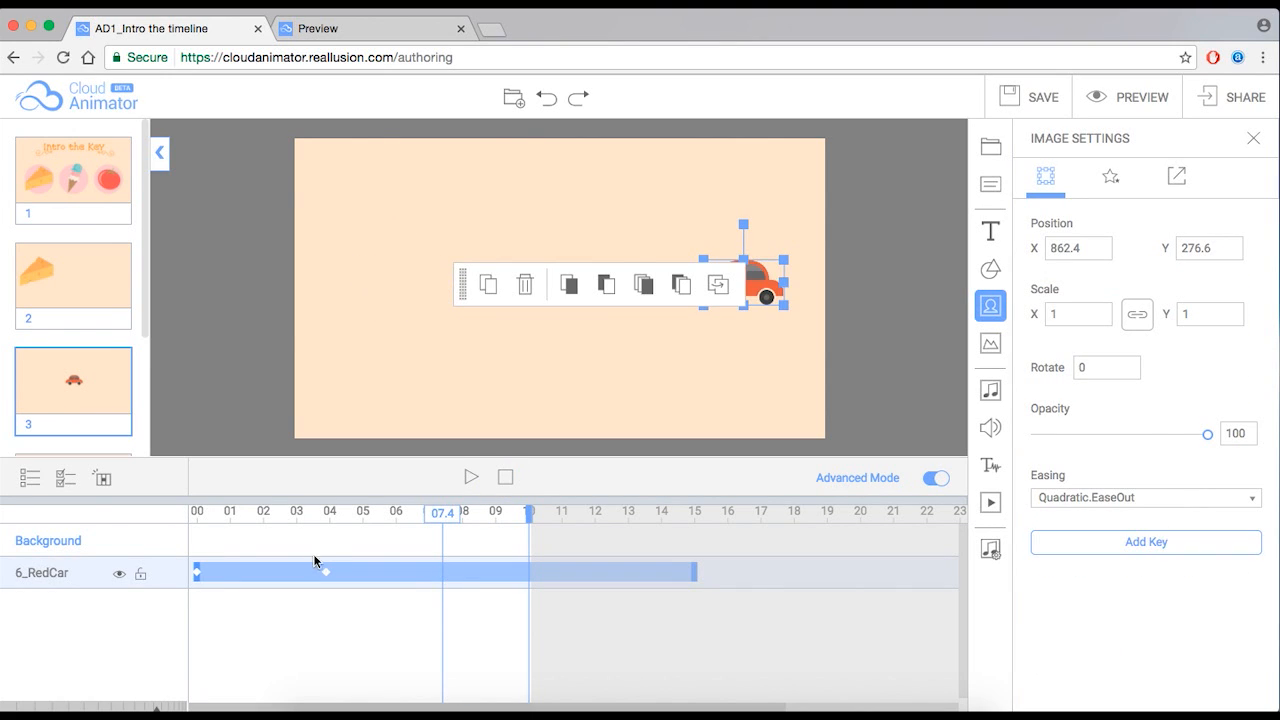
{"action": "left_click", "coordinate": [326, 573]}
{"action": "left_click", "coordinate": [1190, 542]}
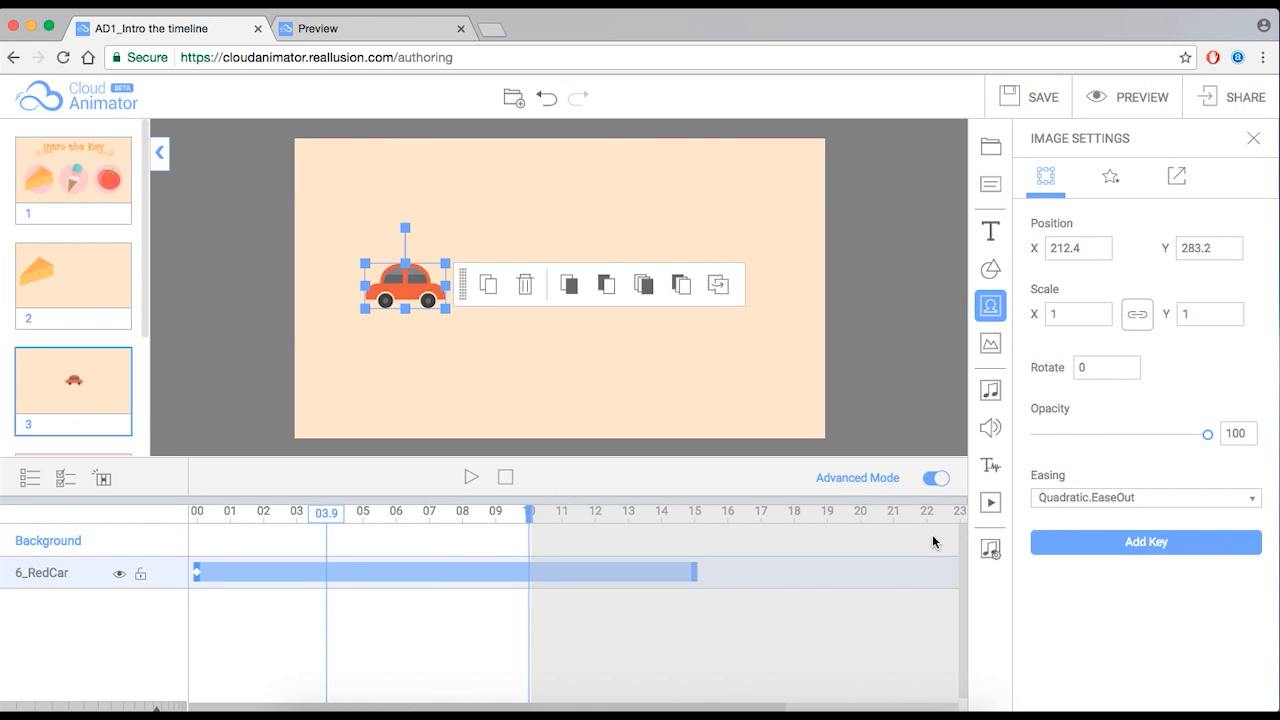
Step: Return to 00.0, advance the playhead to 02.0 and move the red car to about X 856.3, Y 271.3
{"action": "left_click", "coordinate": [505, 477]}
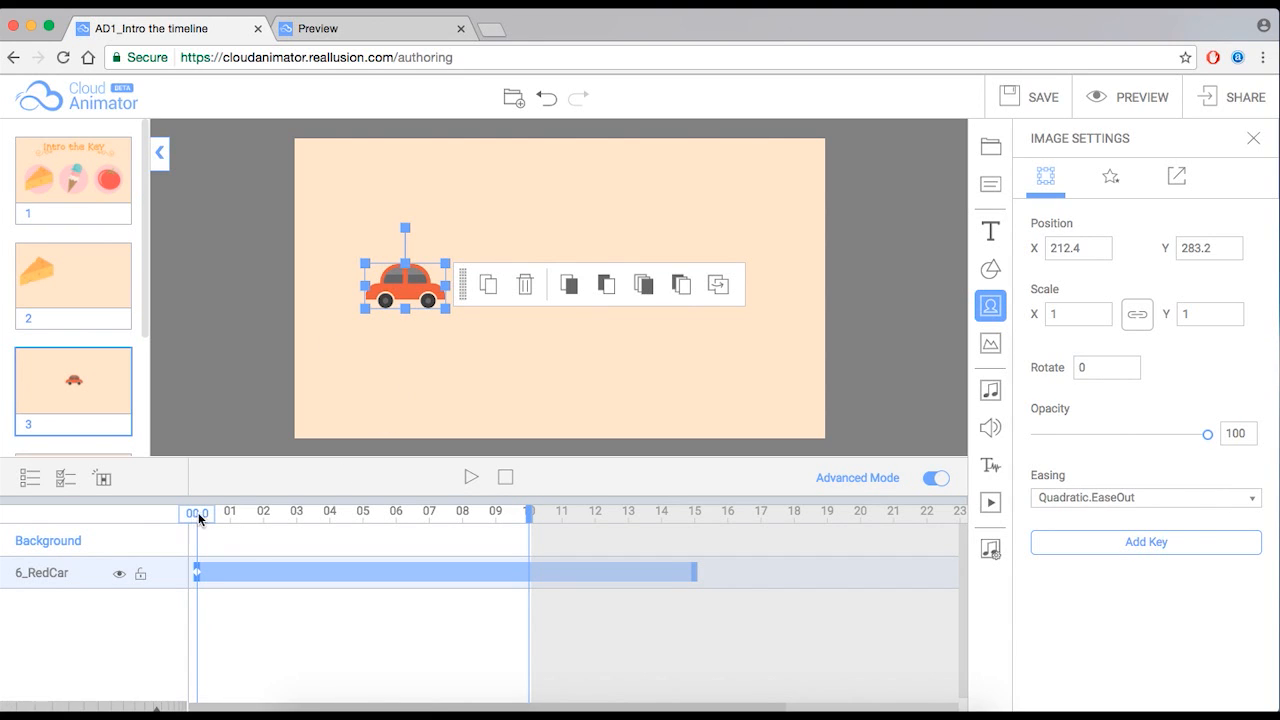
{"action": "left_click_drag", "start_coordinate": [200, 519], "coordinate": [266, 519]}
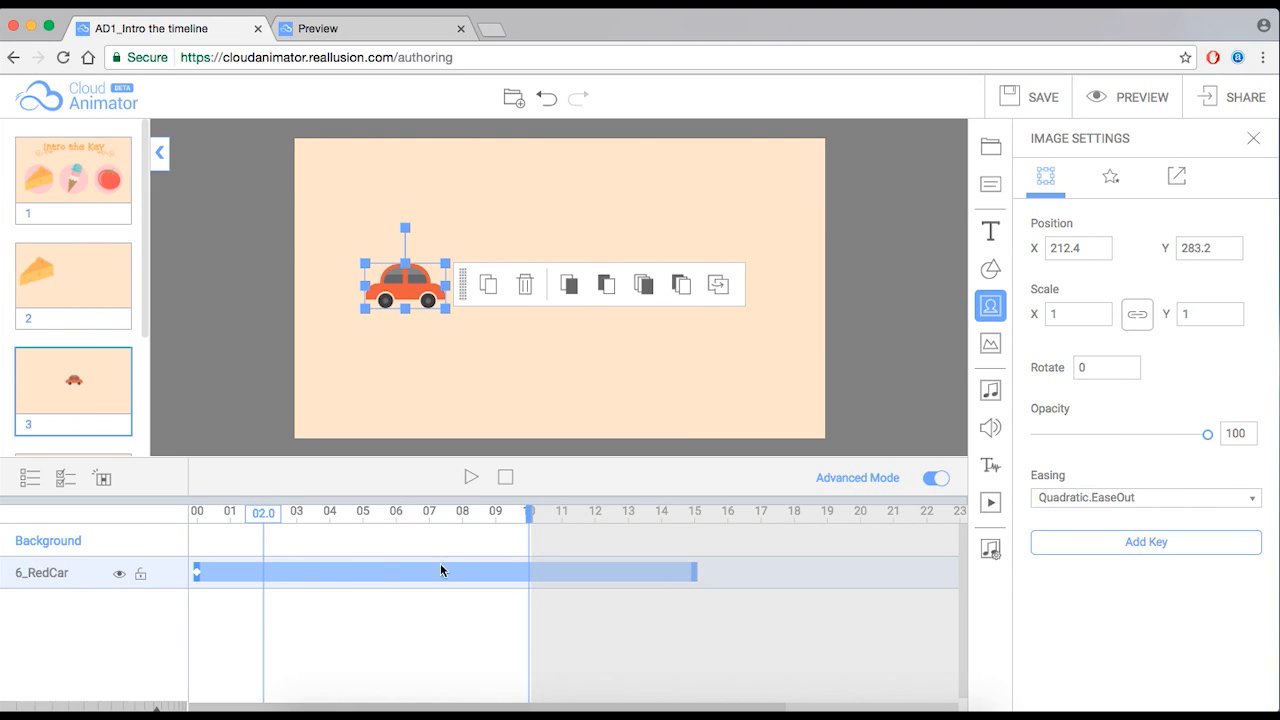
{"action": "left_click_drag", "start_coordinate": [404, 285], "coordinate": [739, 279]}
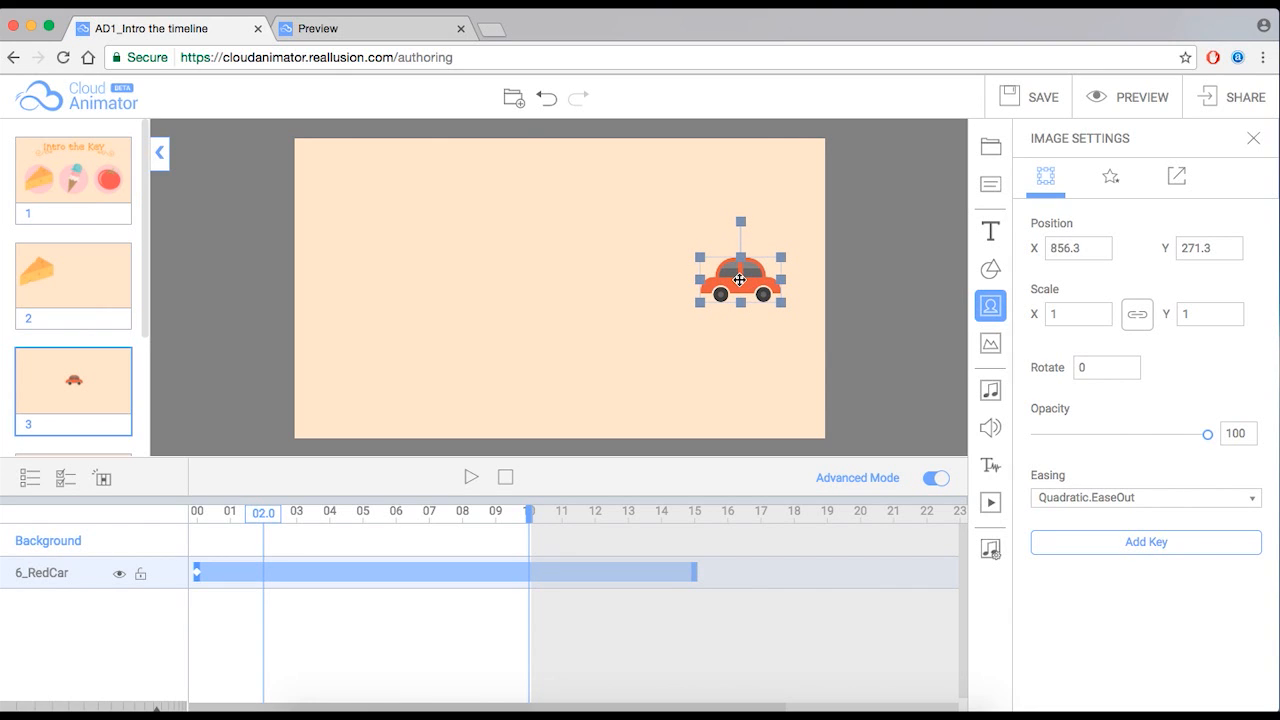
{"action": "left_click_drag", "start_coordinate": [739, 279], "coordinate": [740, 279]}
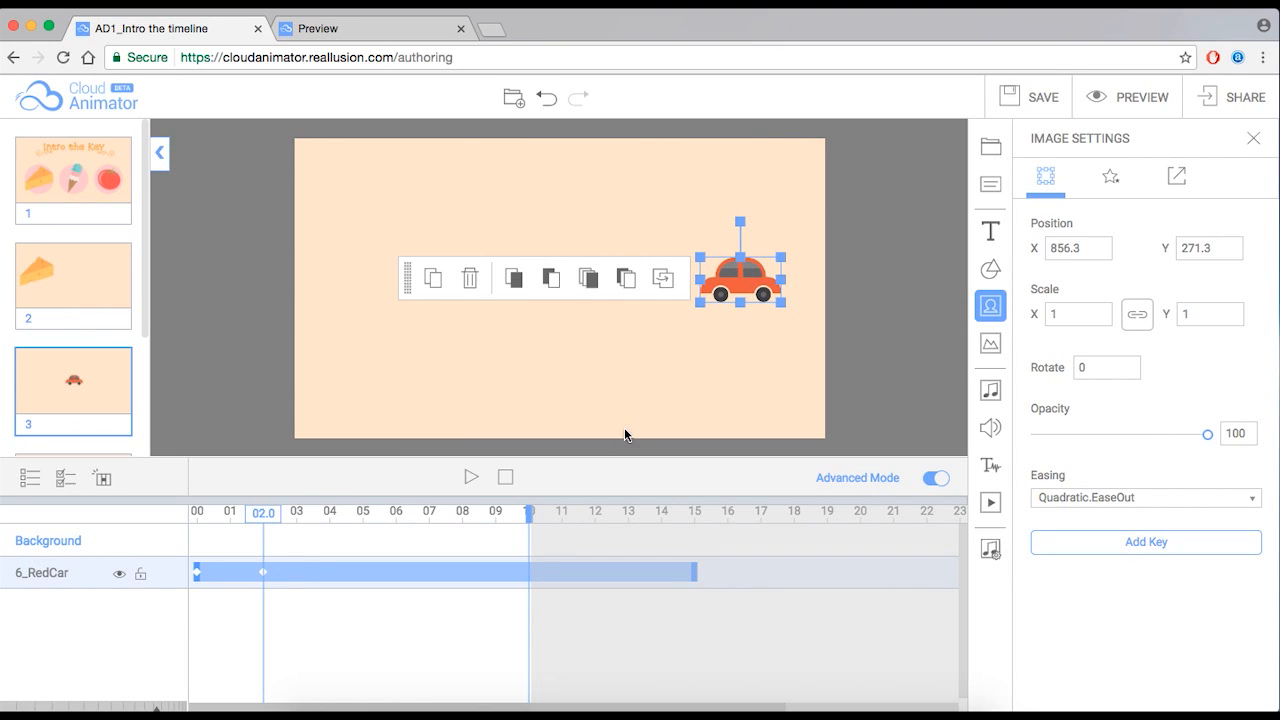
Step: Play the red car's movement from the start, pause it and move the playhead to 04.0
{"action": "left_click", "coordinate": [505, 477]}
{"action": "left_click", "coordinate": [471, 477]}
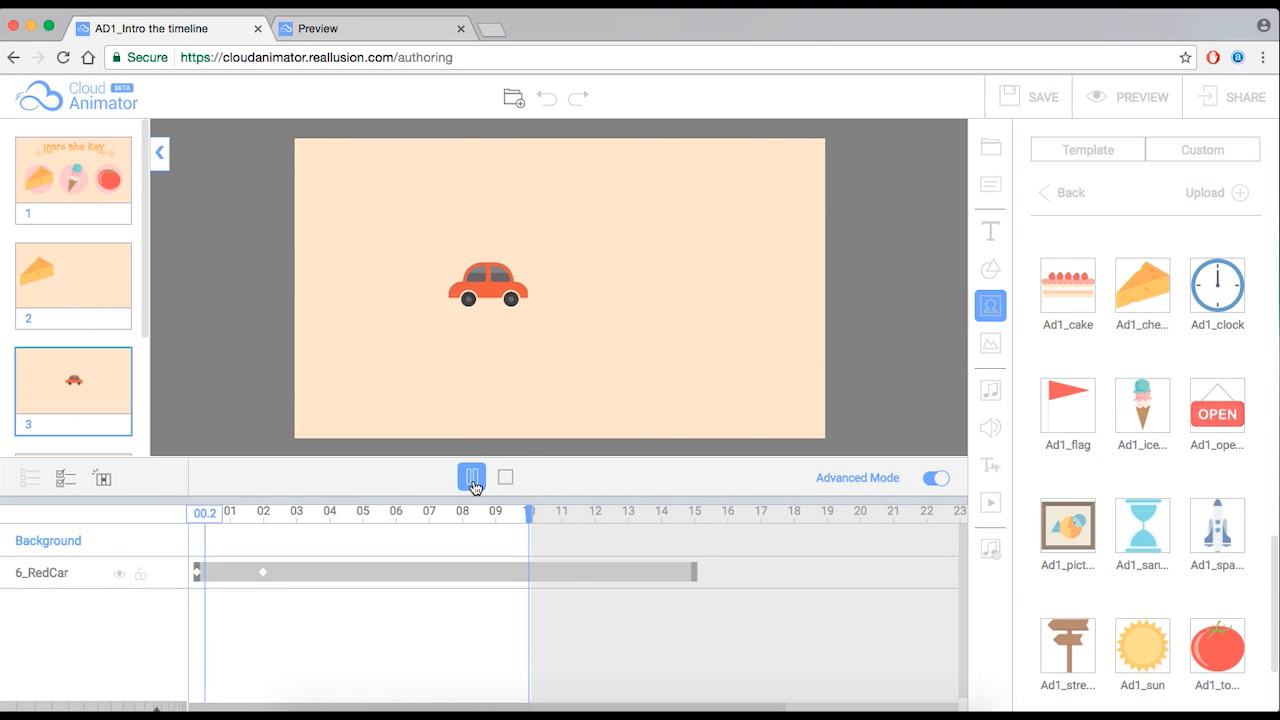
{"action": "left_click", "coordinate": [471, 477]}
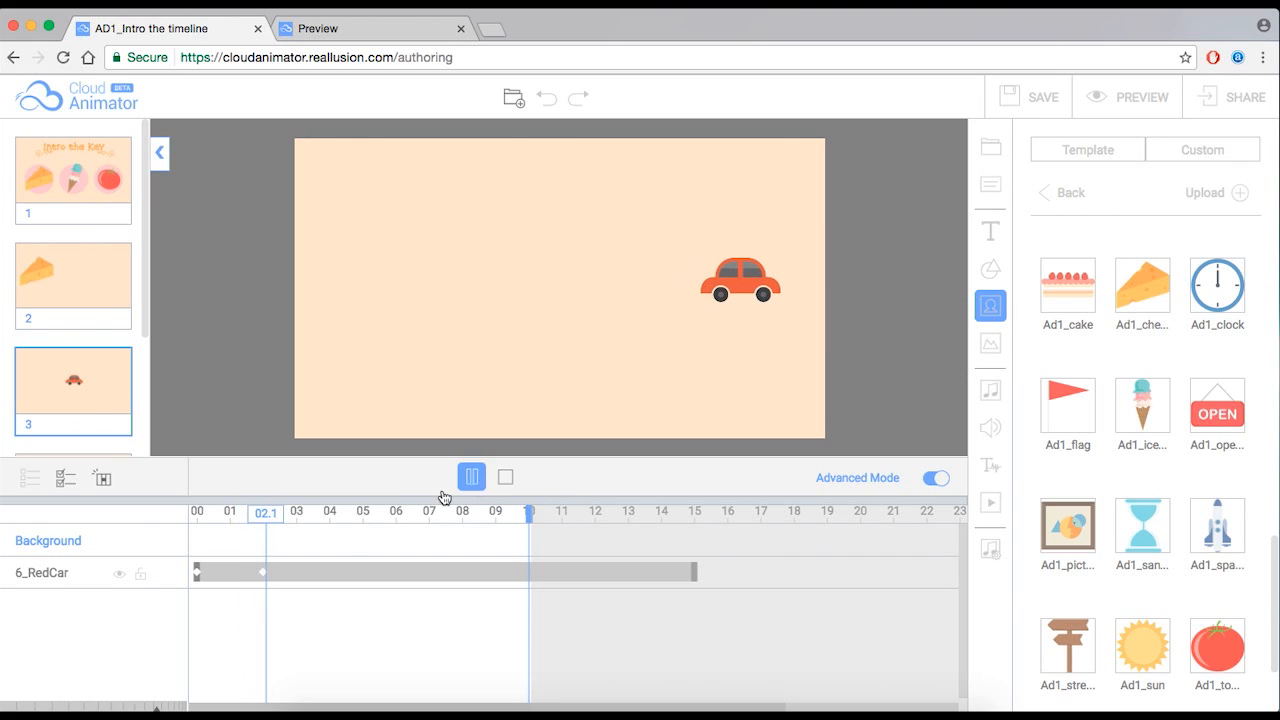
{"action": "left_click", "coordinate": [265, 511]}
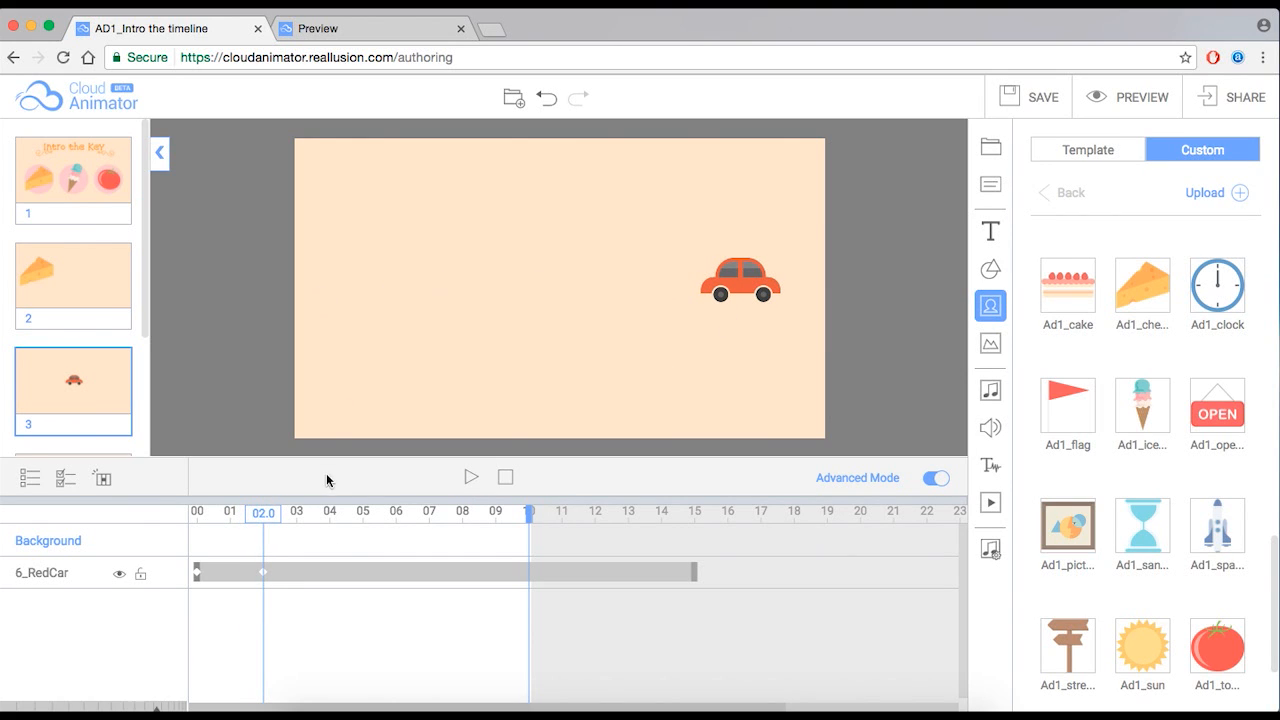
{"action": "left_click", "coordinate": [274, 512]}
{"action": "left_click_drag", "start_coordinate": [276, 518], "coordinate": [331, 520]}
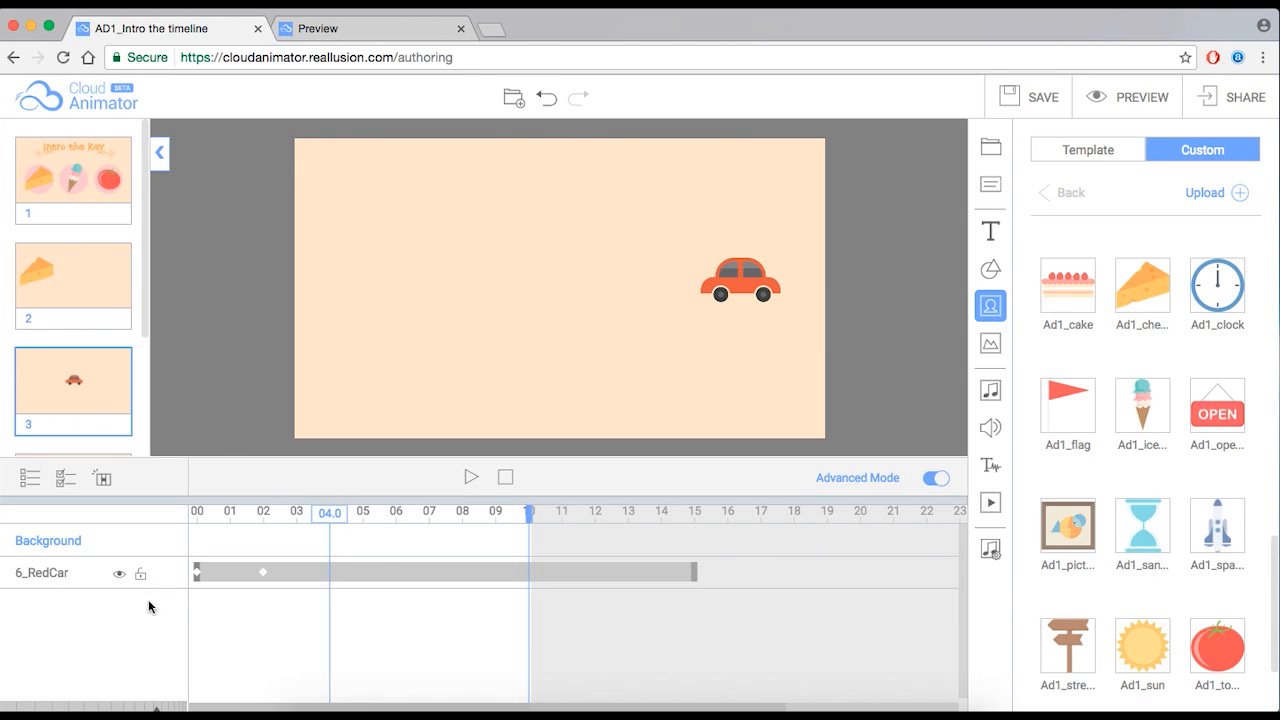
Step: Copy the red car's key at 00.0 and paste it on the same track at 04.0
{"action": "left_click", "coordinate": [198, 574]}
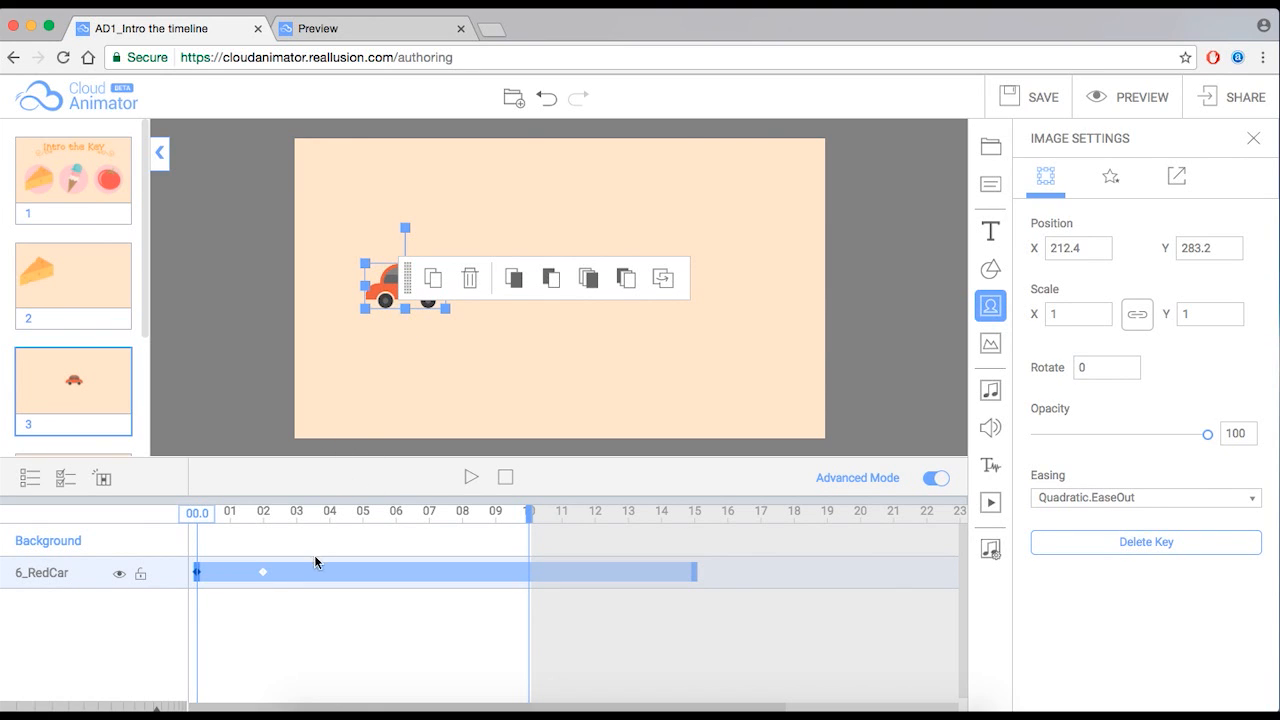
{"action": "right_click", "coordinate": [200, 577]}
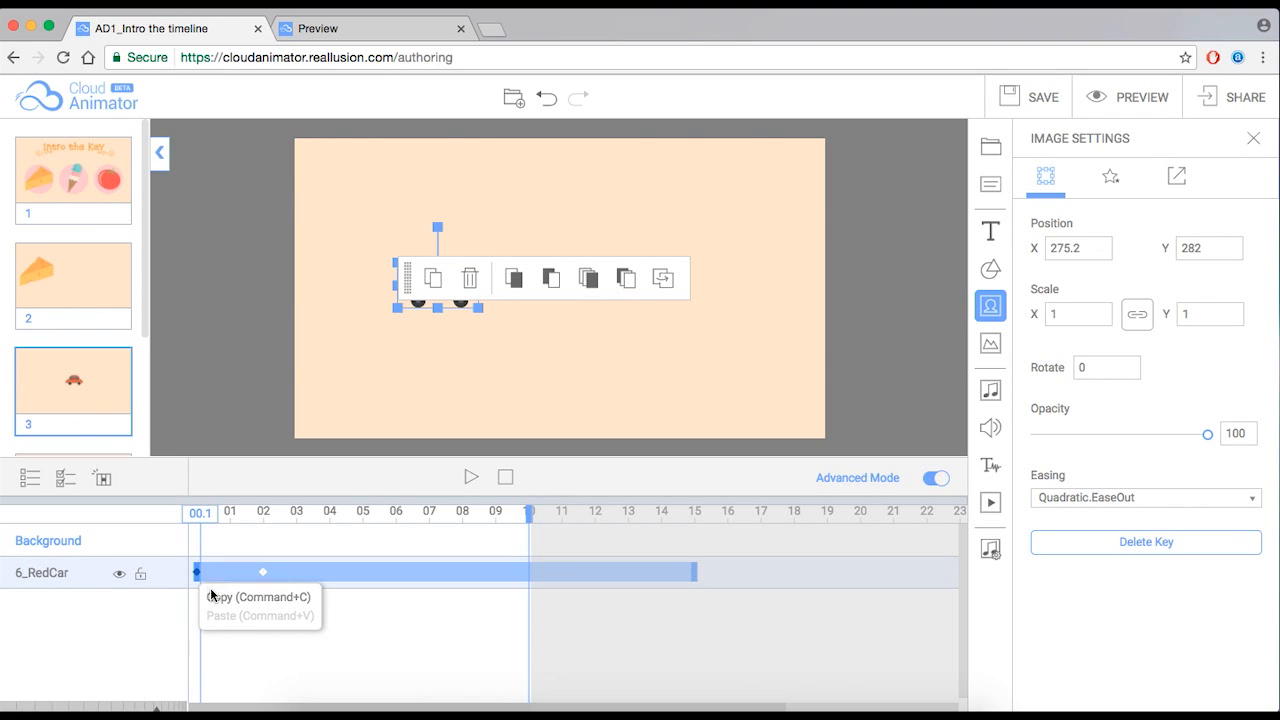
{"action": "left_click", "coordinate": [219, 597]}
{"action": "left_click_drag", "start_coordinate": [204, 518], "coordinate": [329, 529]}
{"action": "left_click", "coordinate": [329, 577]}
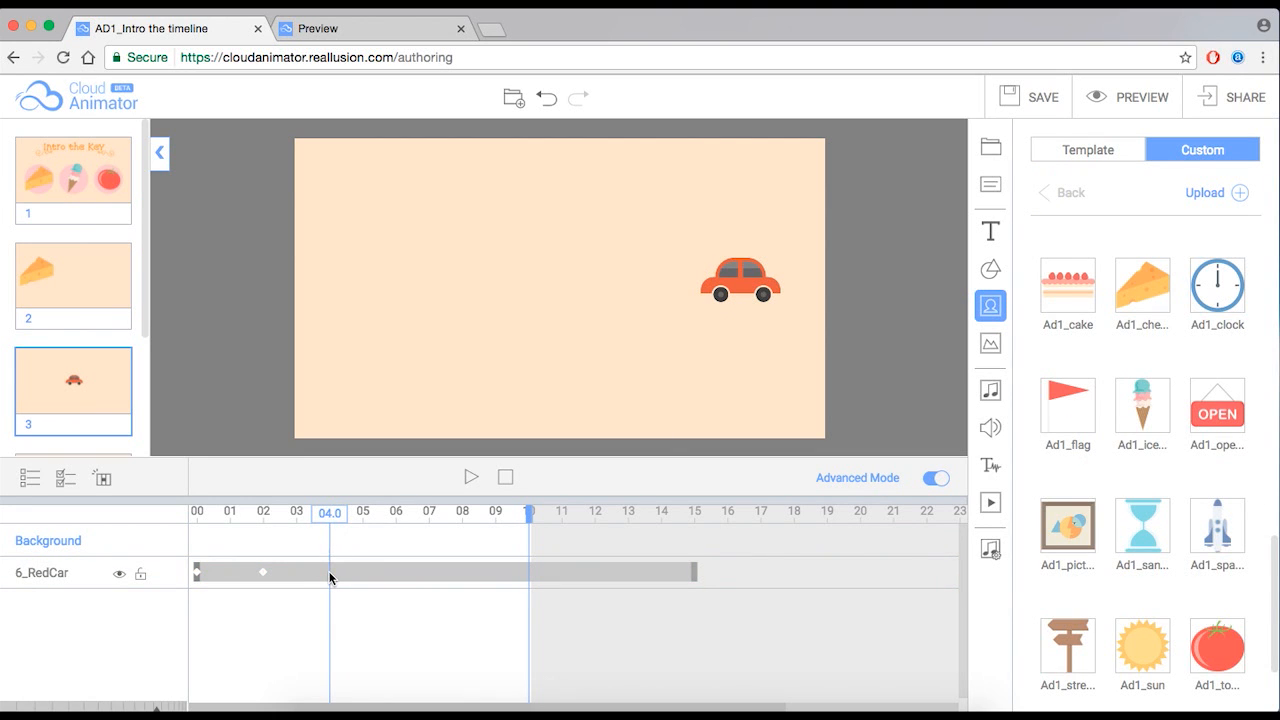
{"action": "right_click", "coordinate": [329, 577]}
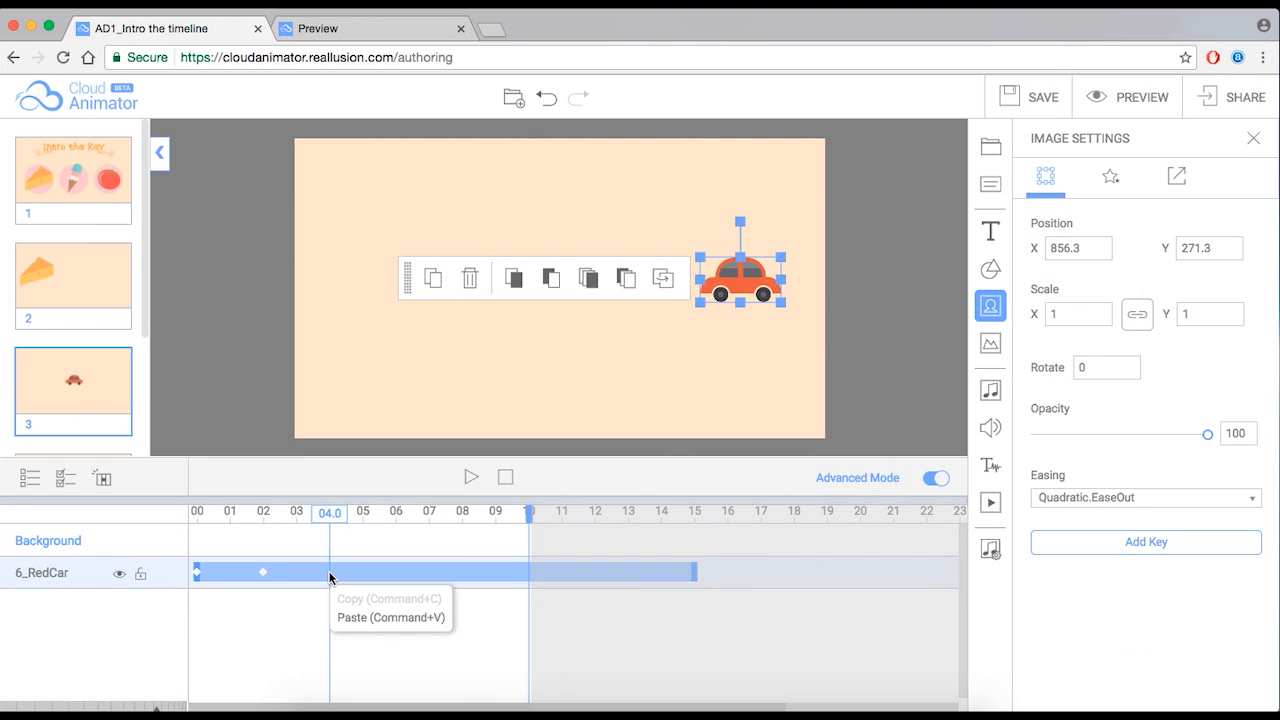
{"action": "left_click", "coordinate": [363, 618]}
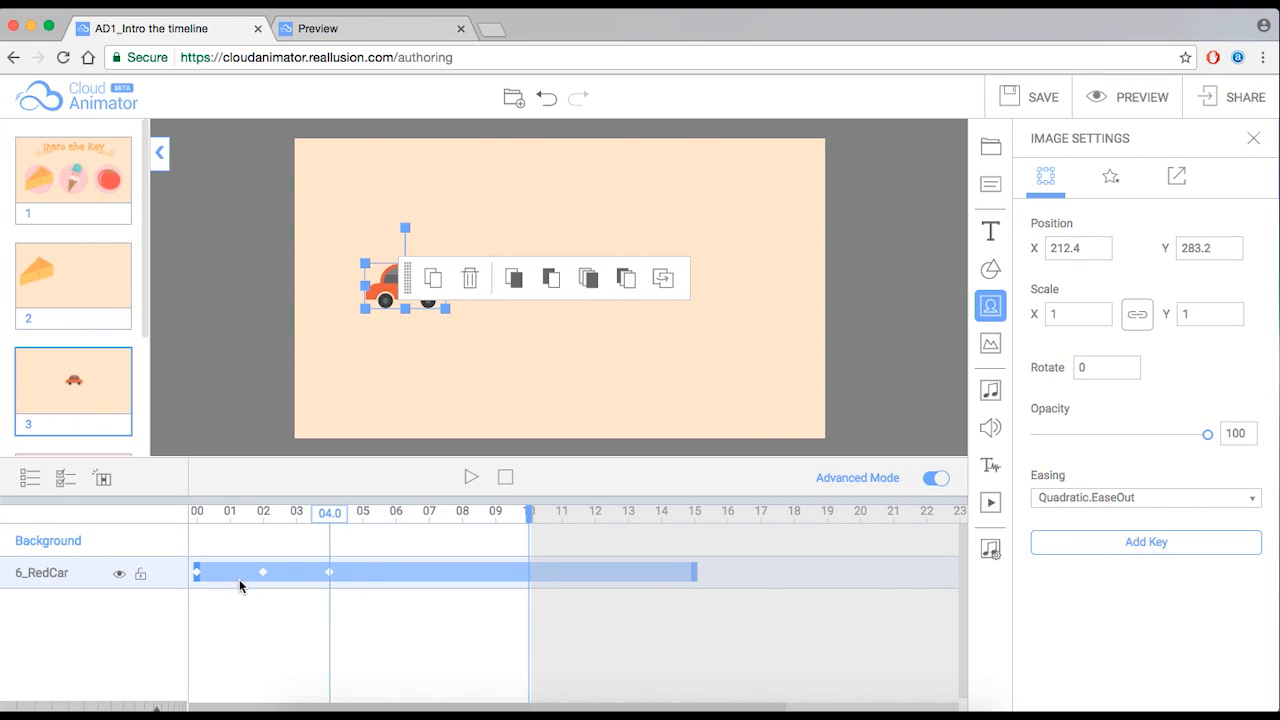
Step: Play the red car's movement from the start, then select its key at 04.0
{"action": "left_click", "coordinate": [505, 477]}
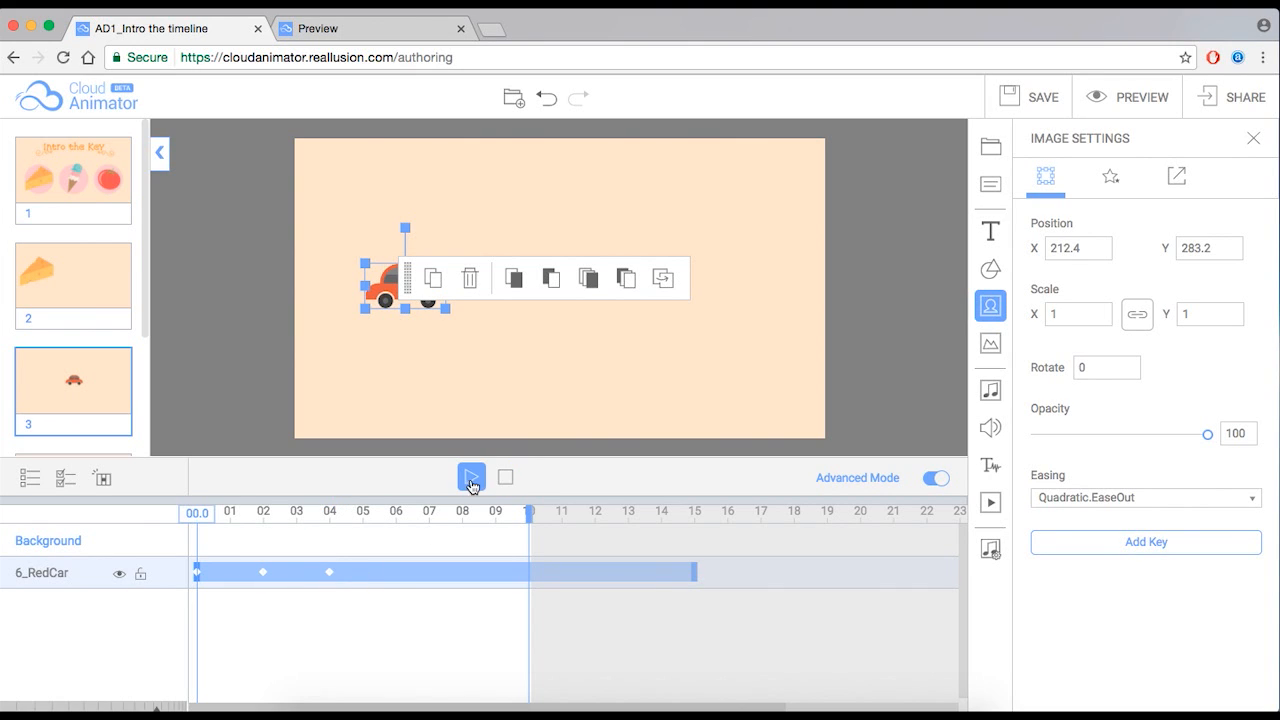
{"action": "left_click", "coordinate": [469, 478]}
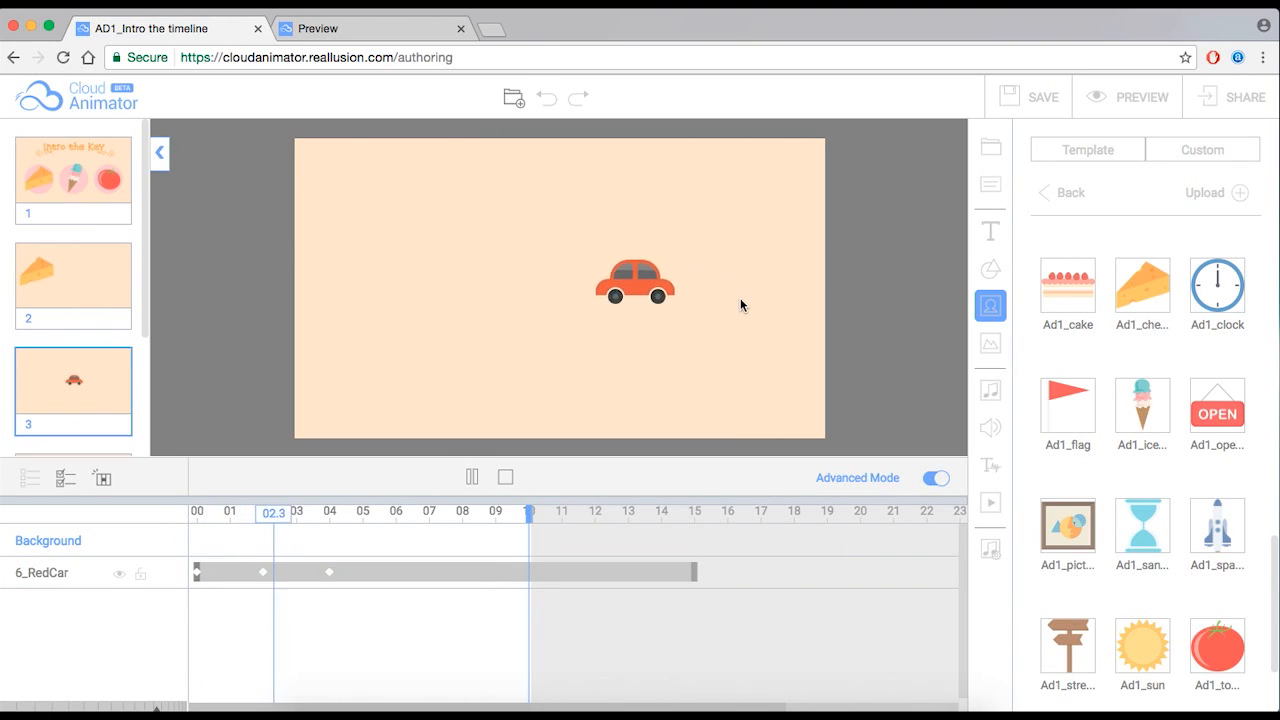
{"action": "left_click", "coordinate": [330, 572]}
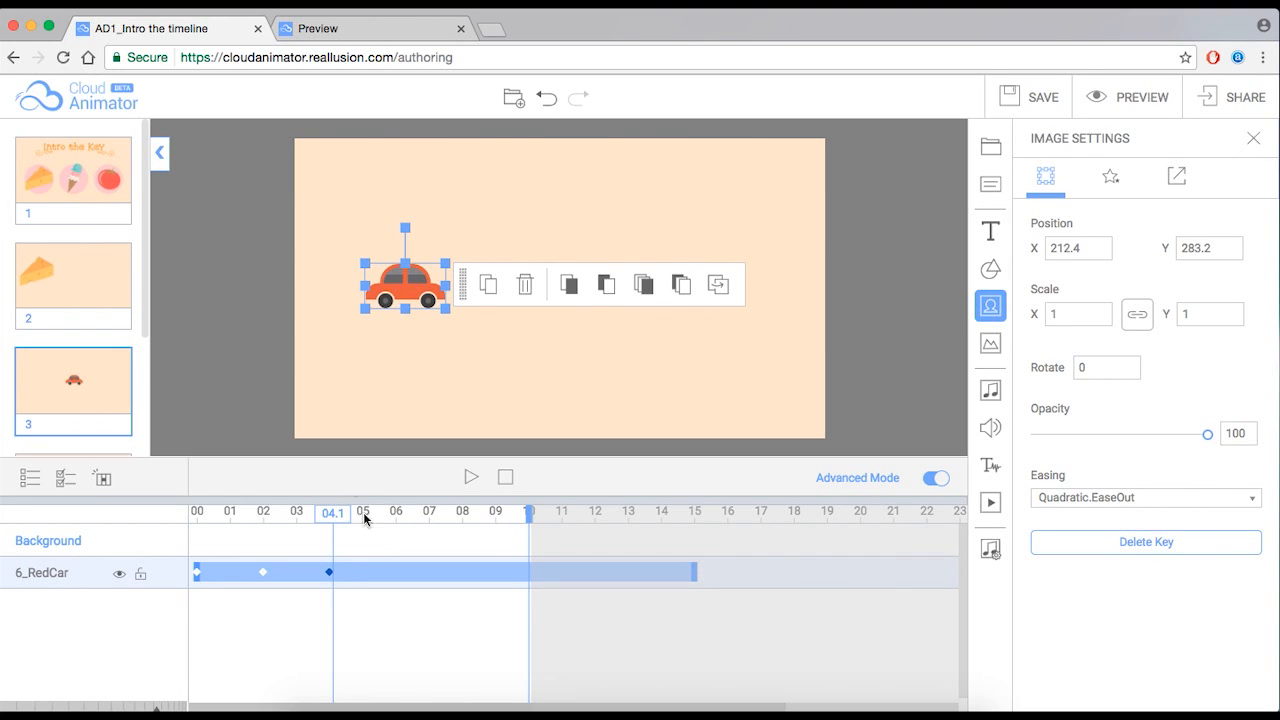
Step: Open scene 1, play it from the start, pause at about 02.8 and select the ice cream
{"action": "left_click", "coordinate": [100, 182]}
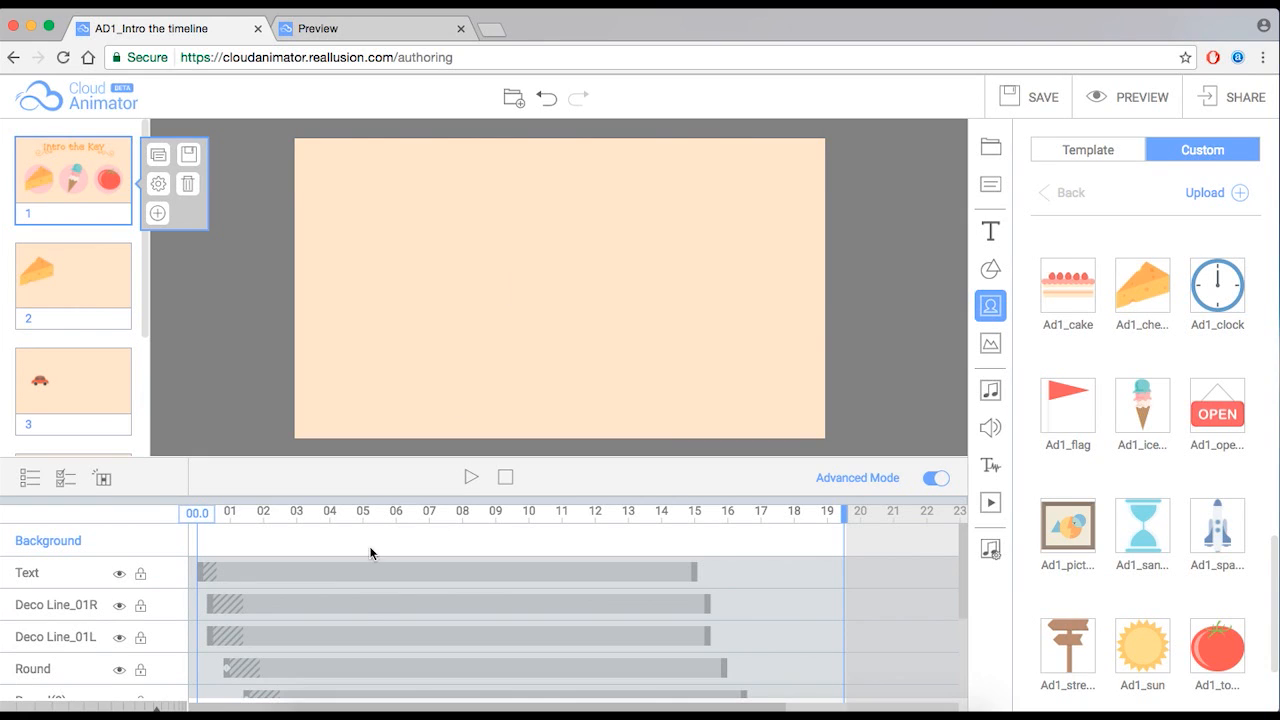
{"action": "left_click", "coordinate": [470, 477]}
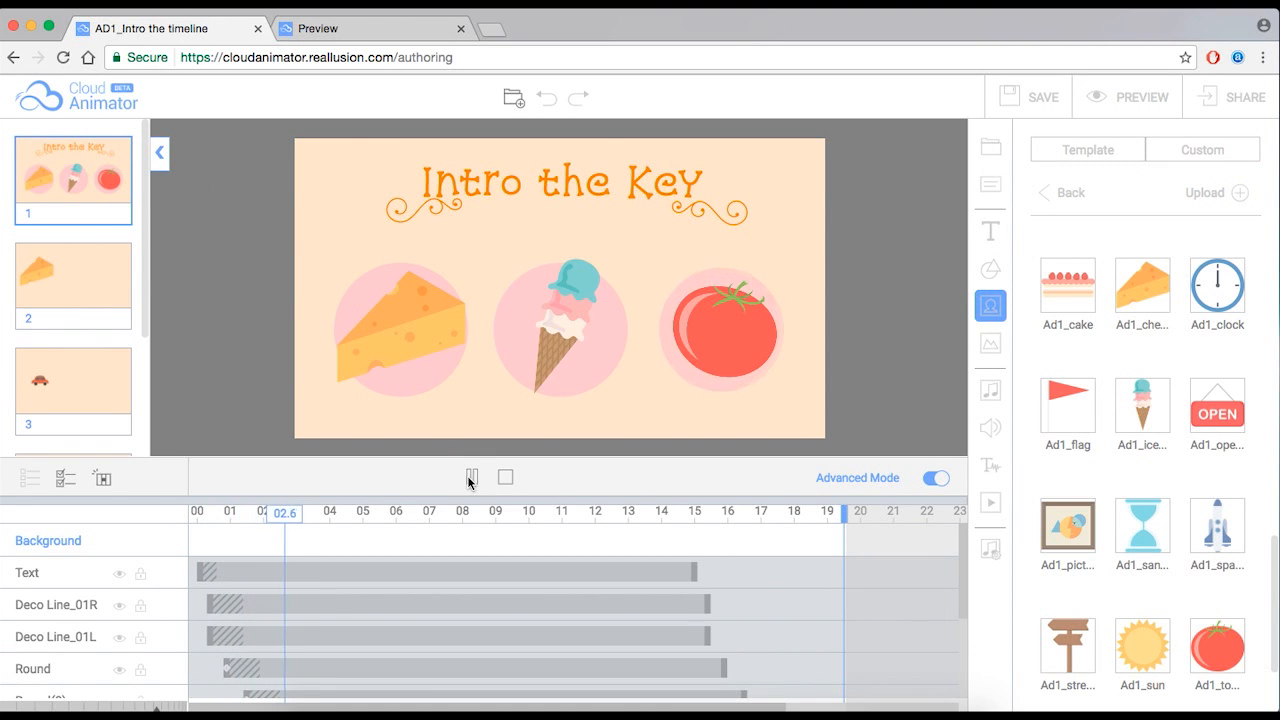
{"action": "left_click", "coordinate": [471, 477]}
{"action": "left_click", "coordinate": [567, 317]}
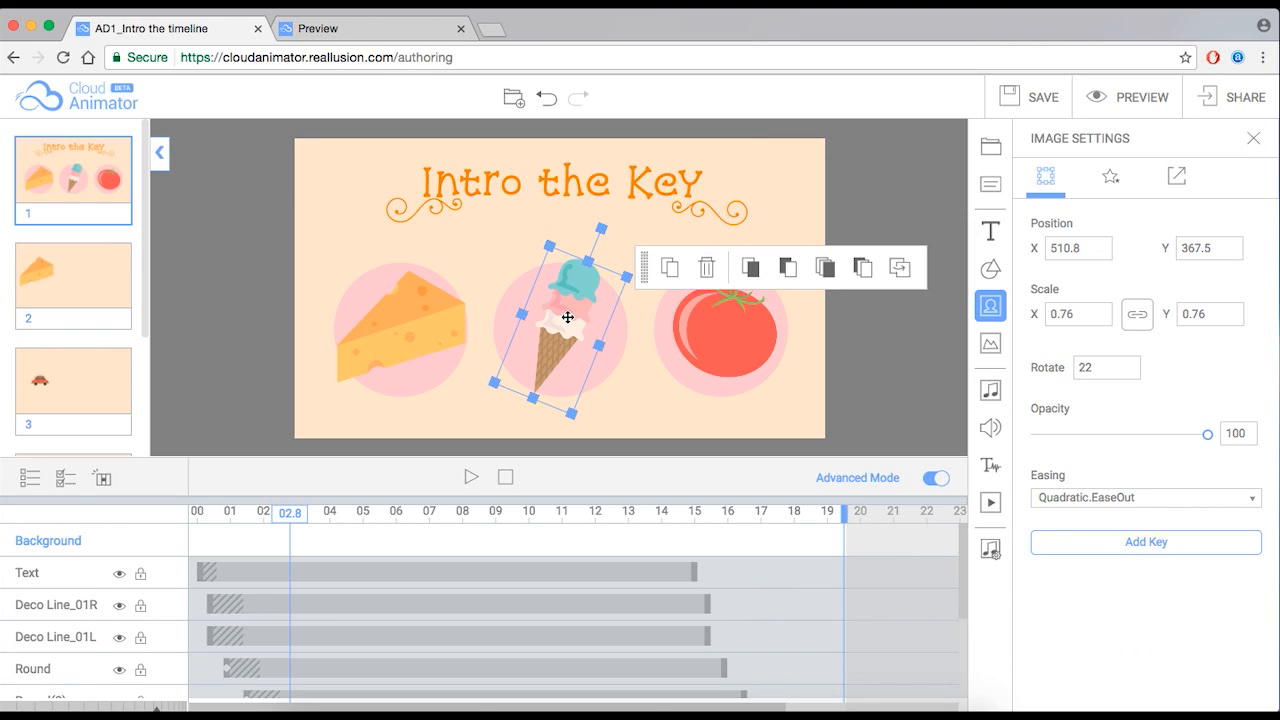
Step: Copy the key at the start of the Ad1_icecream track
{"action": "scroll", "coordinate": [289, 605], "scroll_direction": "down", "scroll_amount": 3}
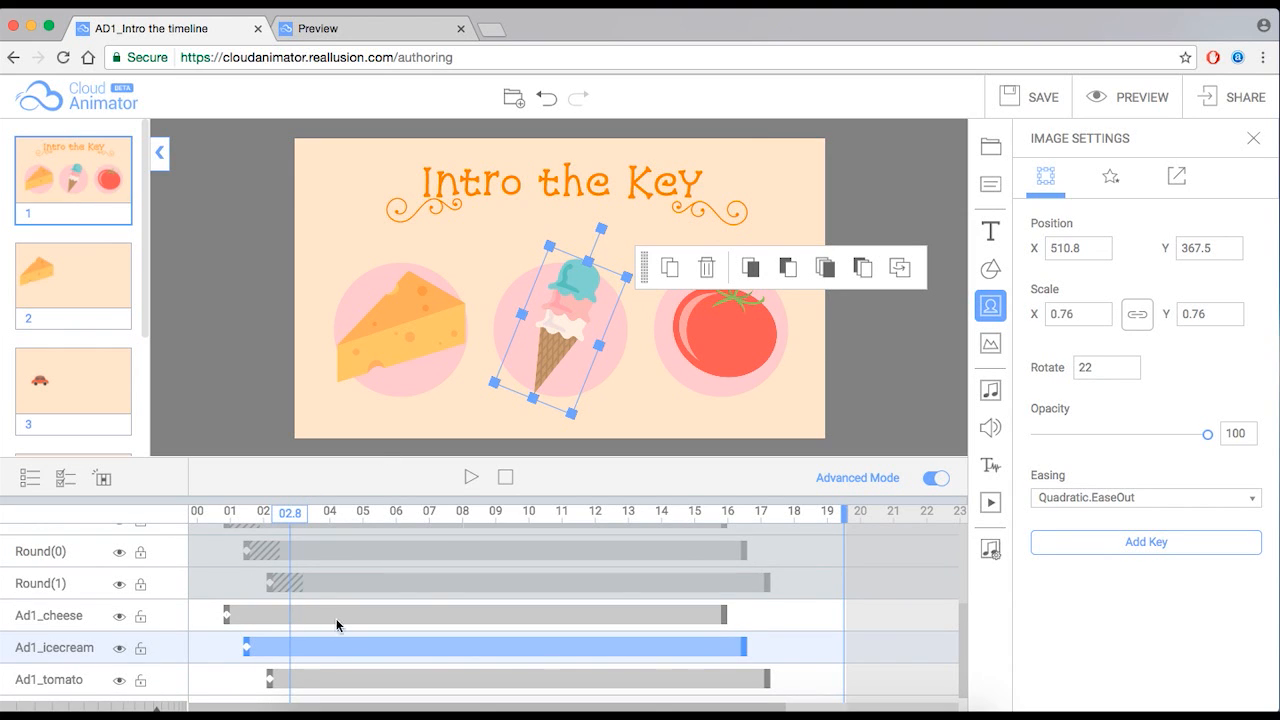
{"action": "left_click_drag", "start_coordinate": [290, 516], "coordinate": [244, 518]}
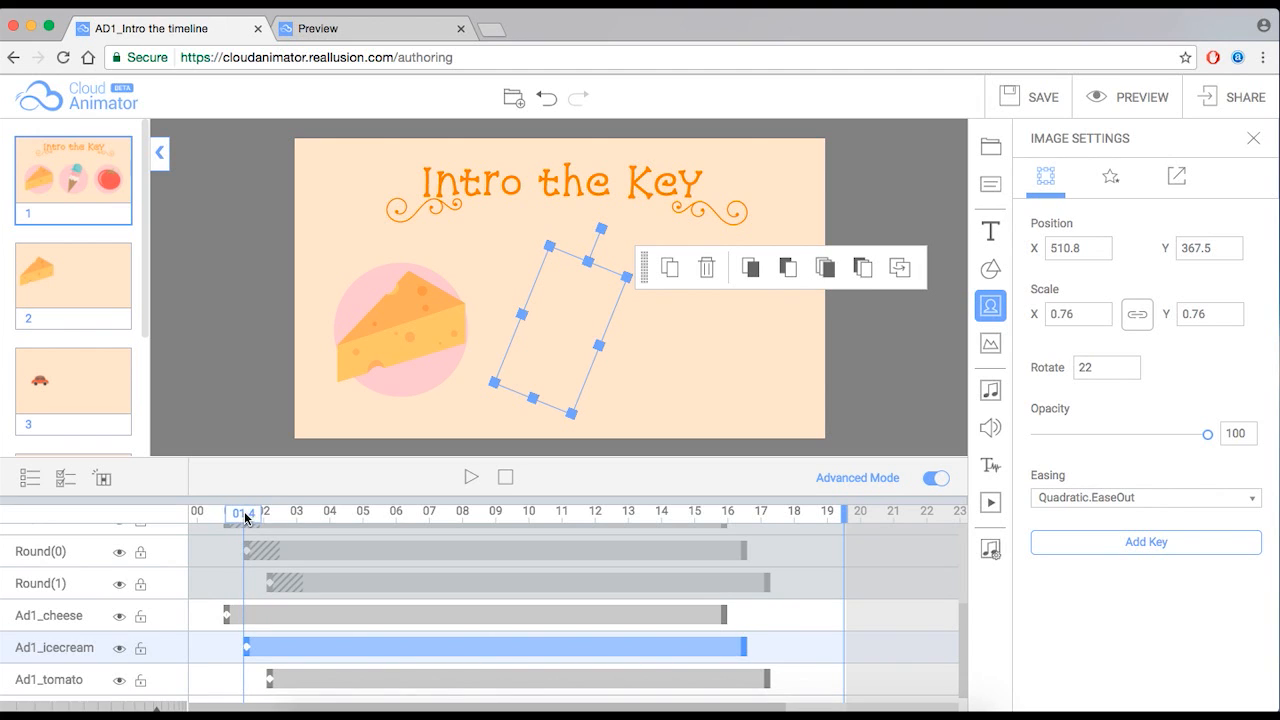
{"action": "left_click", "coordinate": [250, 651]}
{"action": "right_click", "coordinate": [250, 653]}
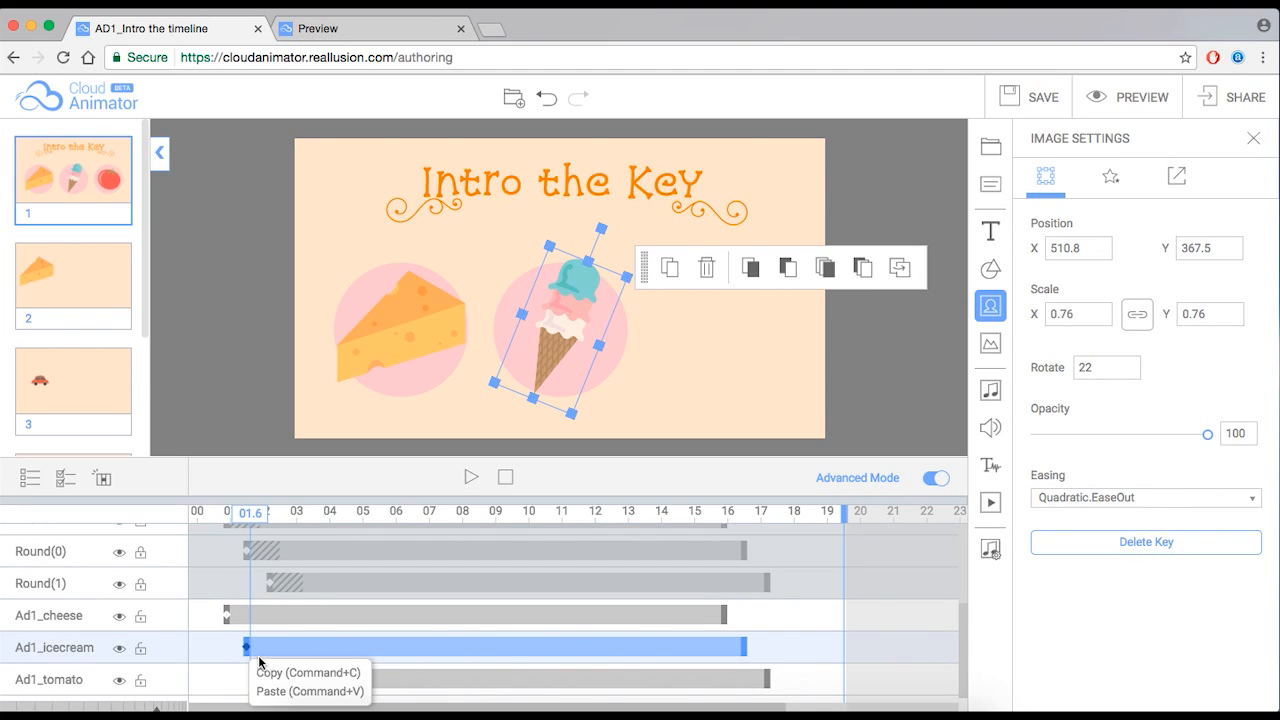
{"action": "left_click", "coordinate": [272, 664]}
Step: Open scene 3 and paste the copied ice cream key onto the red car's track at 06.0
{"action": "mouse_move", "coordinate": [84, 355]}
{"action": "left_click", "coordinate": [87, 400]}
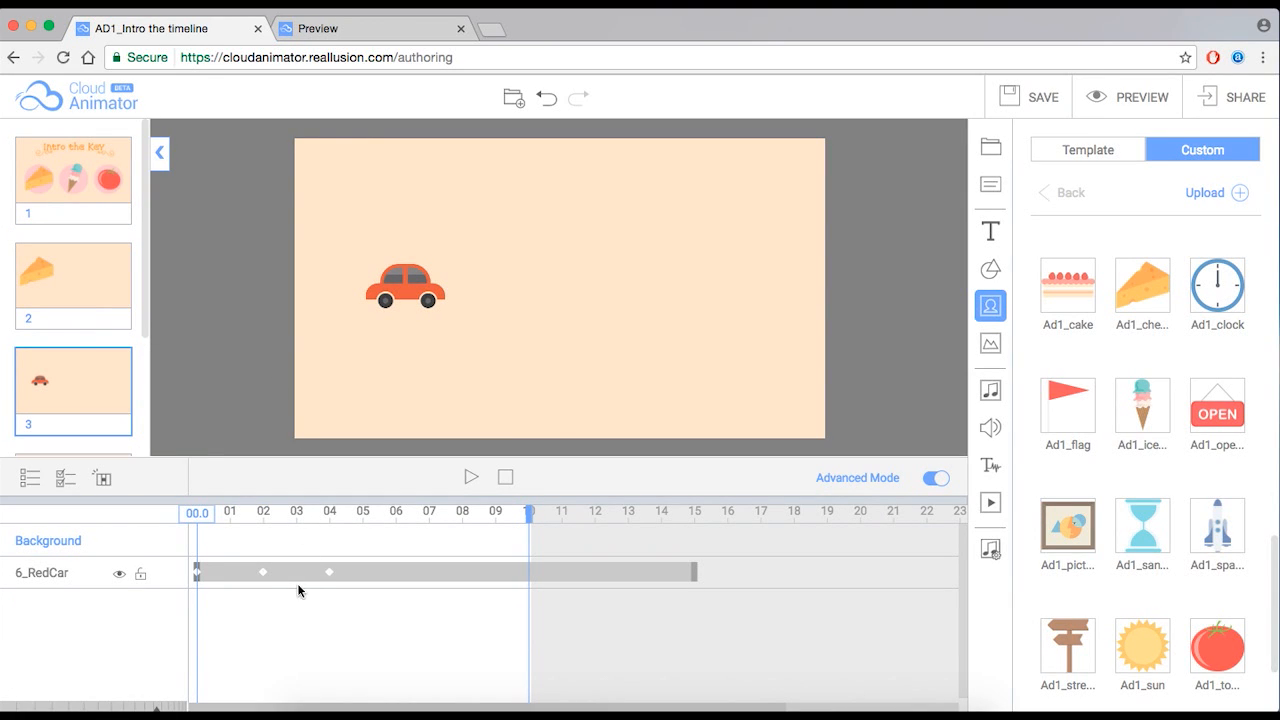
{"action": "left_click", "coordinate": [386, 572]}
{"action": "right_click", "coordinate": [396, 570]}
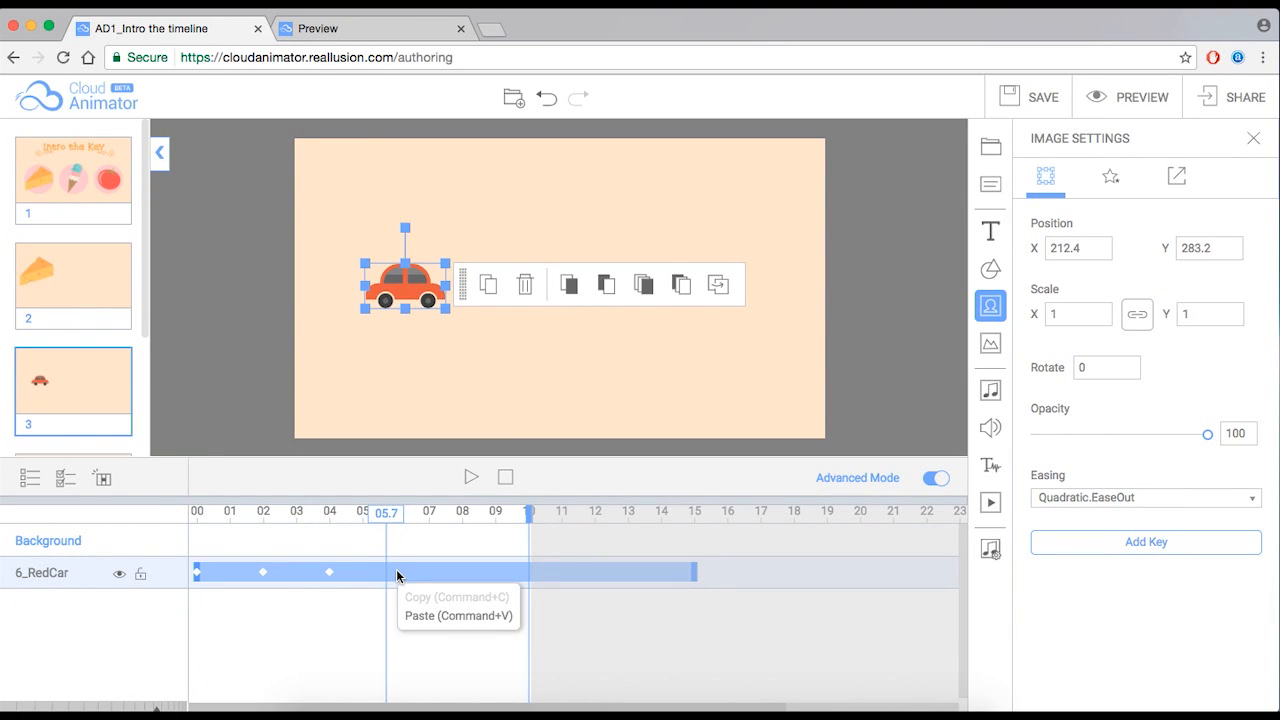
{"action": "left_click", "coordinate": [419, 616]}
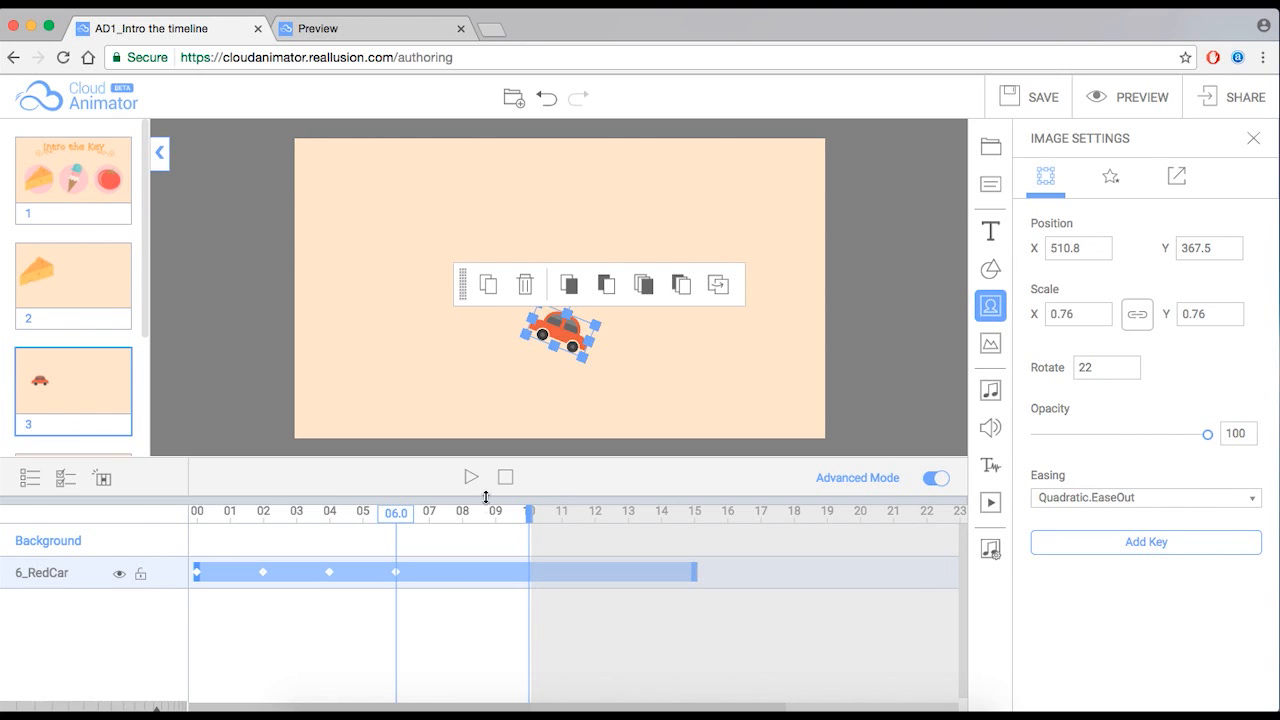
Step: Compare the ice cream in scene 1 at 02.8 with the red car in scene 3 at 06.0
{"action": "left_click", "coordinate": [62, 179]}
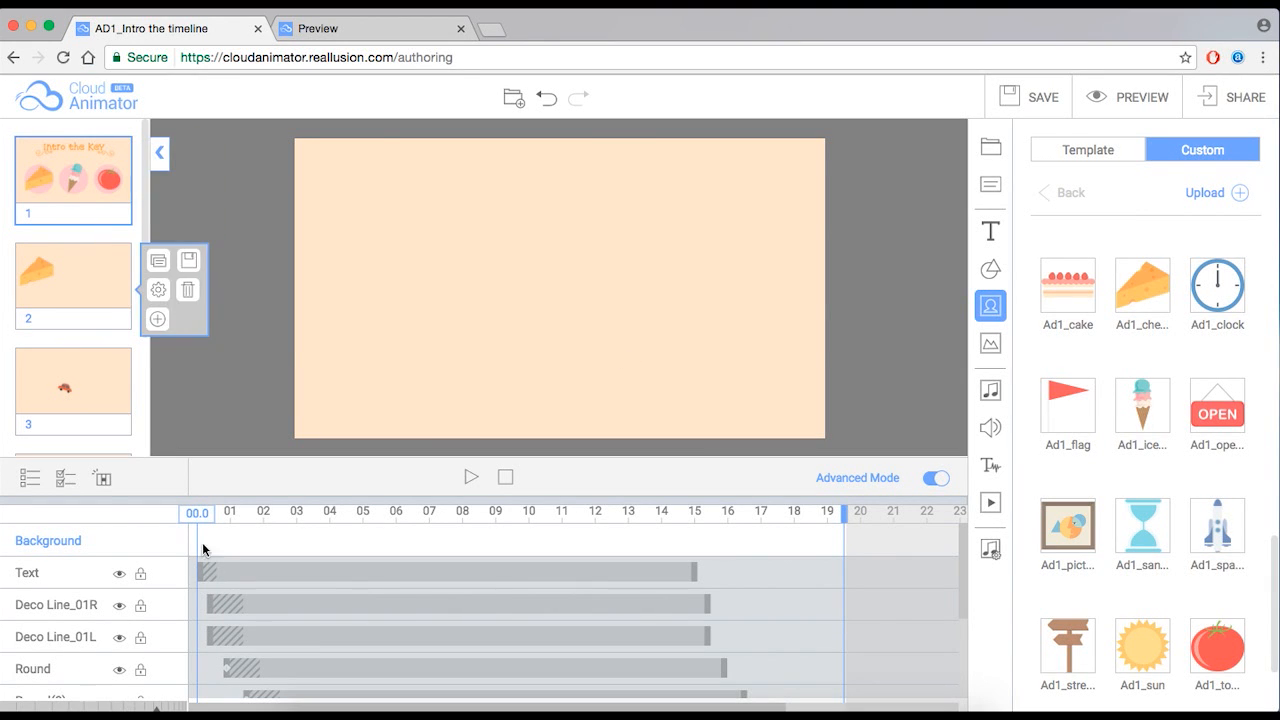
{"action": "left_click_drag", "start_coordinate": [197, 513], "coordinate": [290, 514]}
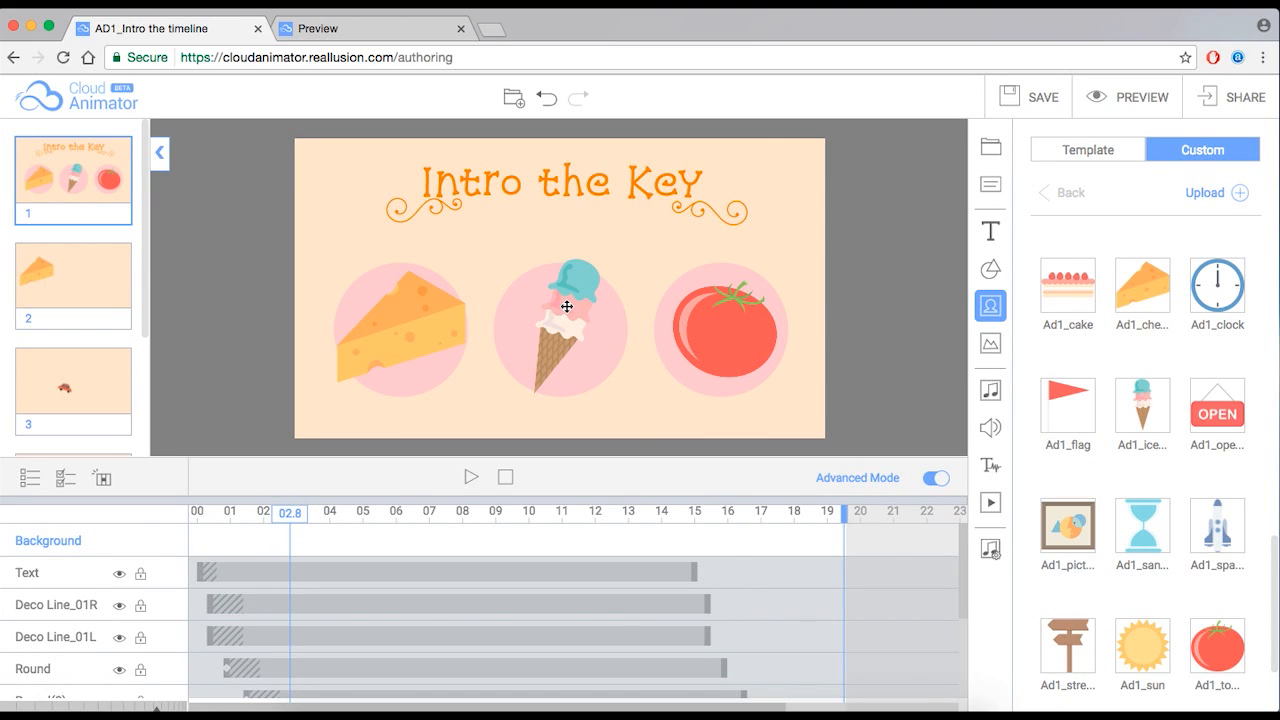
{"action": "left_click", "coordinate": [50, 389]}
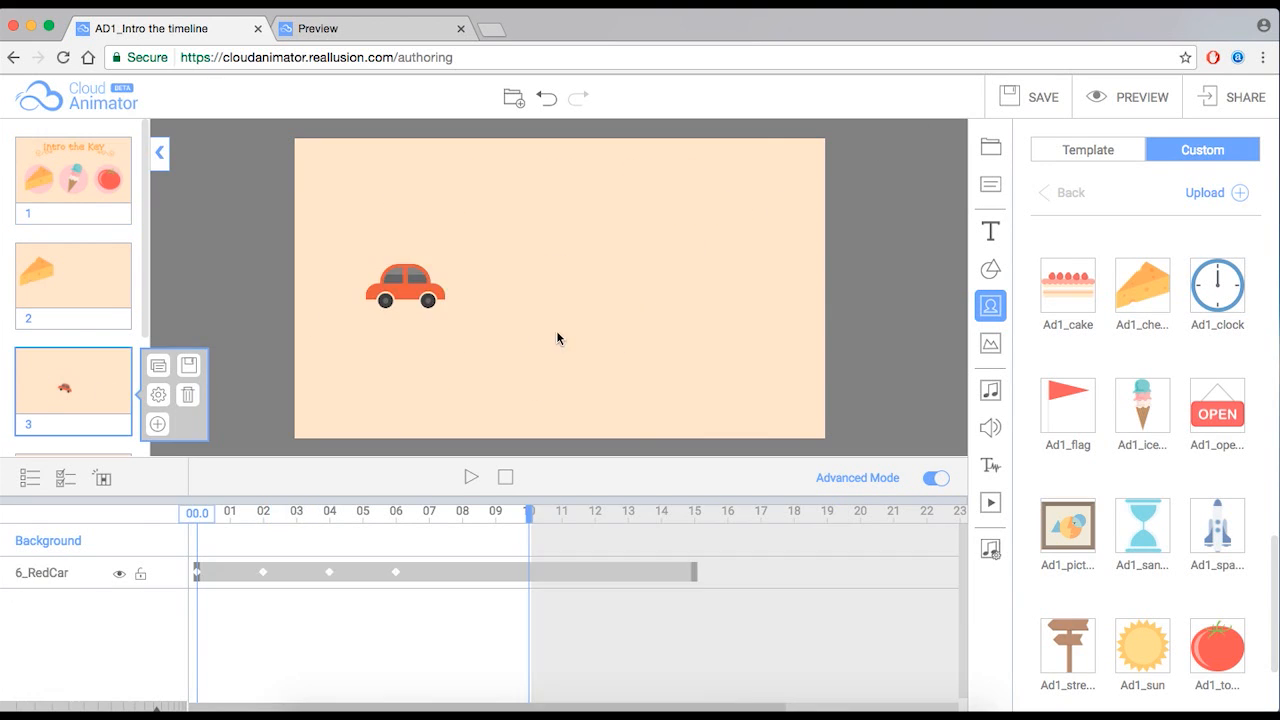
{"action": "left_click_drag", "start_coordinate": [205, 518], "coordinate": [396, 519]}
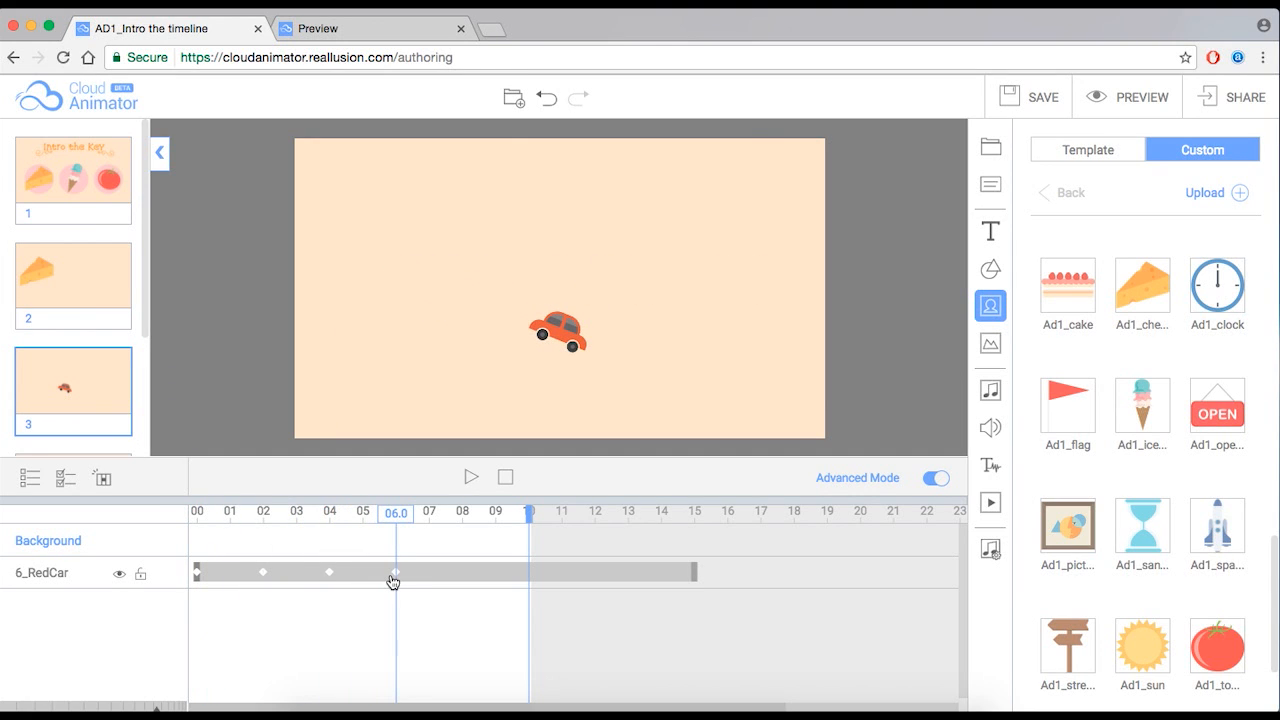